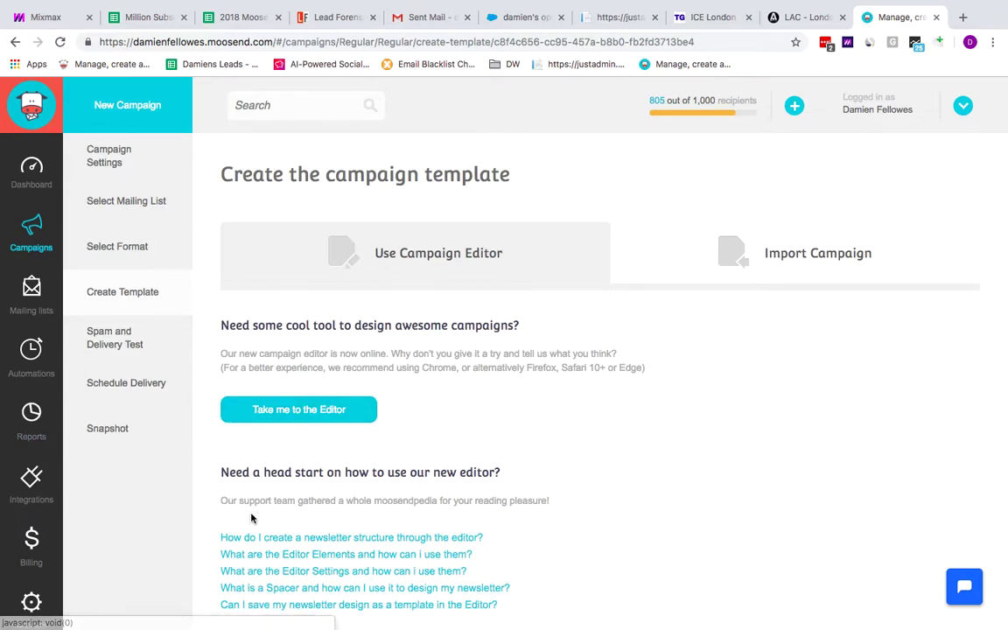
Step: Open the automations list and deactivate the GO DECEMBER 04, 02, 03 and 01 automations
left_click(32, 350)
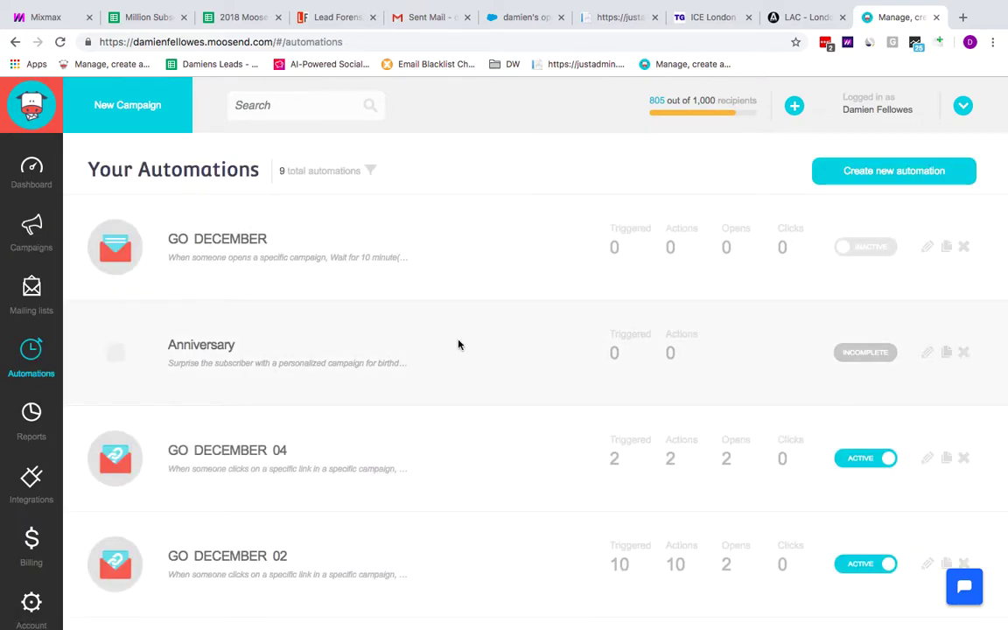
scroll(459, 278, "down", 3)
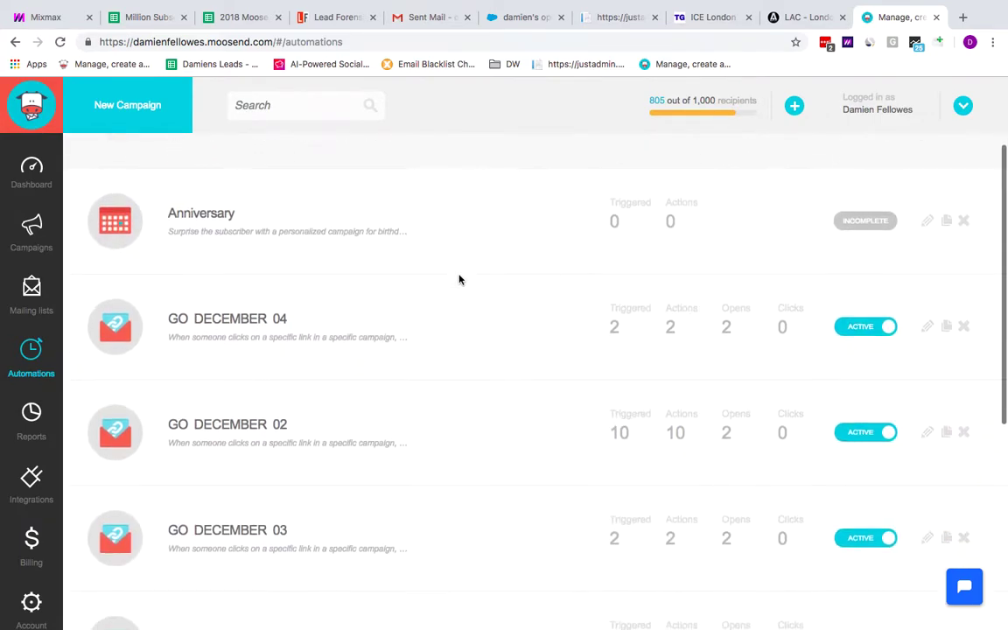
scroll(525, 307, "down", 5)
scroll(525, 307, "up", 6)
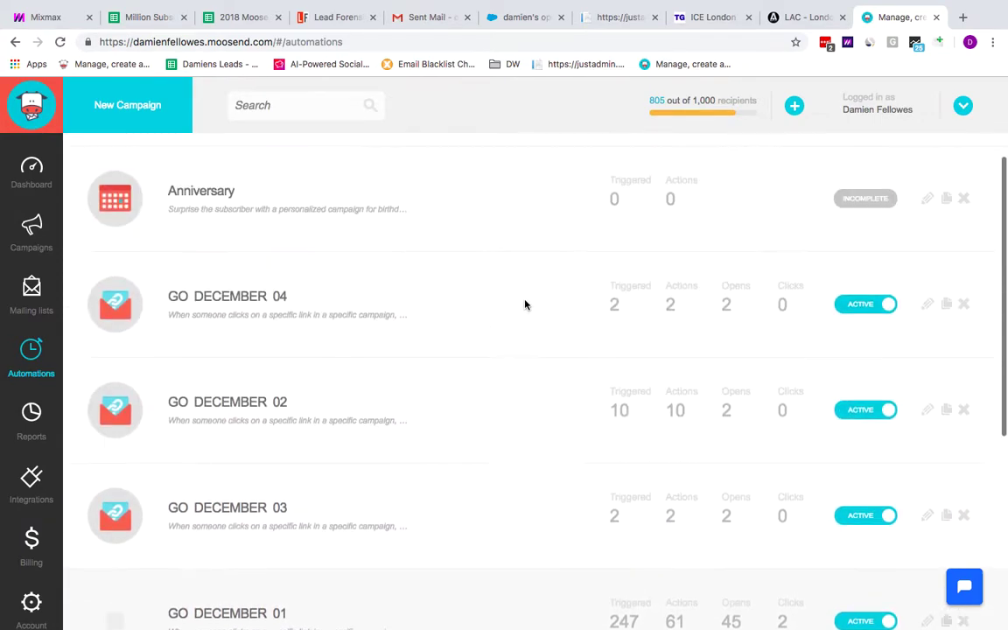
left_click(889, 318)
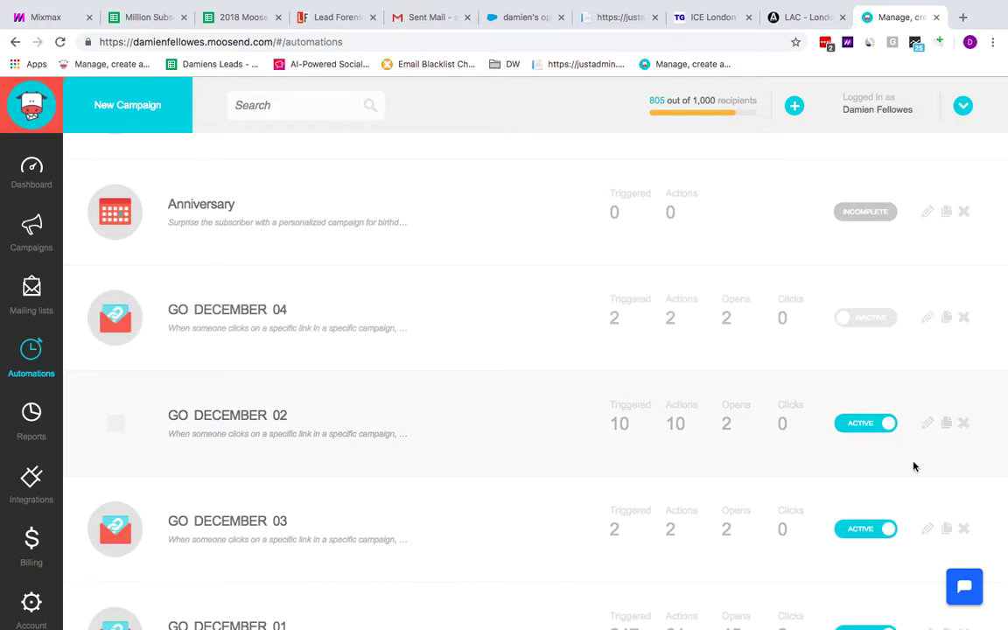
left_click(888, 424)
left_click(887, 529)
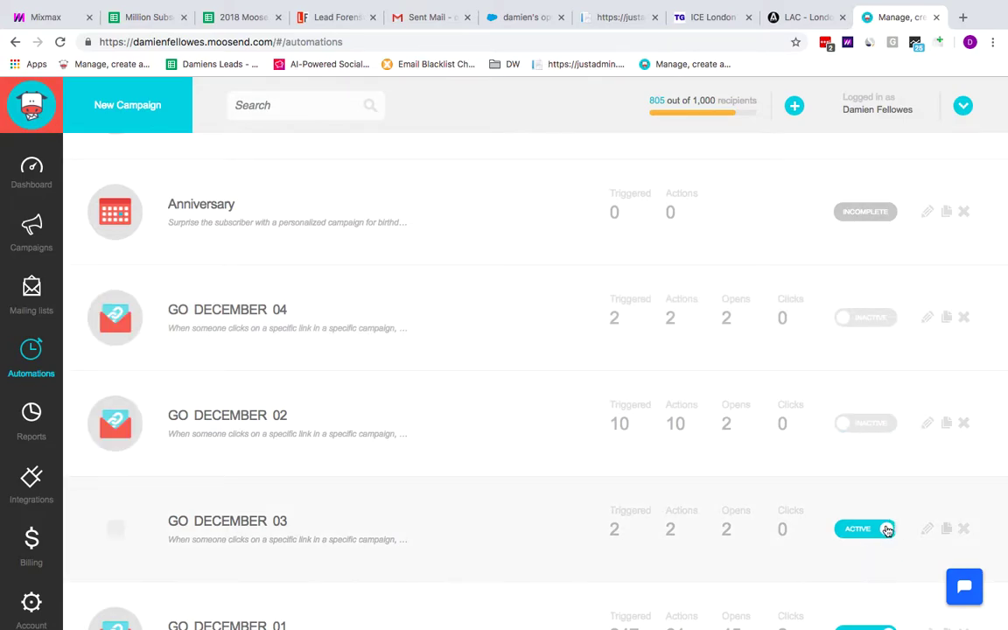
scroll(888, 532, "down", 4)
scroll(885, 490, "down", 2)
left_click(886, 337)
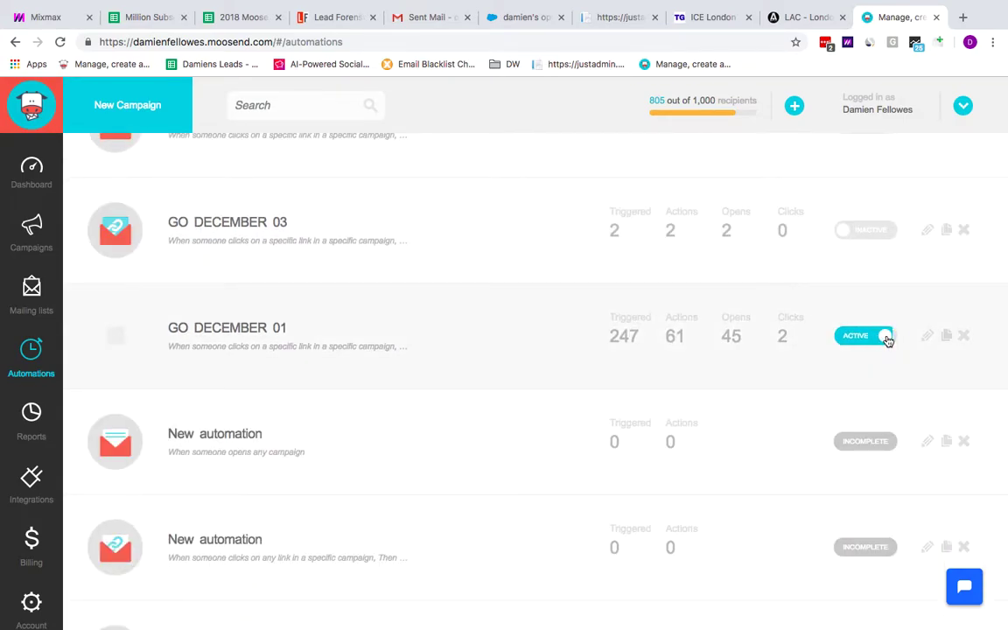
Step: Start creating a new automation from the automations list
scroll(660, 370, "up", 5)
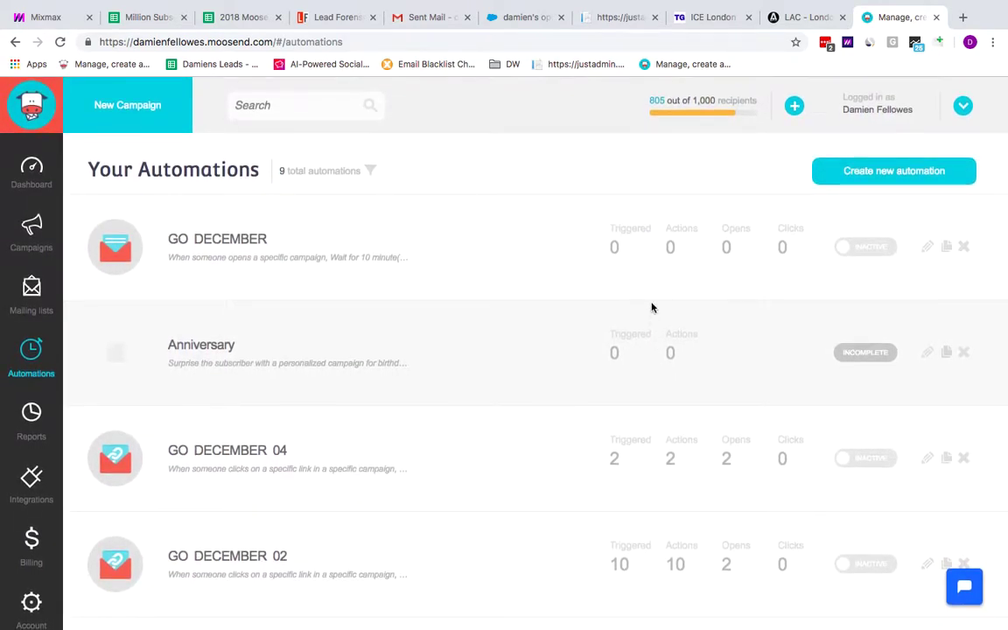
scroll(693, 371, "down", 5)
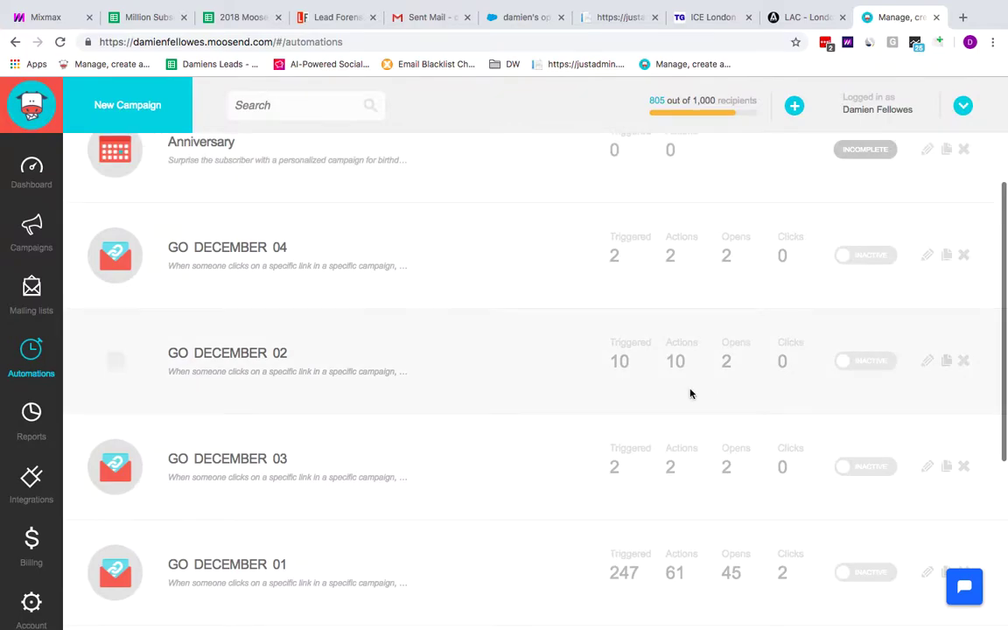
scroll(691, 394, "up", 5)
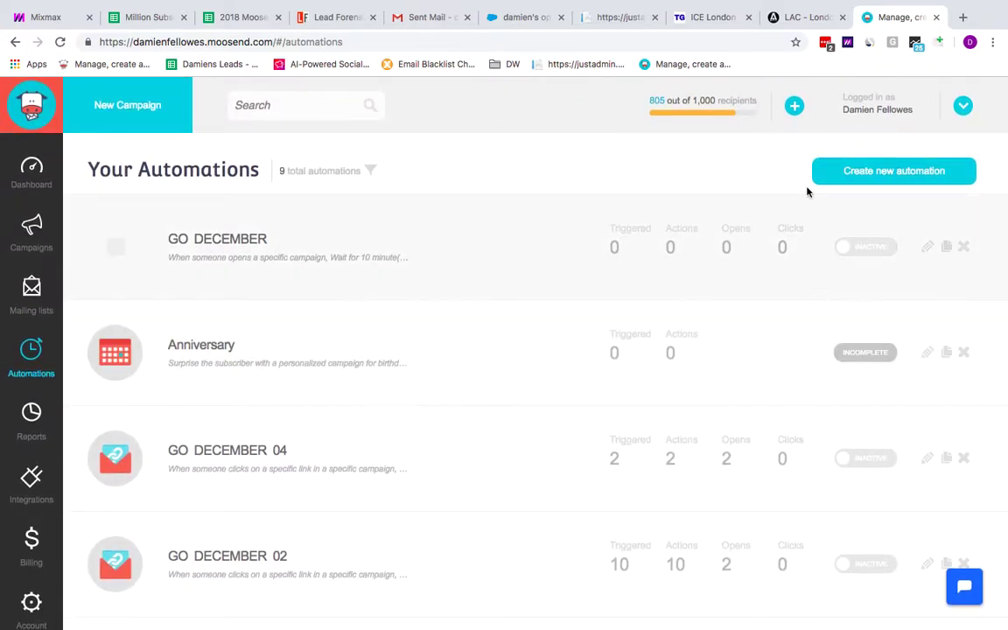
left_click(880, 173)
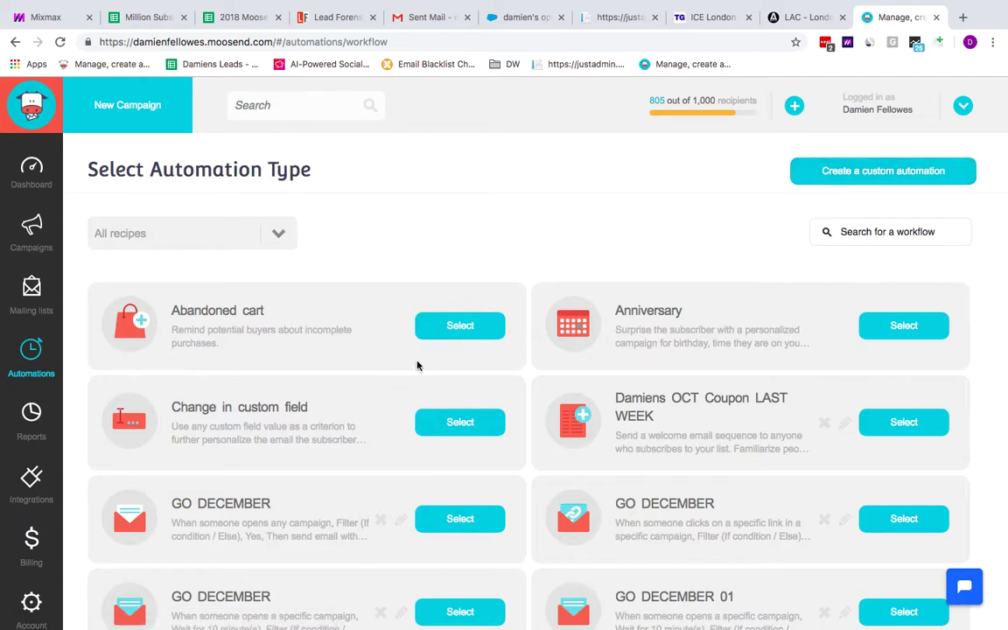
Step: Look through the available automation recipes, from Abandoned cart down to Upsell / cross-sell
scroll(417, 365, "down", 3)
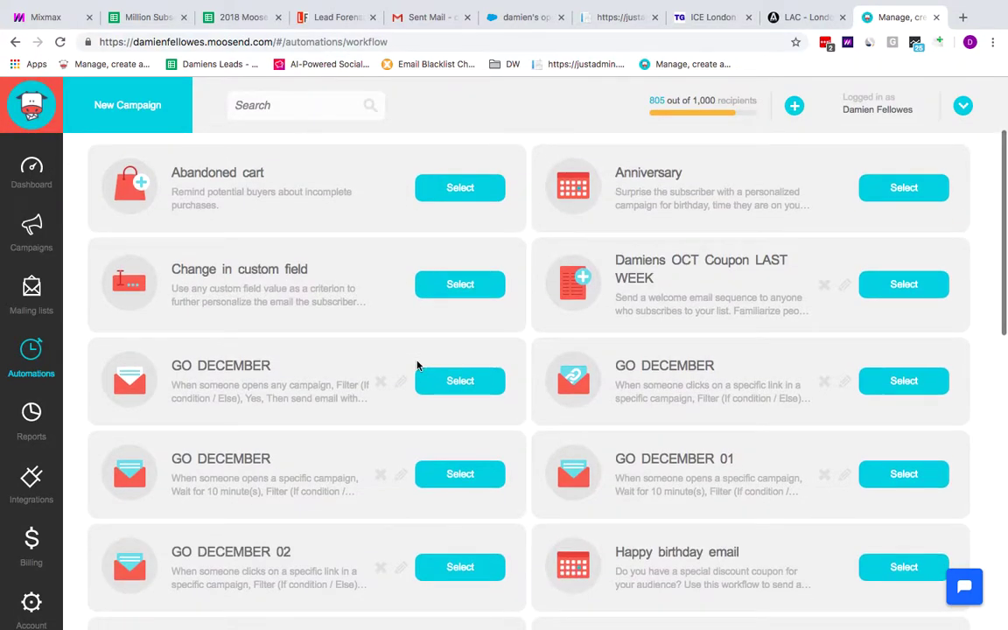
scroll(416, 364, "down", 6)
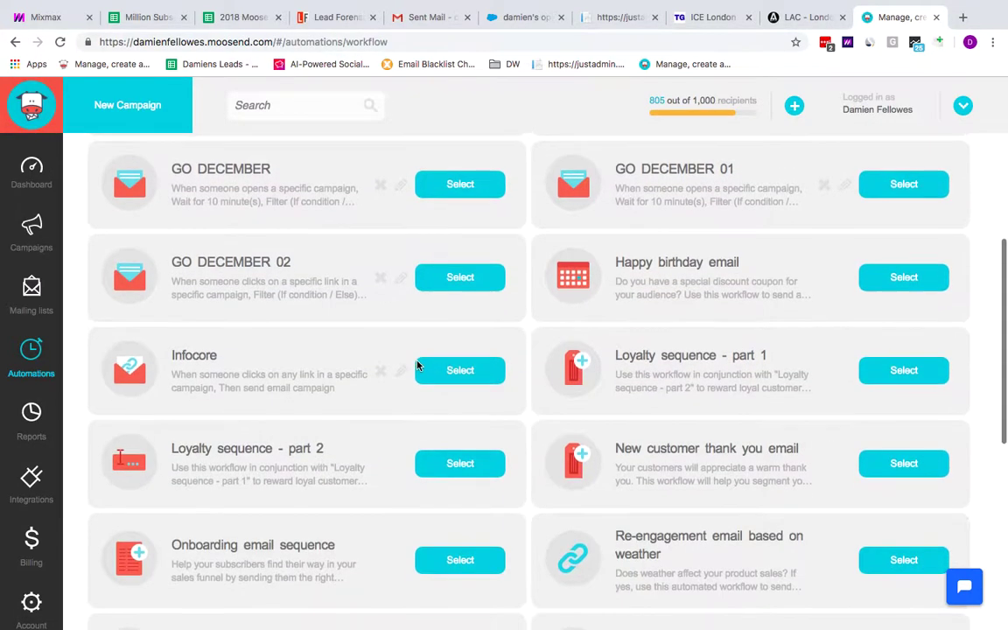
scroll(417, 365, "down", 7)
scroll(417, 365, "up", 3)
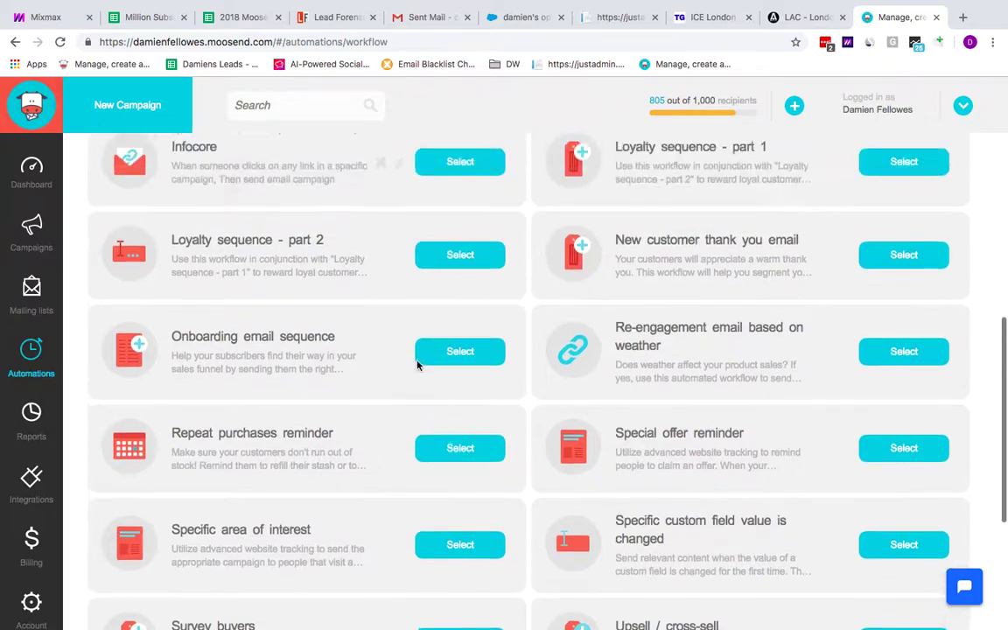
scroll(416, 365, "up", 13)
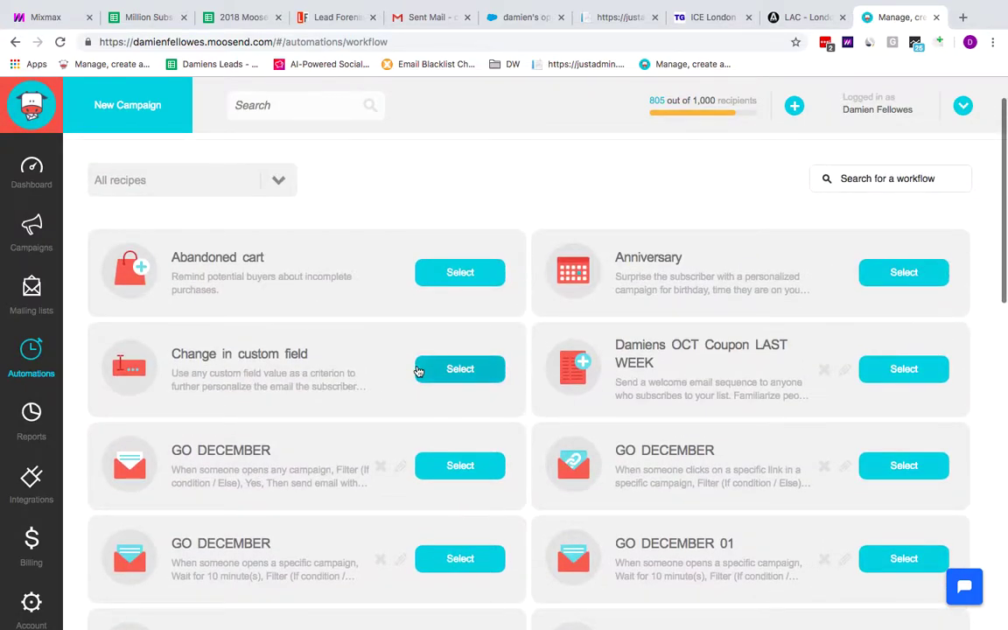
scroll(418, 372, "up", 1)
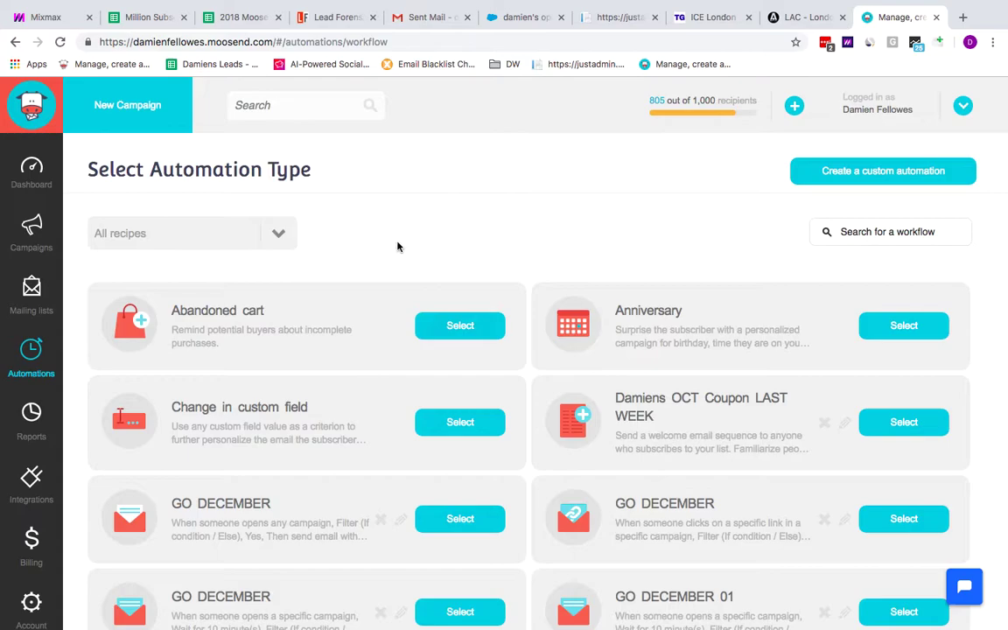
scroll(386, 238, "down", 3)
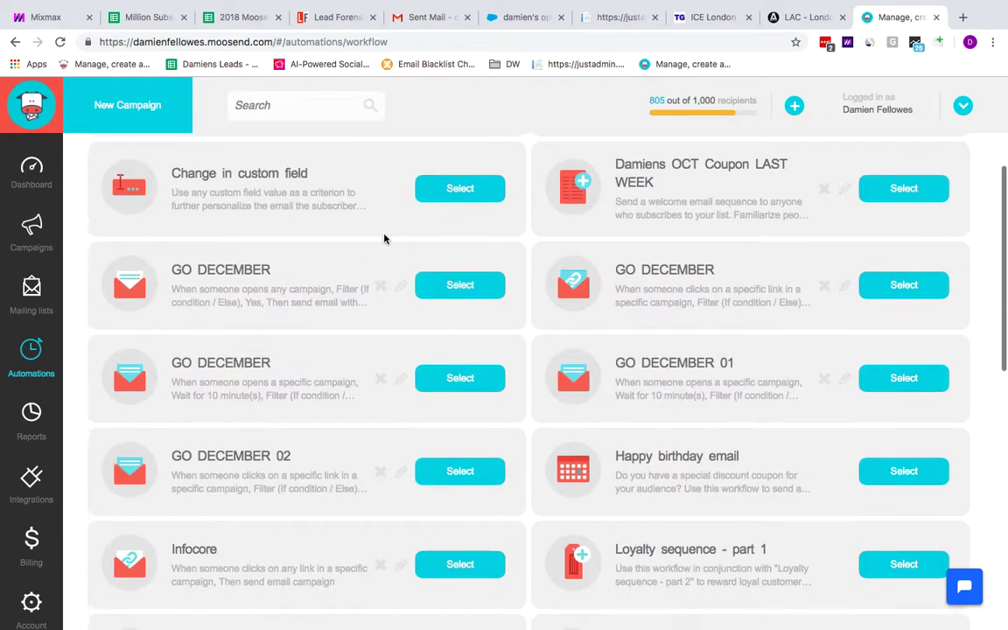
scroll(384, 238, "down", 3)
scroll(384, 238, "up", 3)
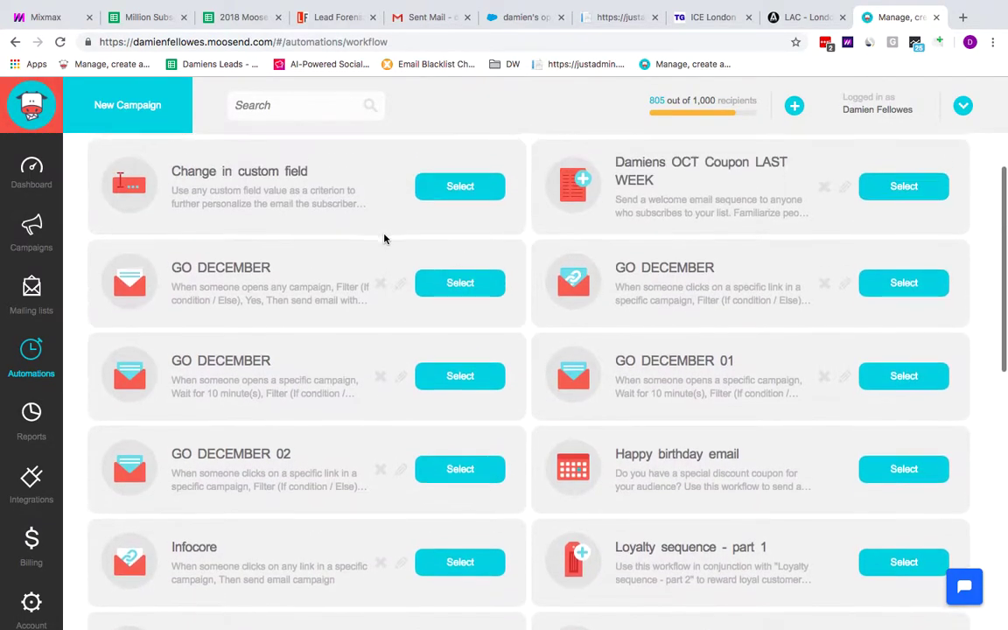
scroll(384, 238, "up", 4)
scroll(384, 238, "down", 3)
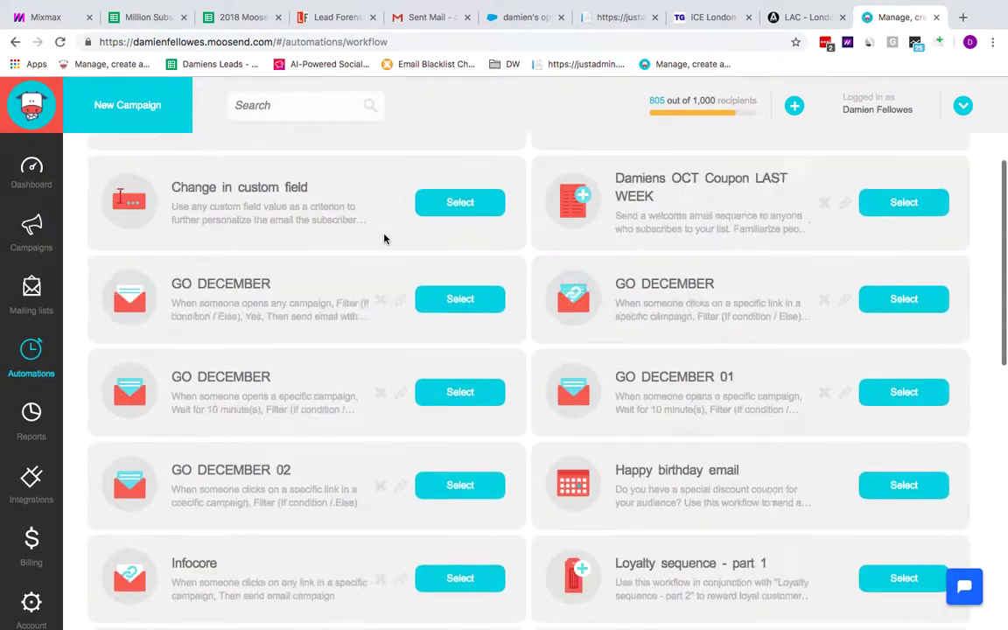
scroll(384, 238, "down", 2)
scroll(385, 238, "up", 3)
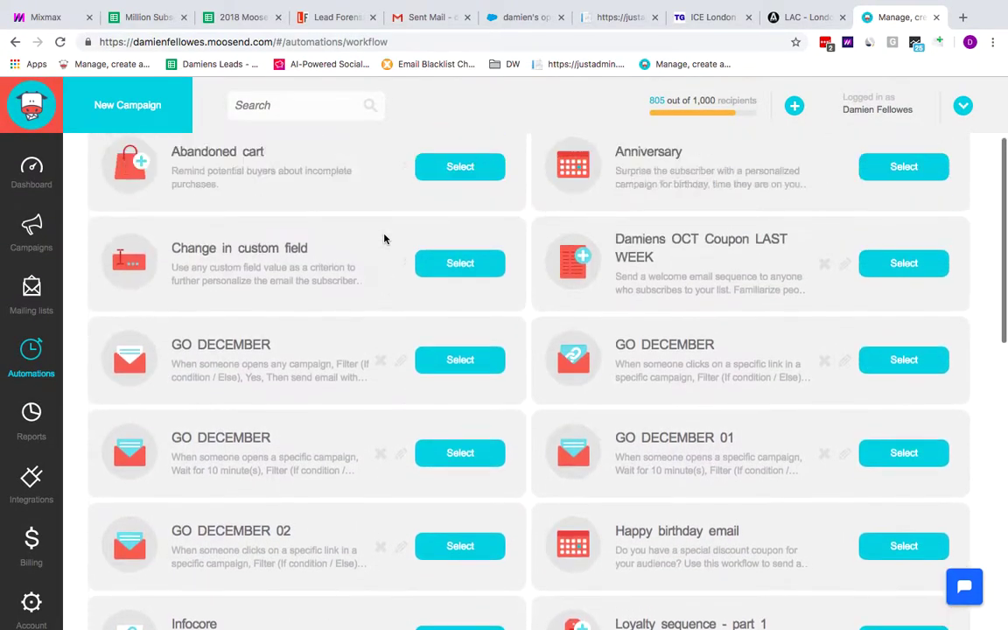
scroll(384, 238, "up", 2)
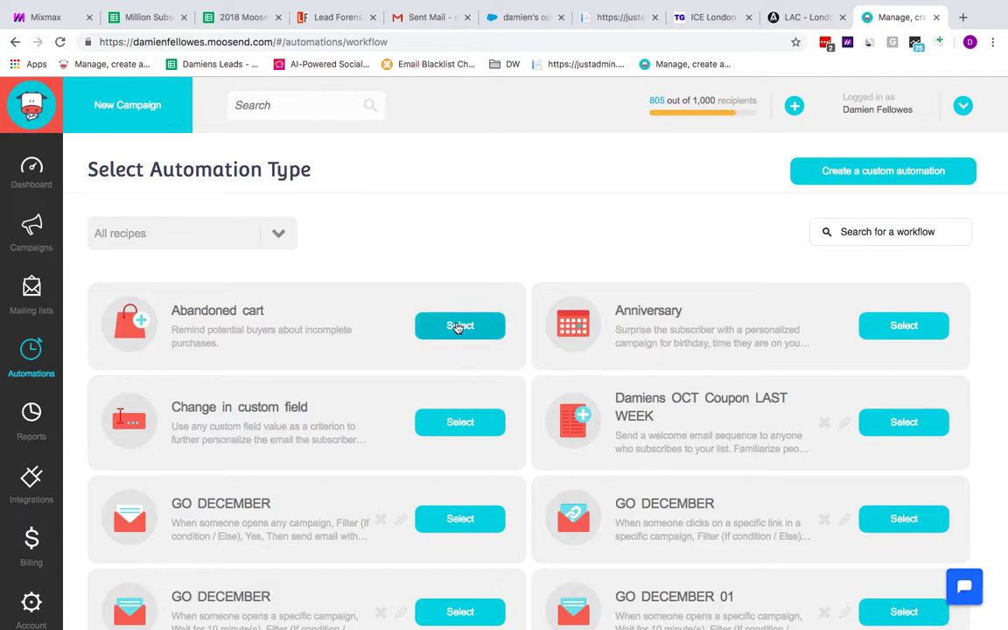
Step: Create the automation from the Abandoned cart recipe and view its workflow
left_click(459, 328)
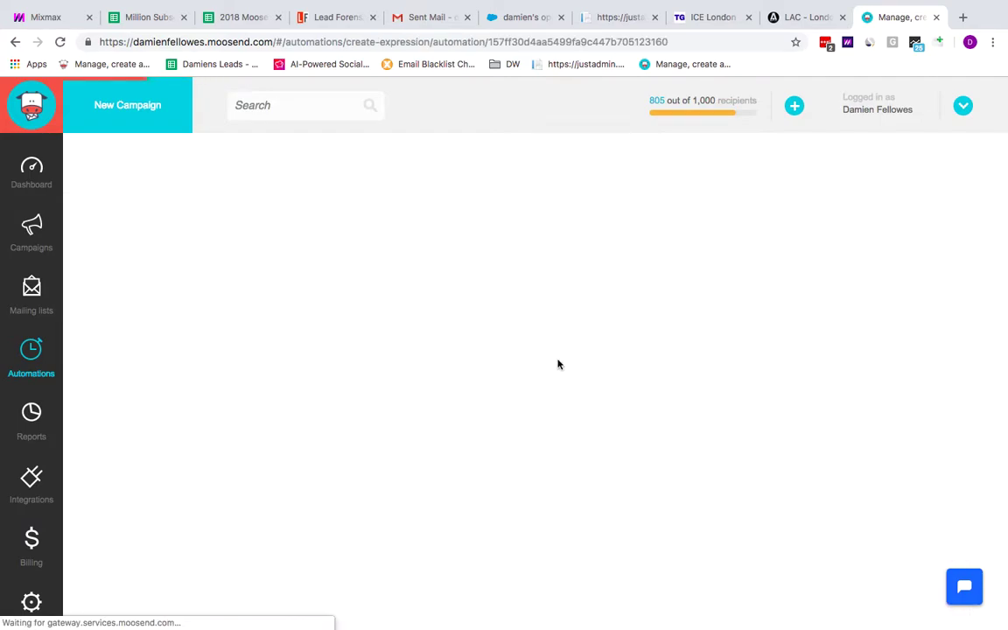
scroll(668, 362, "down", 2)
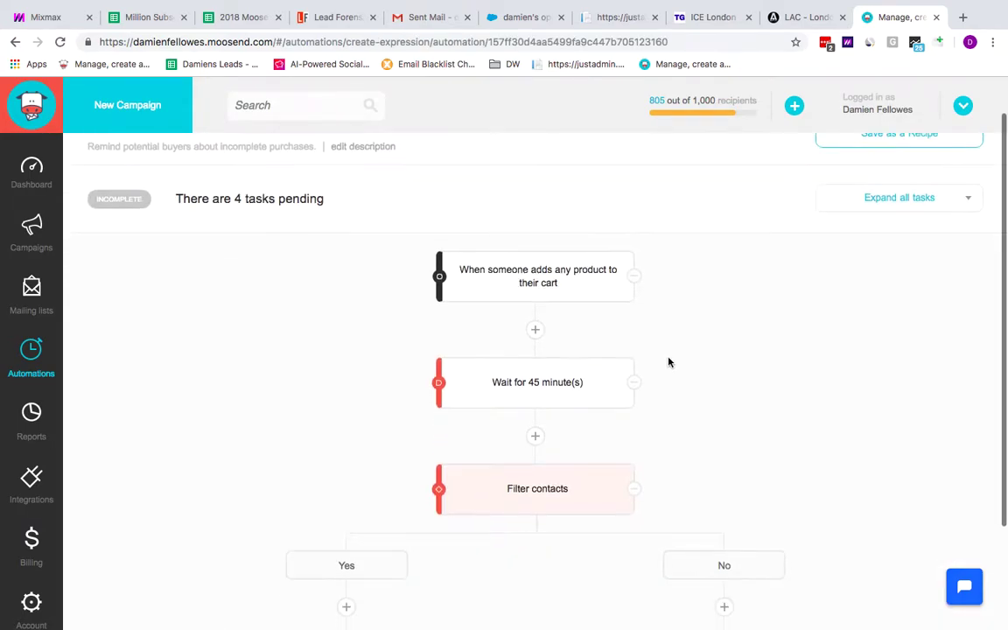
scroll(669, 363, "up", 2)
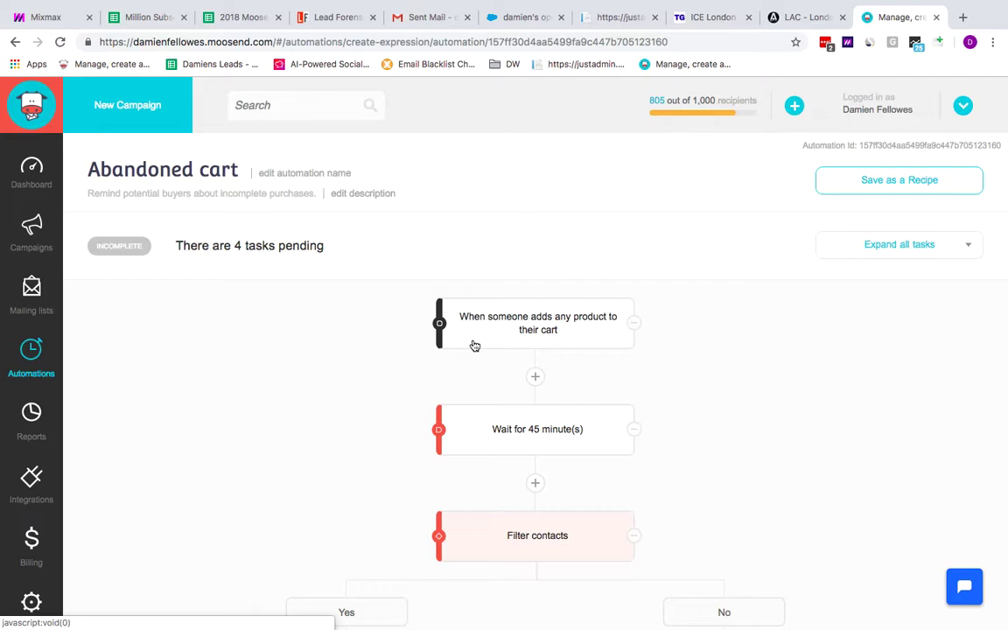
Step: Set the website of the add-to-cart trigger to All Websites and save the trigger
left_click(475, 346)
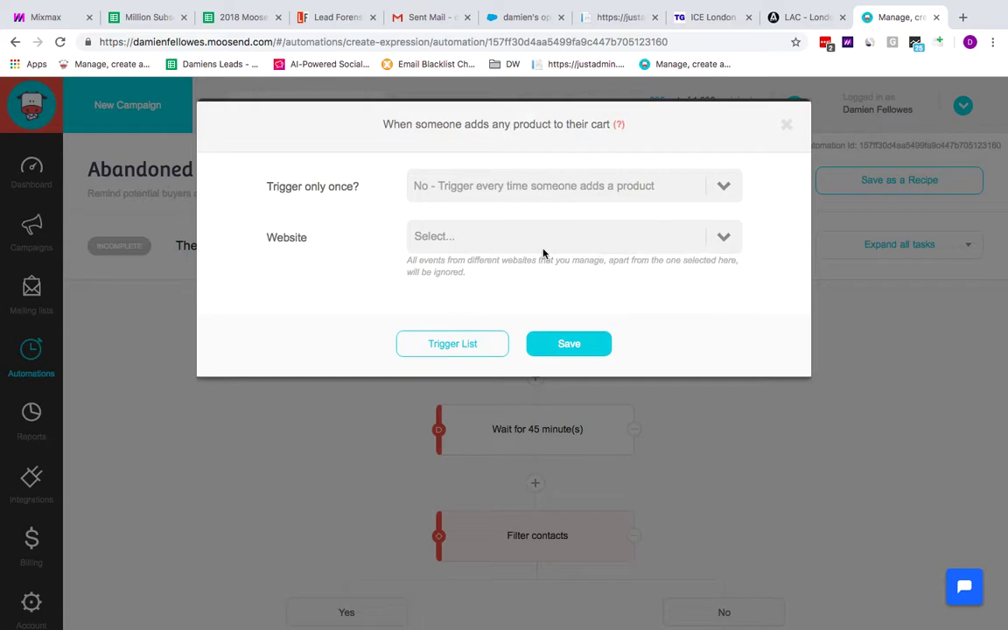
left_click(724, 238)
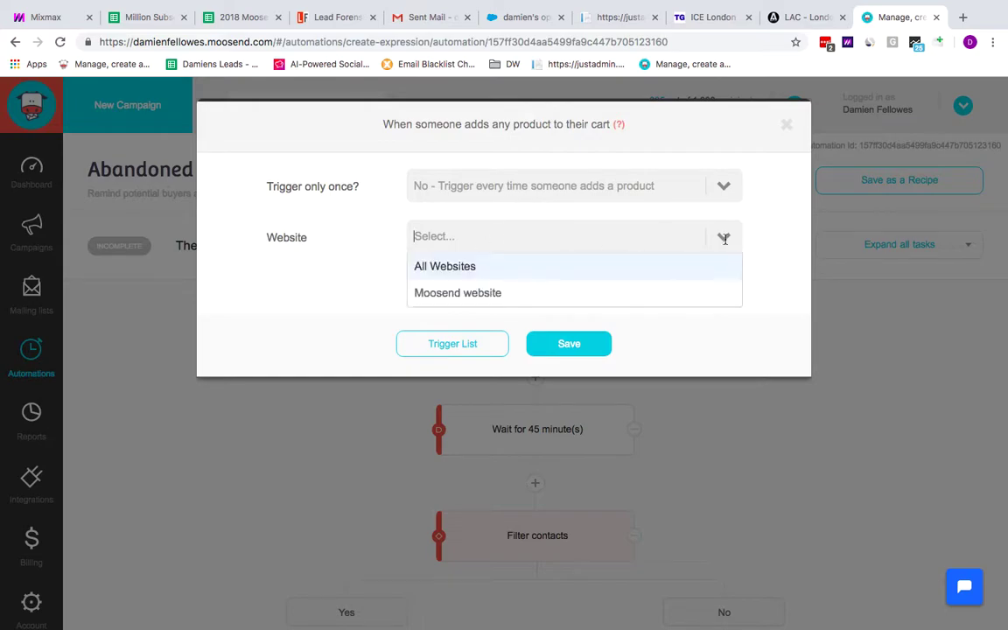
left_click(448, 264)
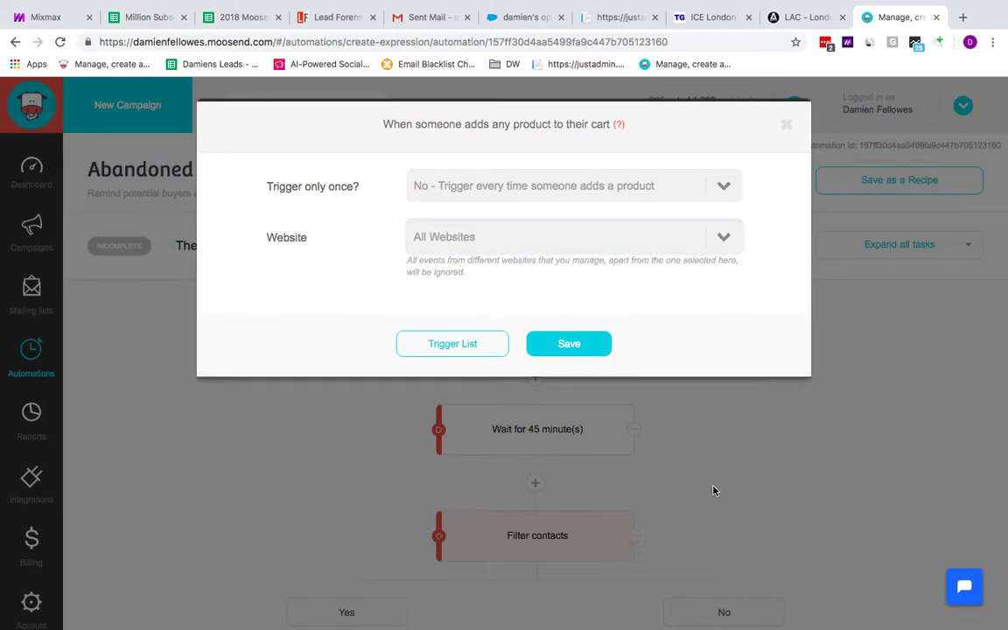
left_click(568, 343)
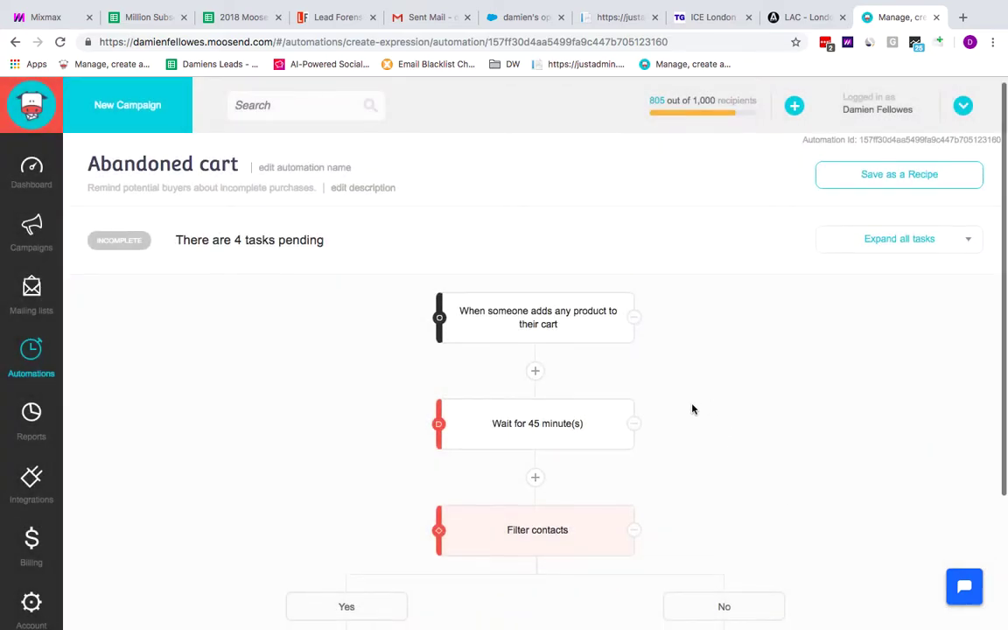
Step: Set the workflow's wait time to 2 hours and save it
scroll(690, 407, "down", 3)
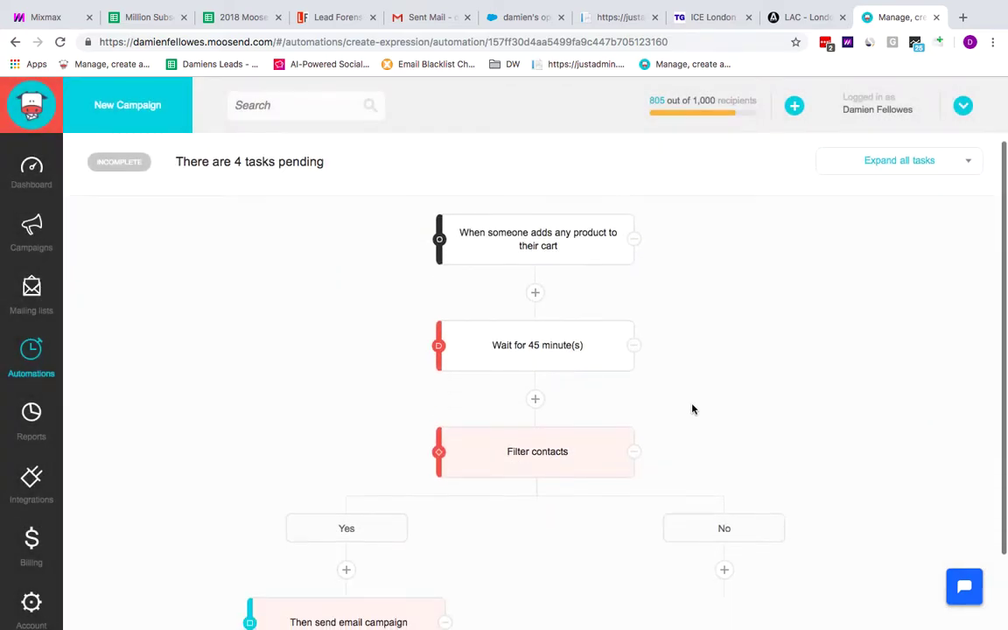
left_click(595, 324)
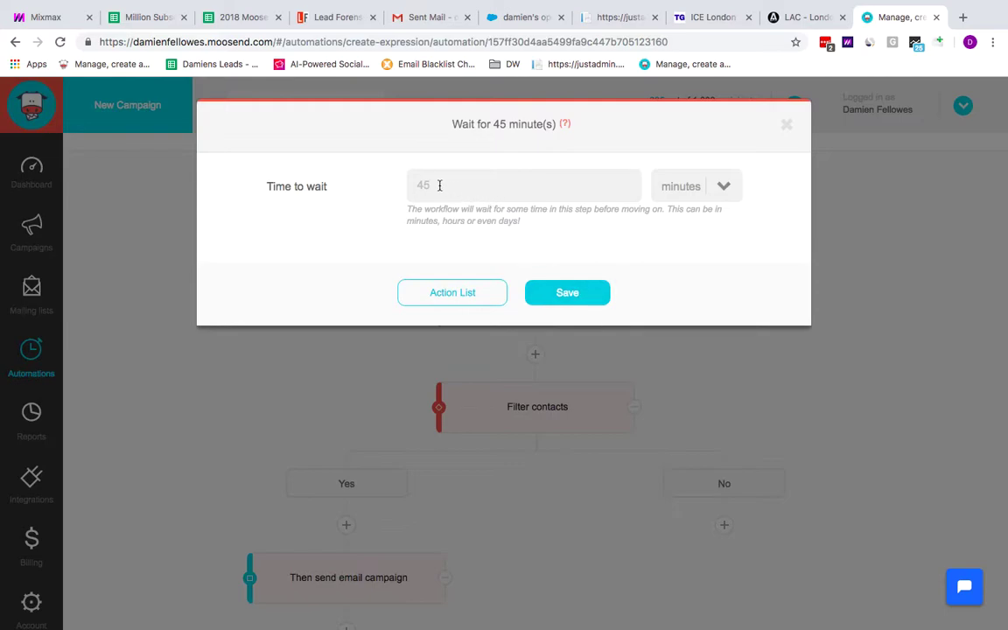
left_click_drag(439, 186, 408, 186)
type("2")
left_click(700, 186)
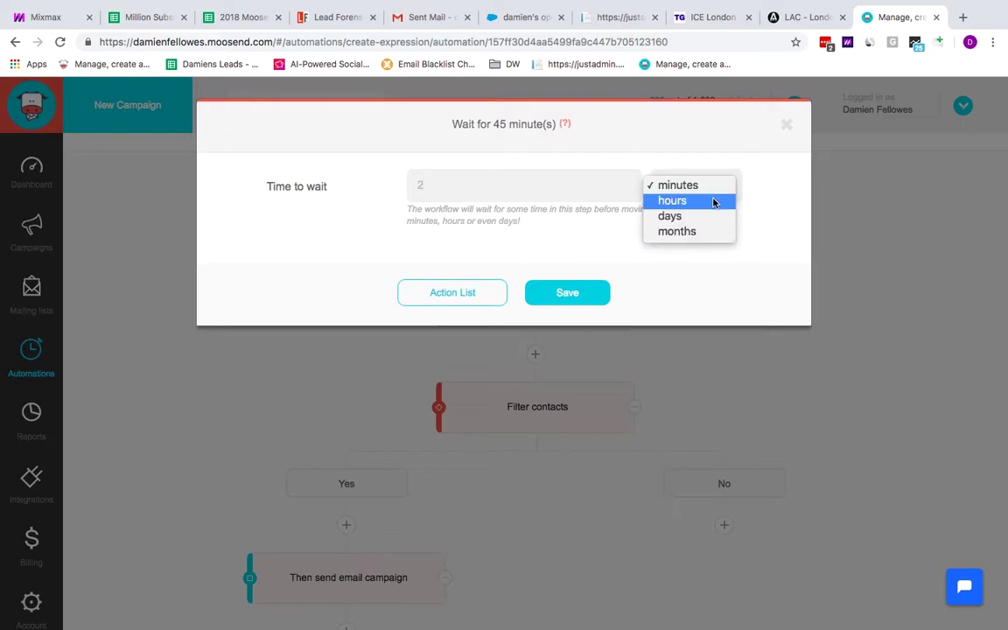
left_click(714, 203)
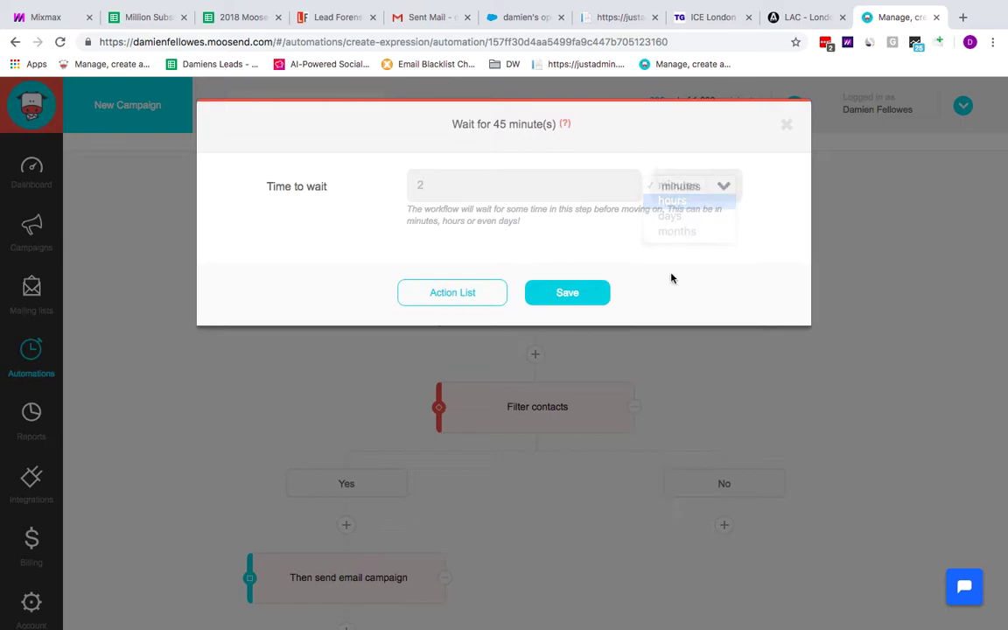
left_click(569, 294)
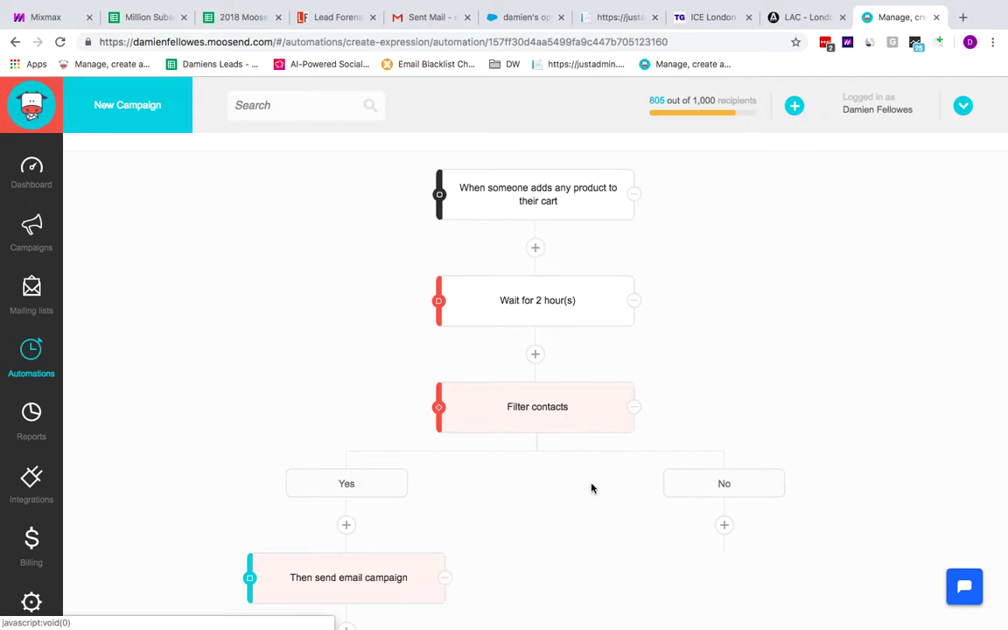
Step: Apply the workflow's contact filter to the mailing list of the recipient performing the action
left_click(602, 430)
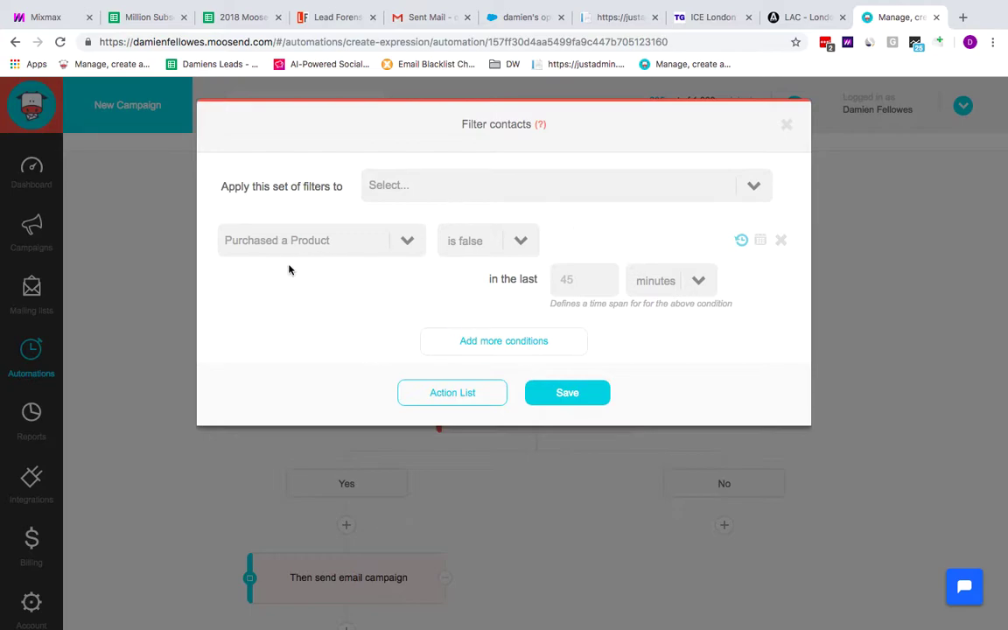
left_click(754, 182)
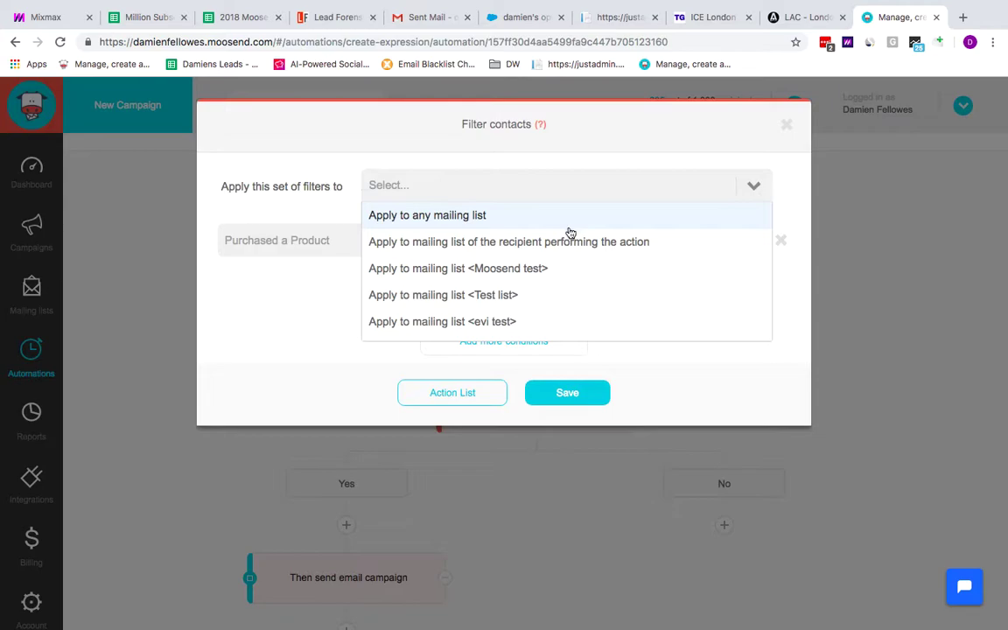
left_click(440, 247)
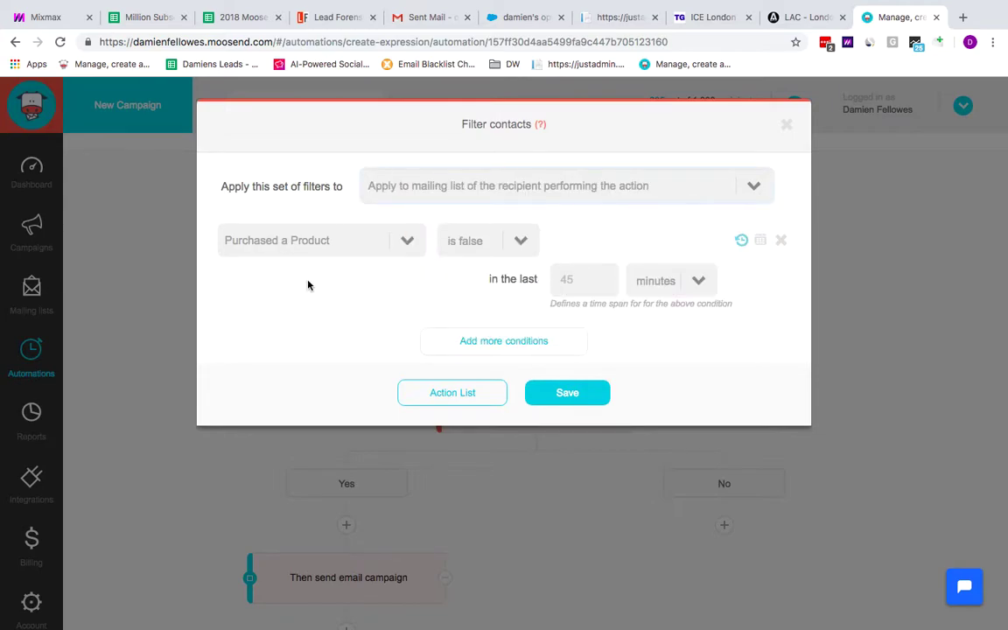
Step: Set the Purchased a Product condition's time span to the last 2 hours and save the contact filter
left_click(579, 279)
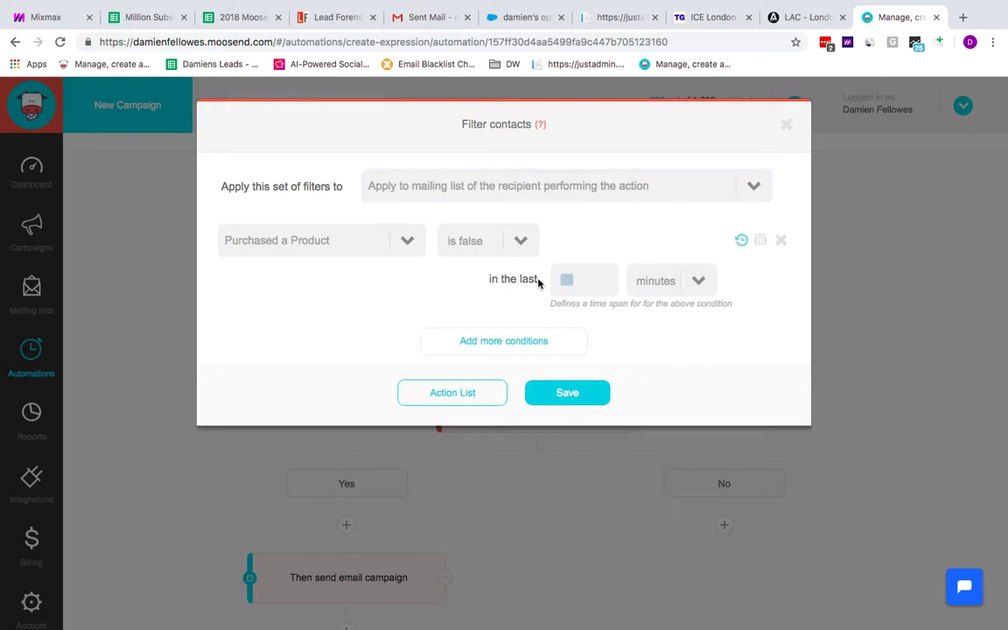
type("2")
left_click(681, 291)
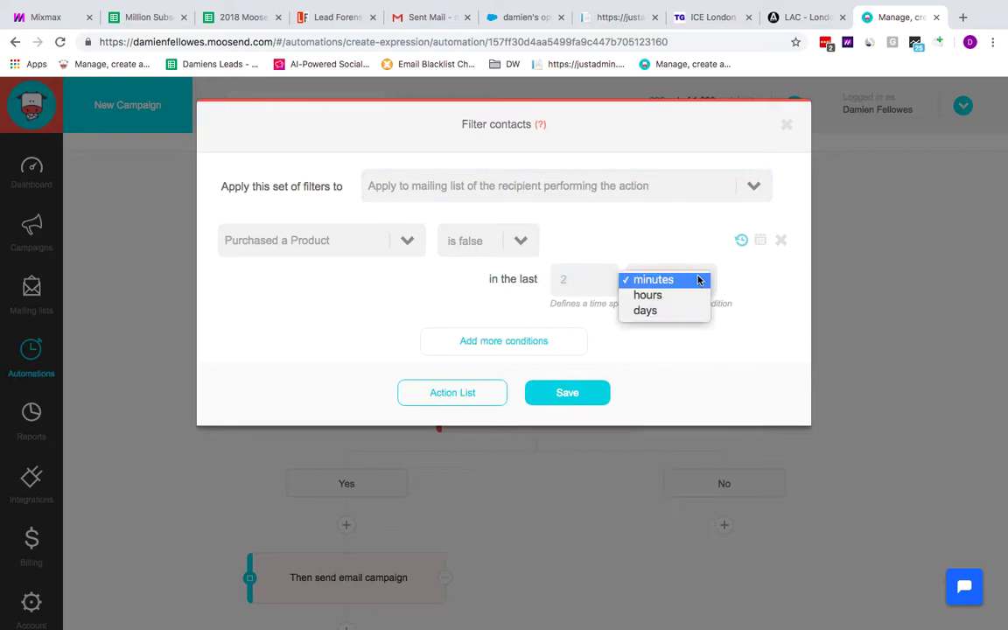
left_click(681, 298)
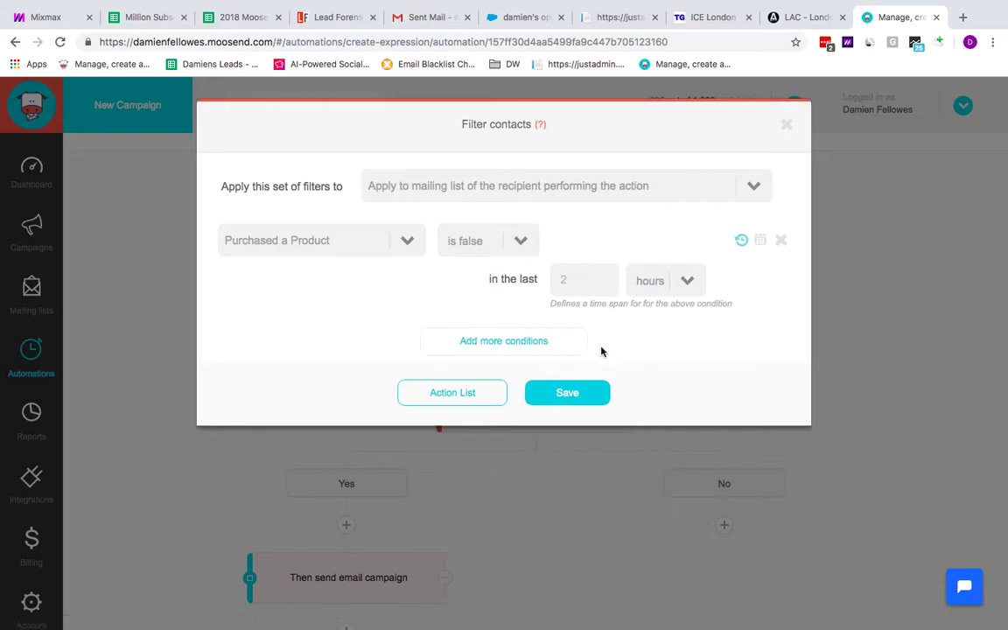
left_click(600, 396)
Step: Open the send email campaign action on the Yes branch and select the available moosend.com address as sender
scroll(684, 441, "down", 1)
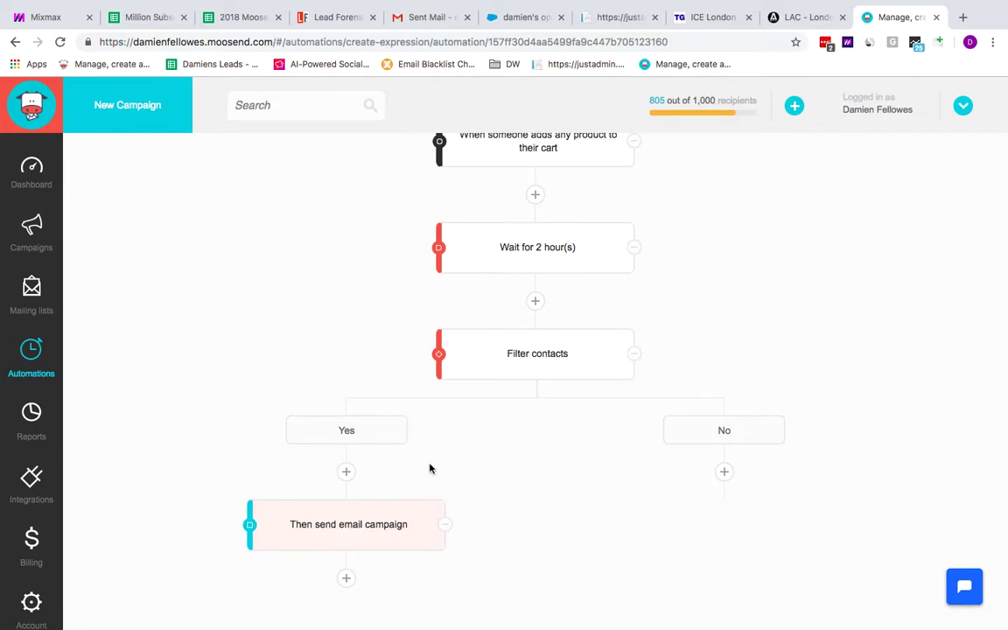
left_click(407, 551)
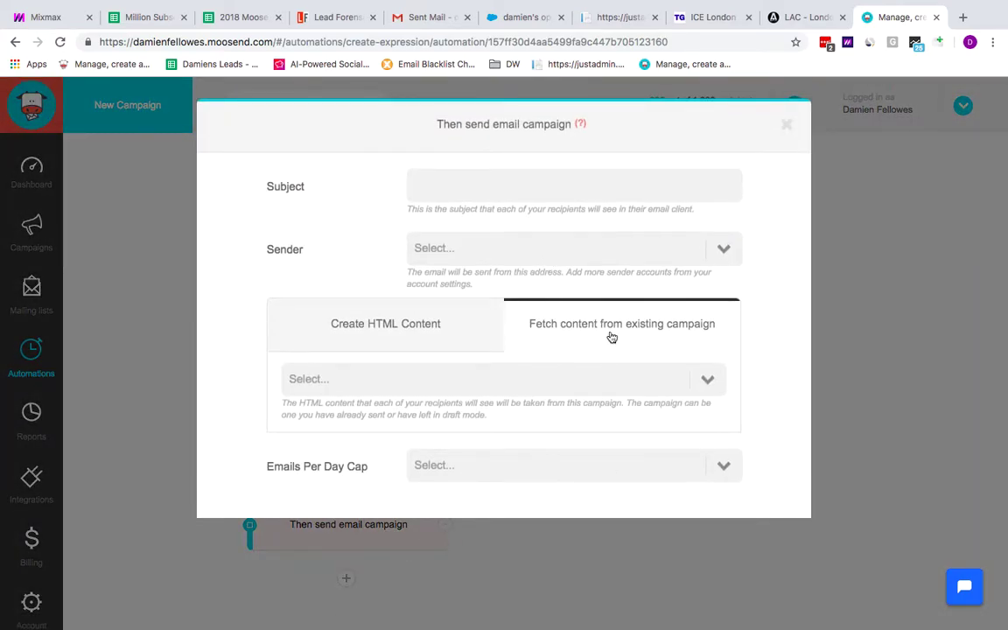
scroll(495, 366, "down", 2)
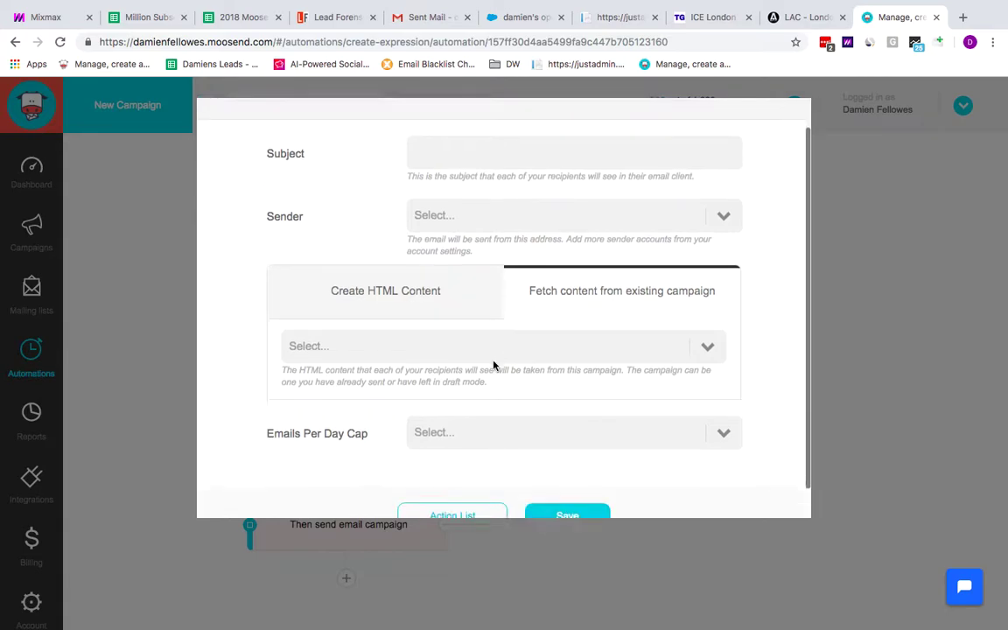
scroll(493, 365, "up", 2)
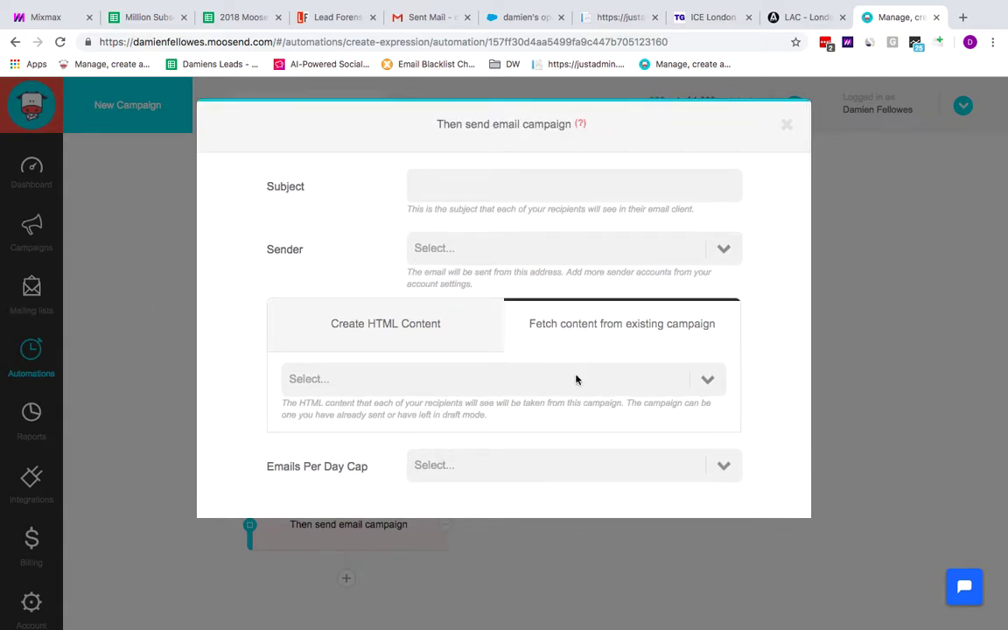
left_click(735, 253)
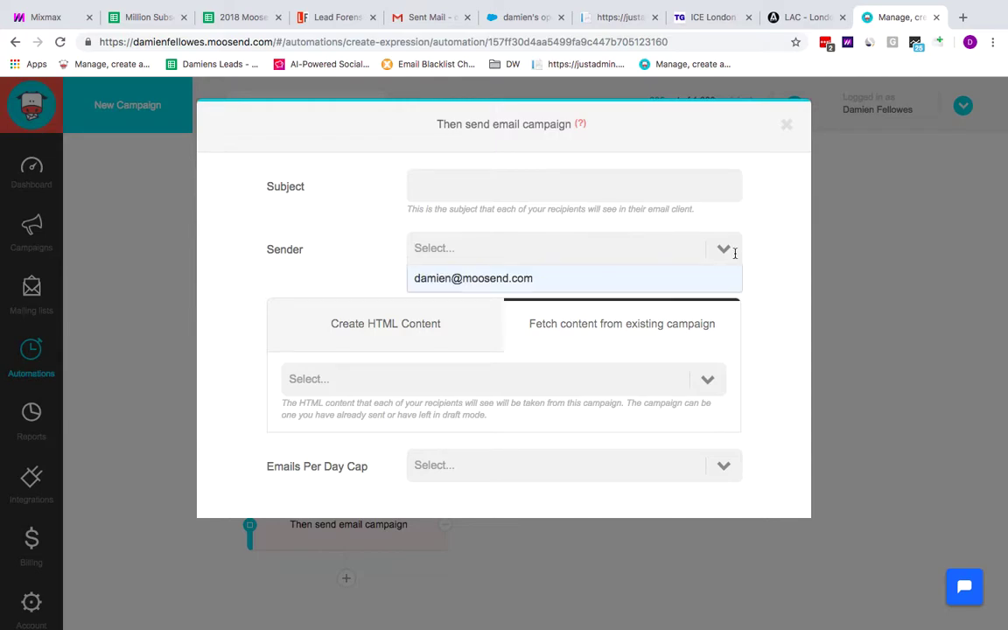
left_click(578, 280)
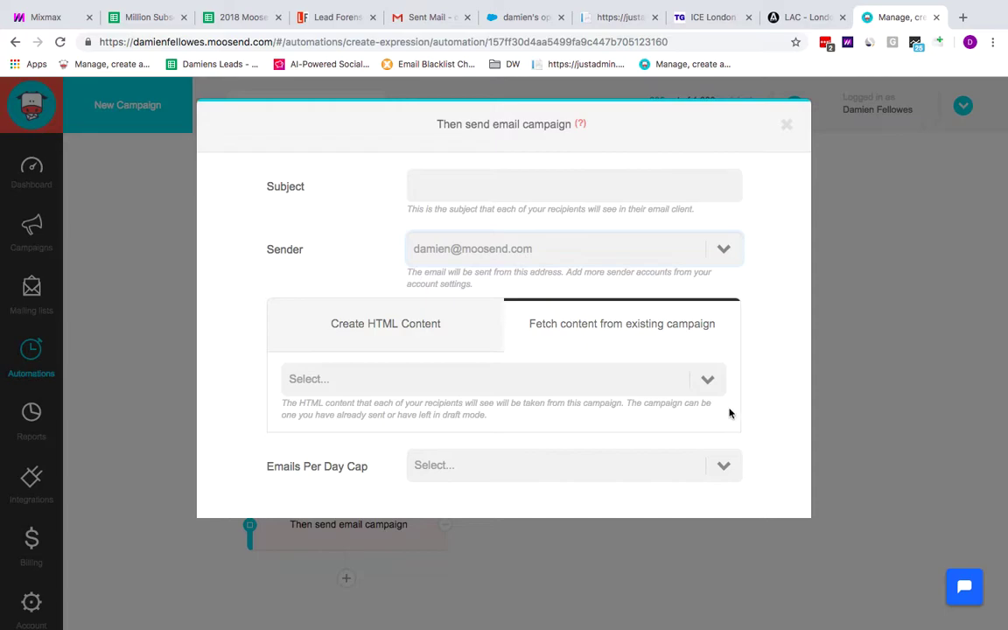
Step: Fetch the email's content from the existing Testing campaign dated 08-Jan-2019, the second one listed
left_click(707, 379)
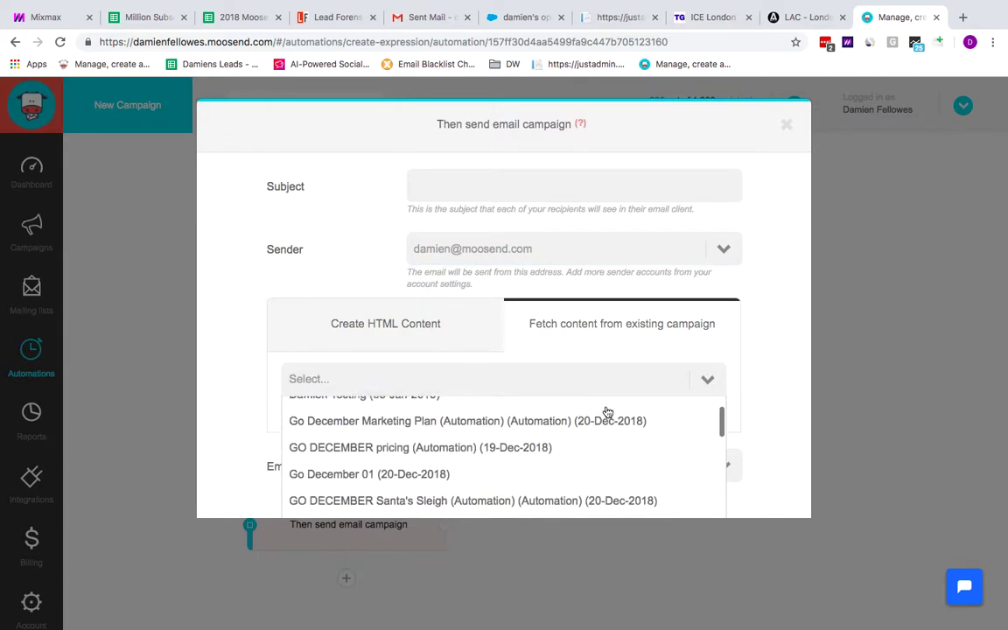
scroll(608, 411, "down", 10)
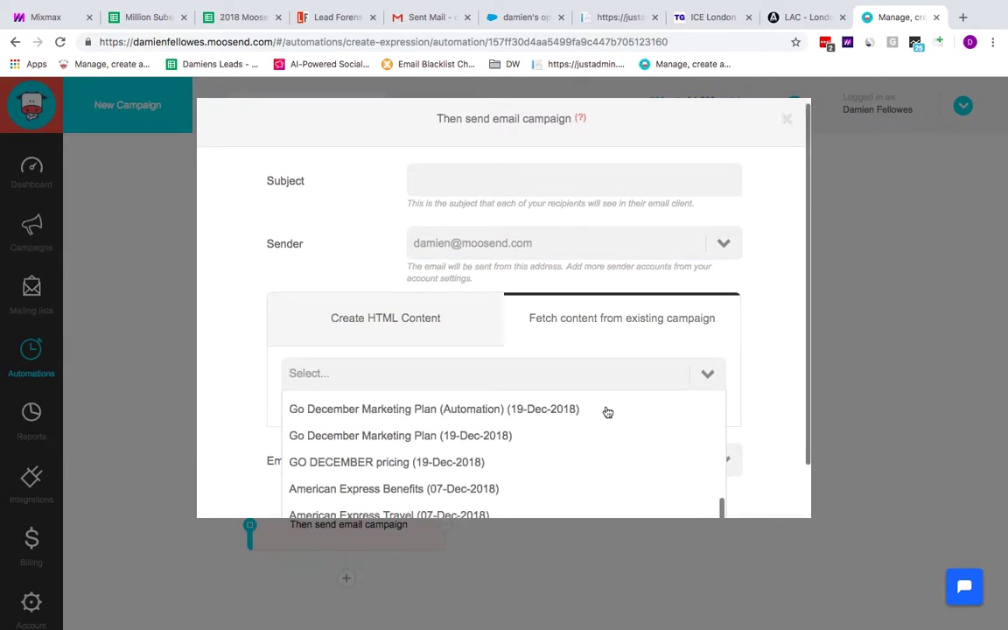
scroll(607, 412, "up", 10)
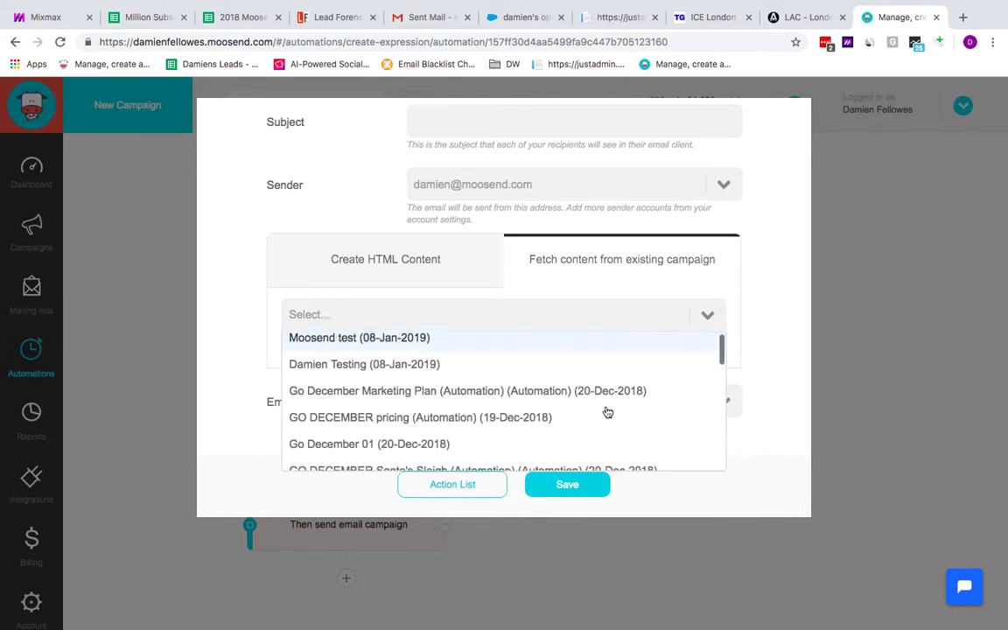
scroll(608, 411, "up", 2)
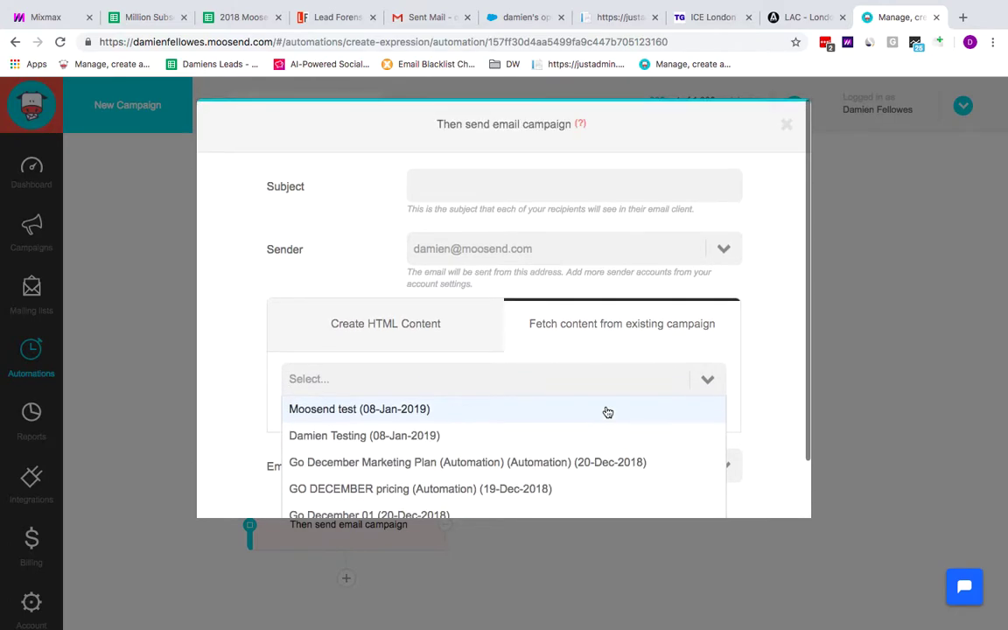
left_click(376, 431)
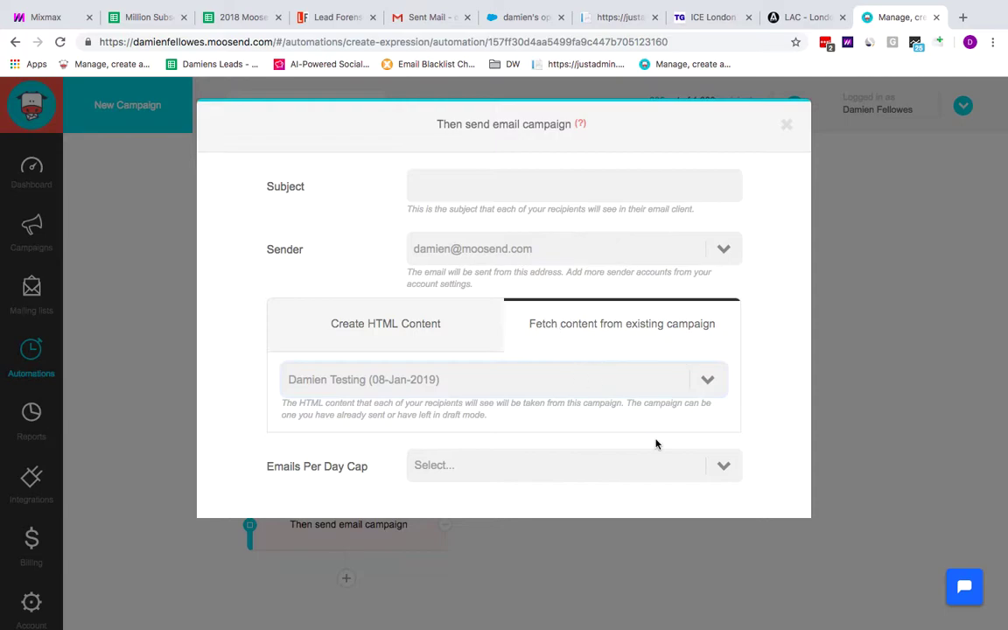
Step: Set the email action's Emails Per Day Cap to Unlimited
left_click(720, 468)
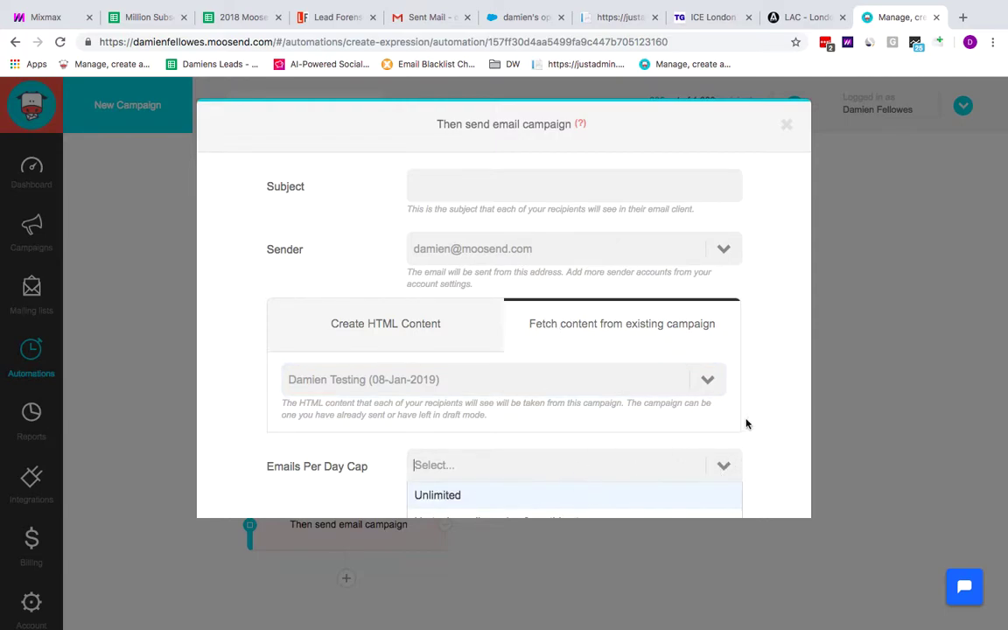
scroll(697, 497, "down", 1)
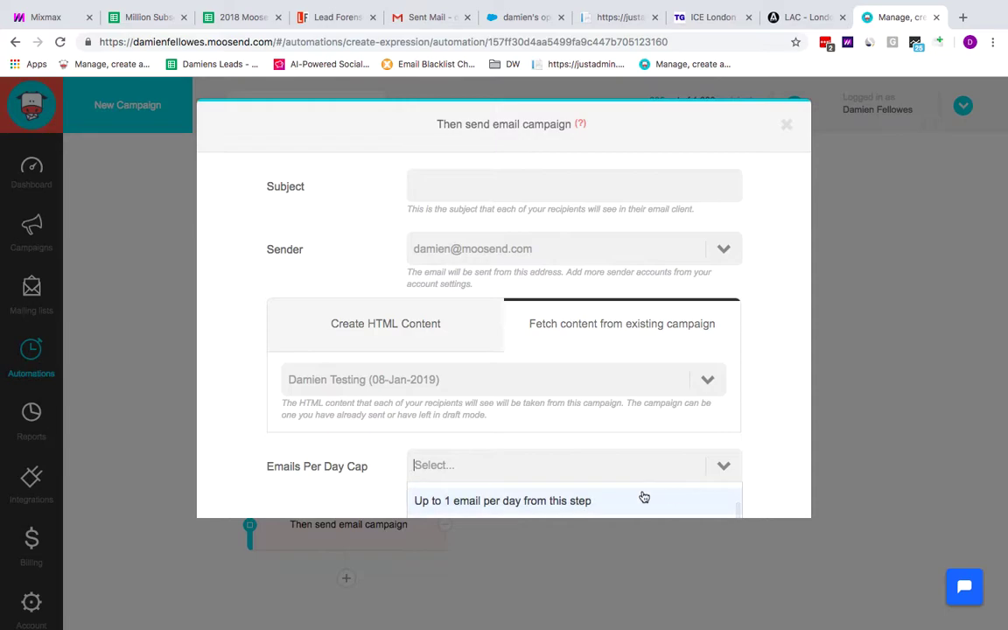
scroll(569, 499, "up", 1)
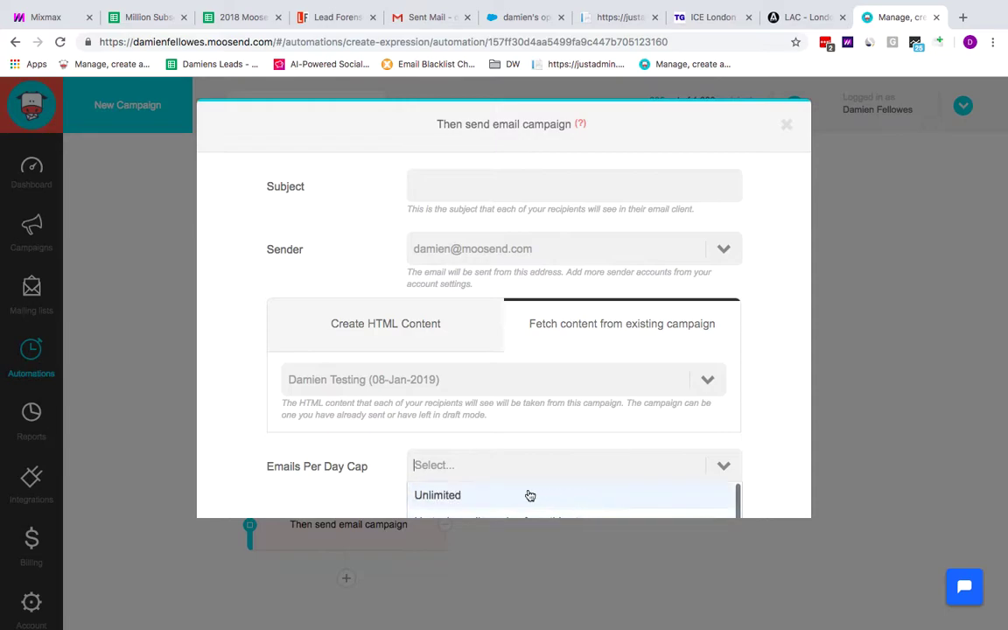
left_click(483, 495)
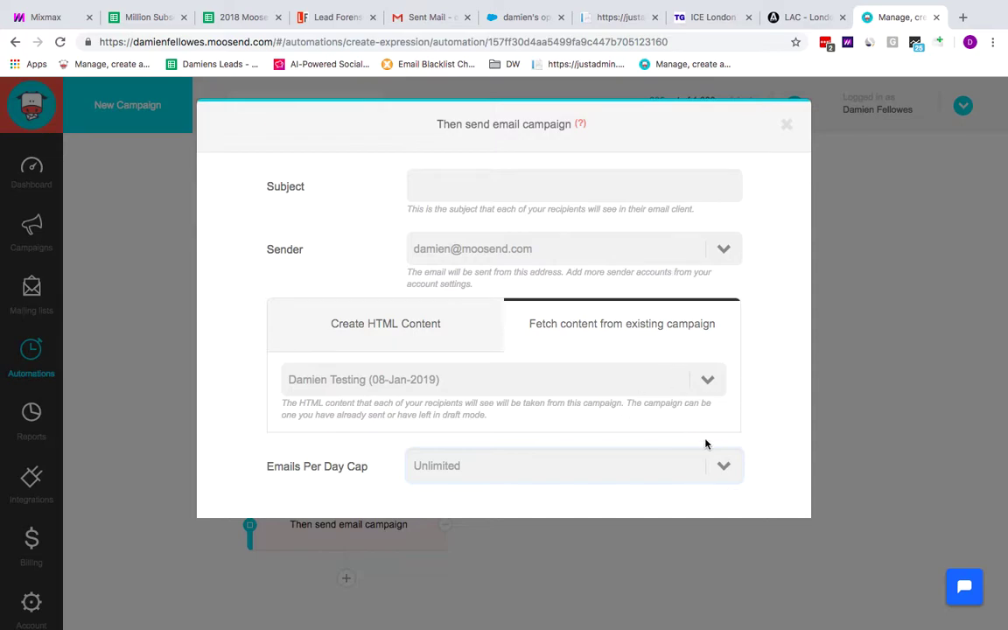
Step: Enter "Hey, Did you forget me!" as the subject of the email campaign
scroll(705, 444, "down", 2)
scroll(652, 411, "up", 1)
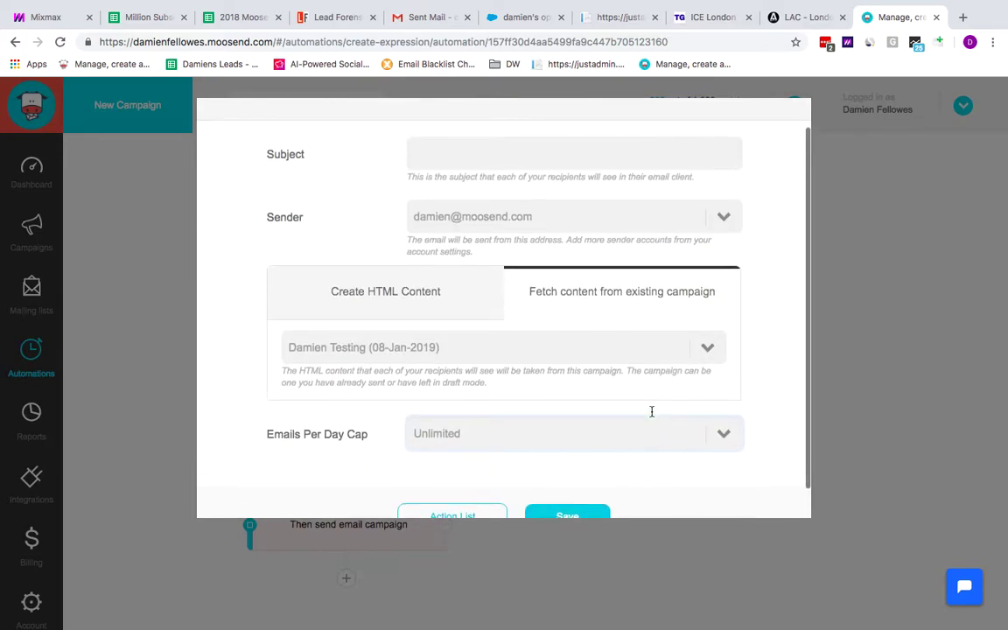
scroll(652, 411, "up", 1)
scroll(652, 411, "down", 2)
scroll(652, 412, "up", 1)
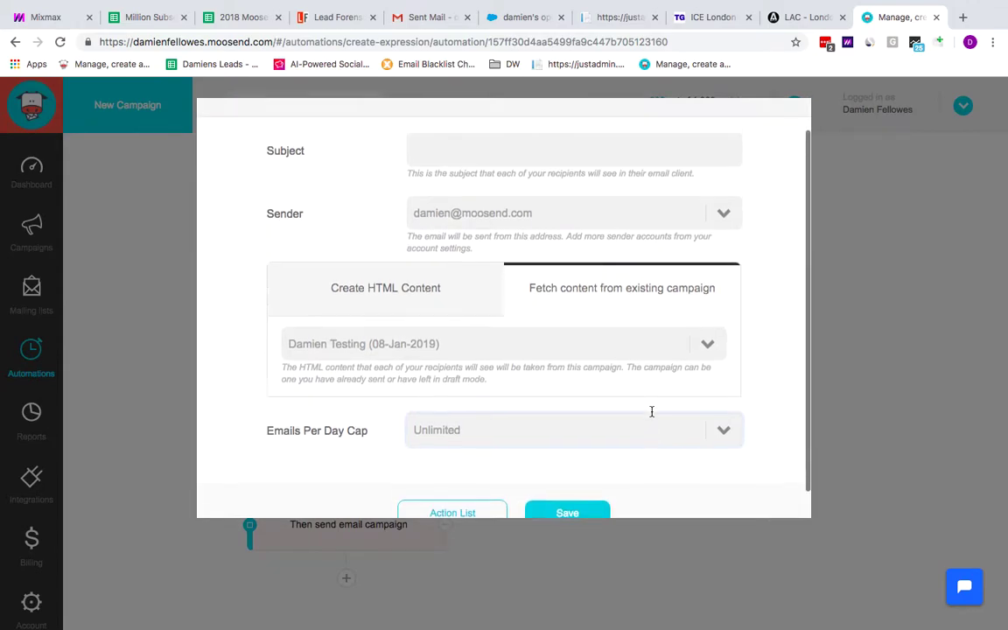
scroll(652, 412, "up", 1)
left_click(450, 186)
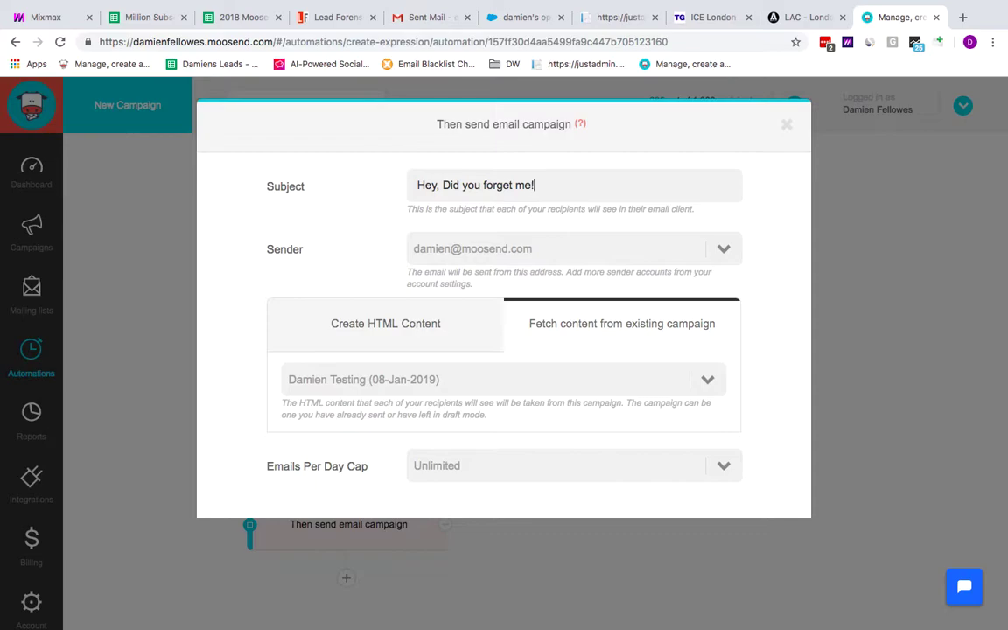
Step: Reselect the same Testing campaign dated 08-Jan-2019 as the content source and save the email action
scroll(769, 342, "down", 2)
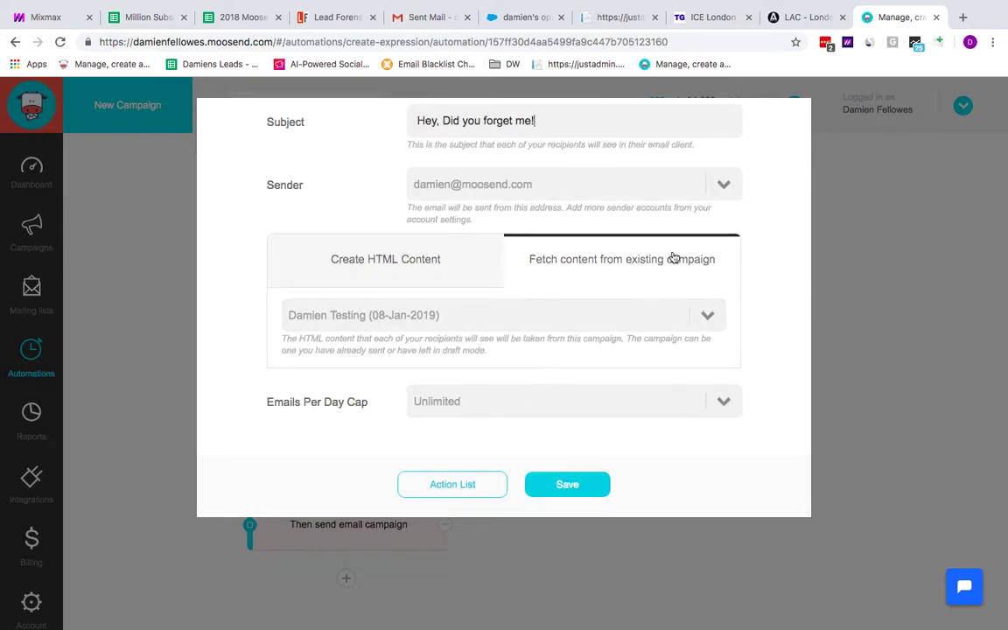
scroll(743, 260, "up", 1)
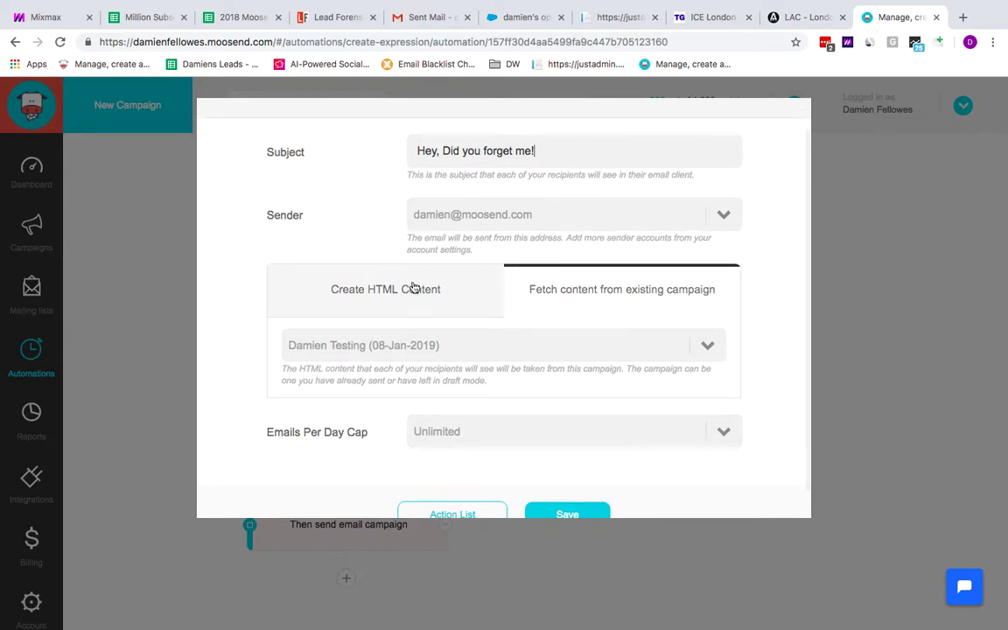
left_click(709, 344)
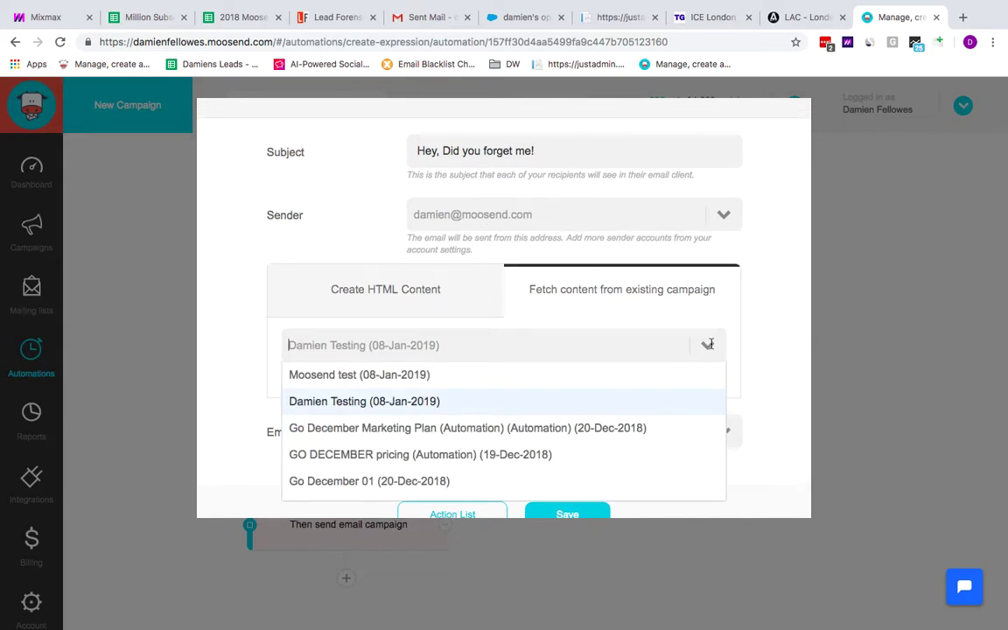
left_click(552, 403)
scroll(544, 413, "down", 1)
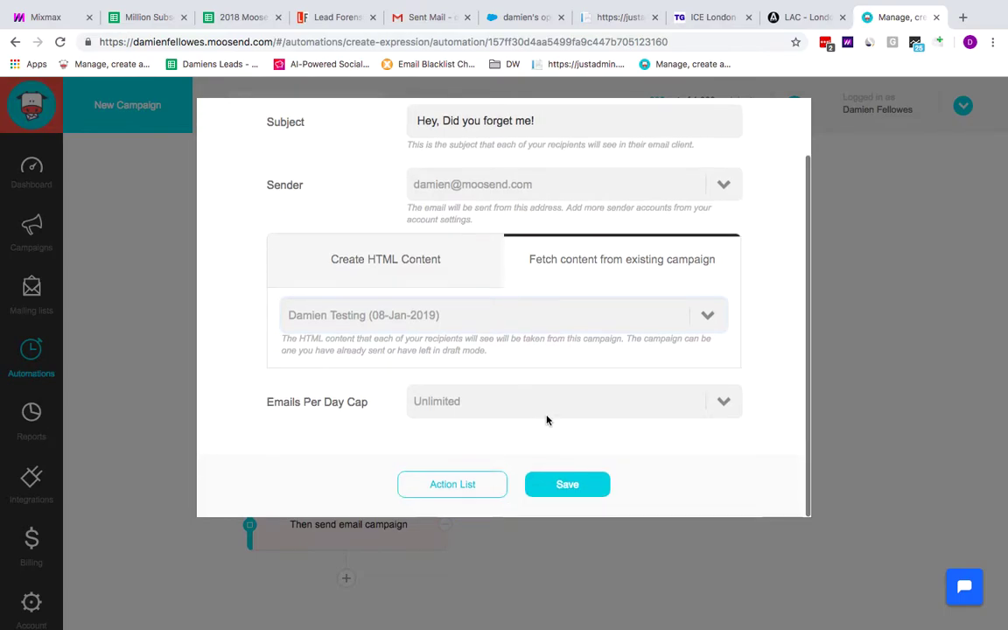
left_click(567, 486)
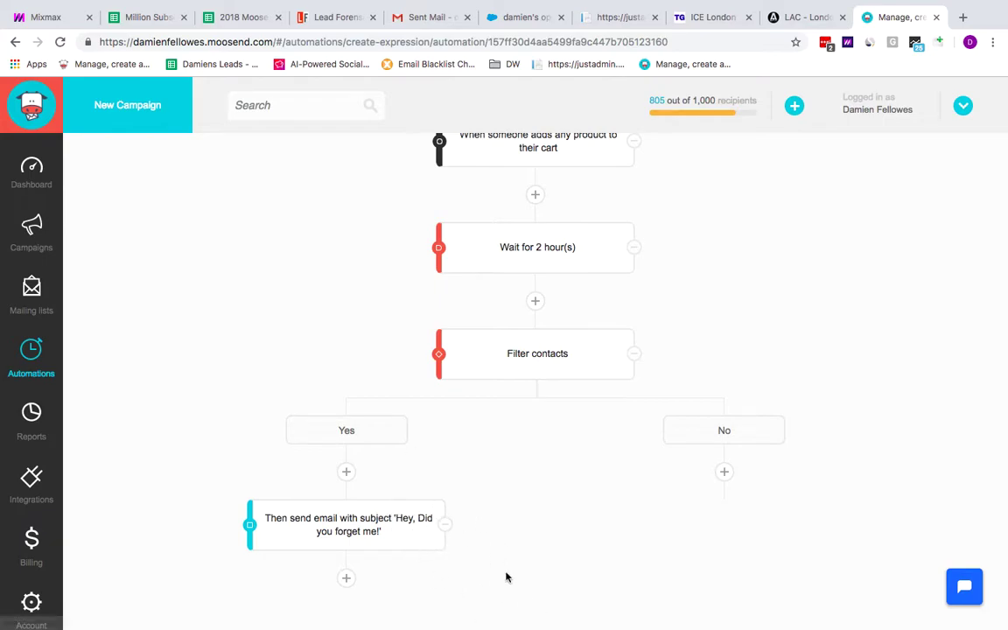
Step: Review the workflow from the add-to-cart trigger down to the email action and return to the automations list
scroll(504, 535, "up", 3)
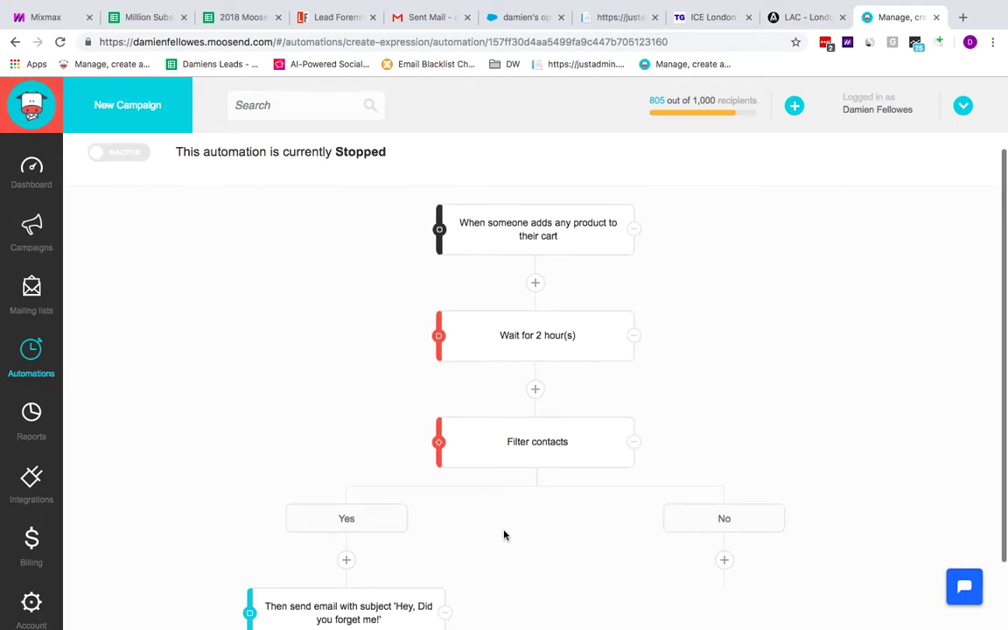
scroll(504, 536, "down", 3)
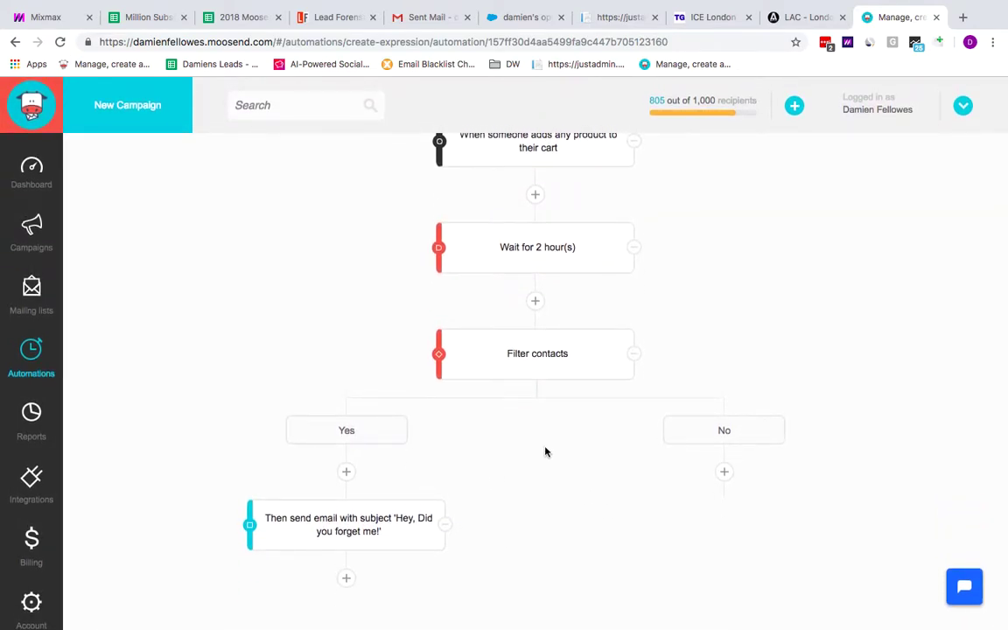
scroll(544, 452, "up", 5)
scroll(544, 453, "down", 3)
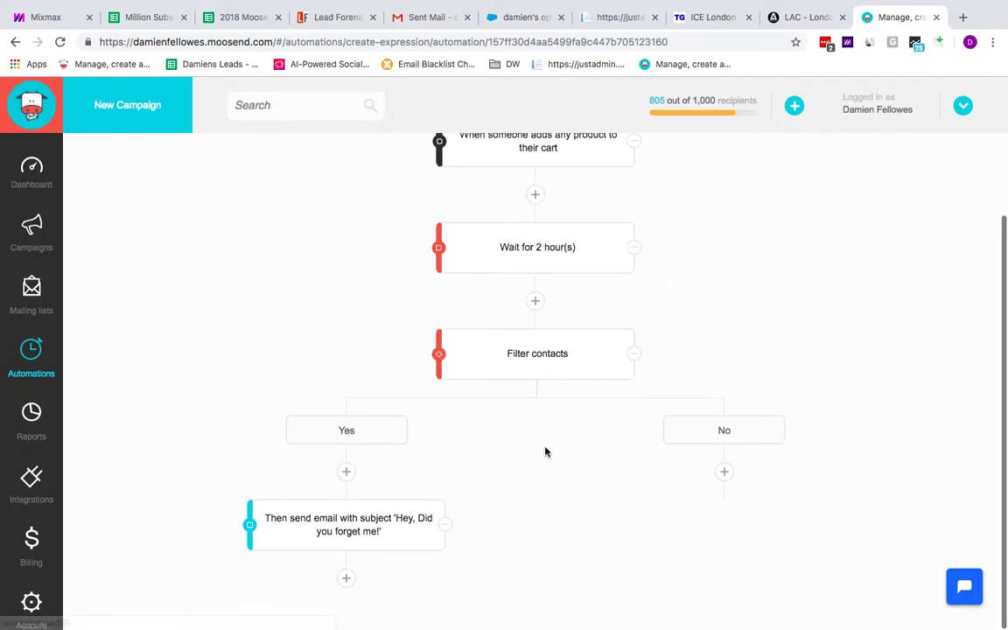
scroll(544, 452, "up", 1)
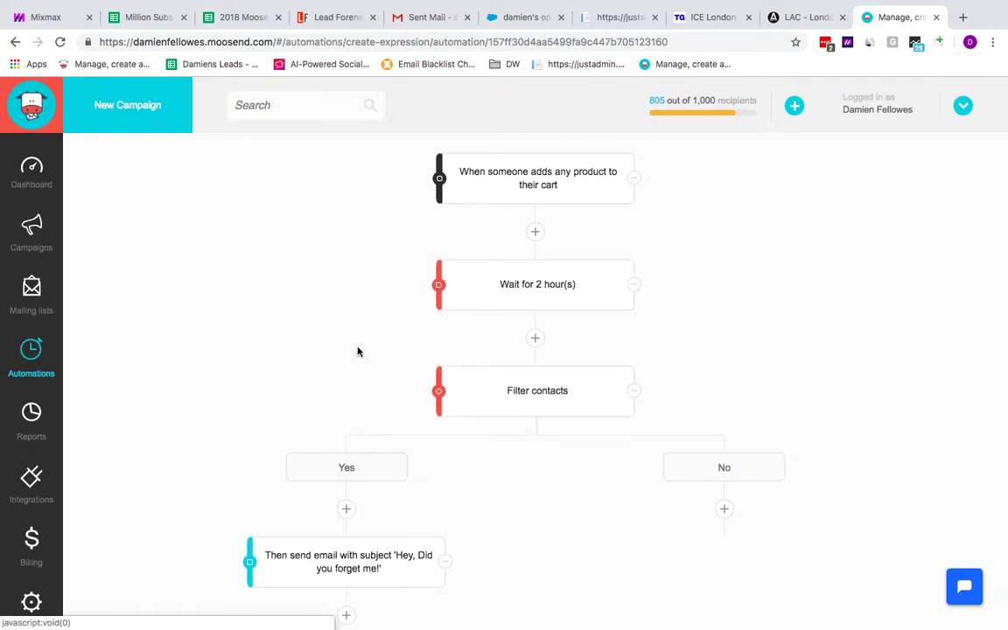
scroll(358, 350, "down", 1)
scroll(358, 350, "up", 1)
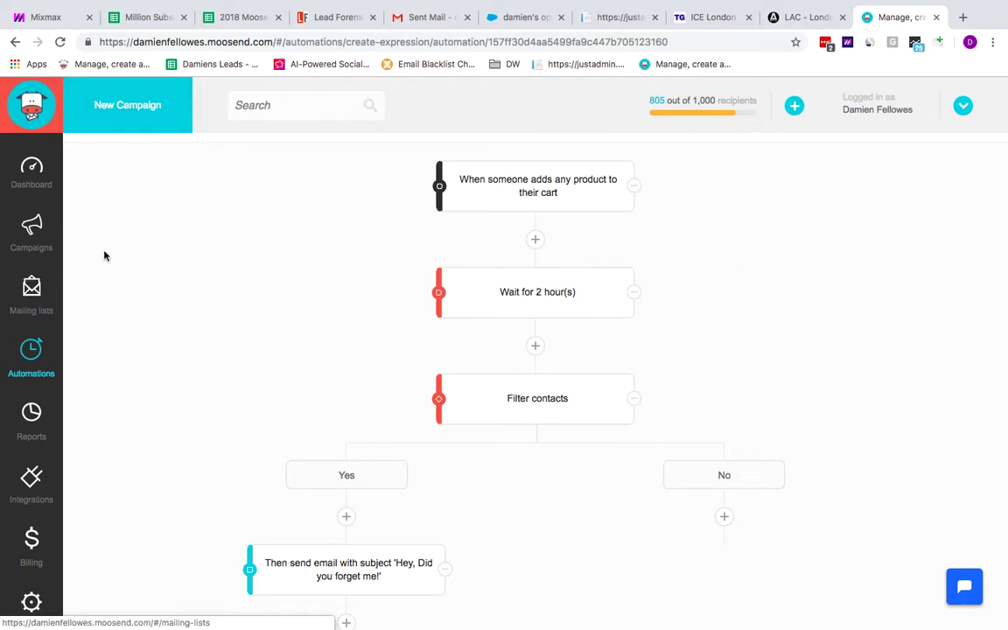
left_click(39, 358)
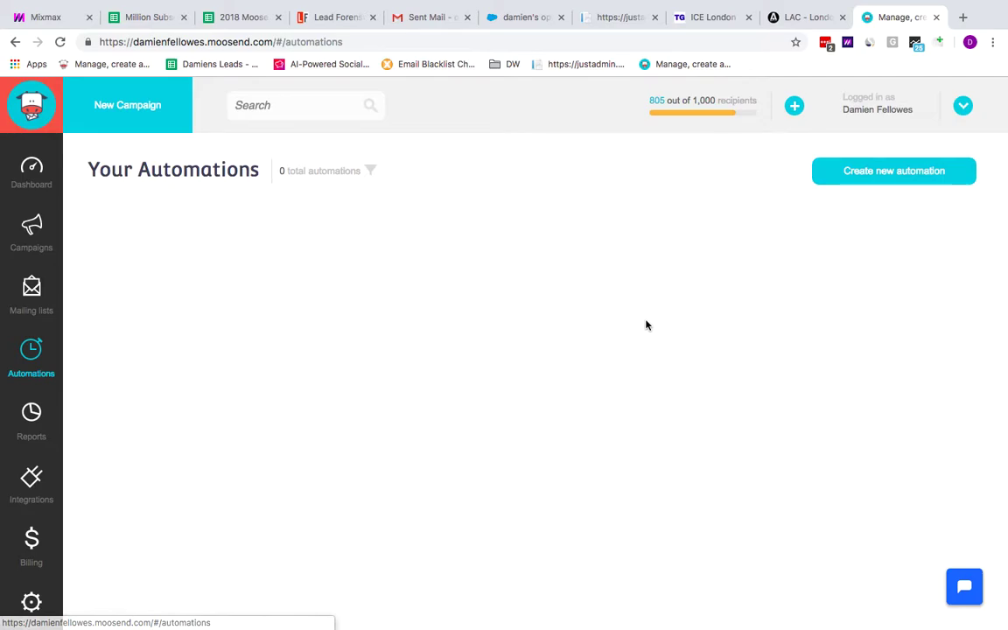
Step: Create a custom automation and choose "When someone clicks on a specific link in a specific campaign" as its trigger
left_click(923, 175)
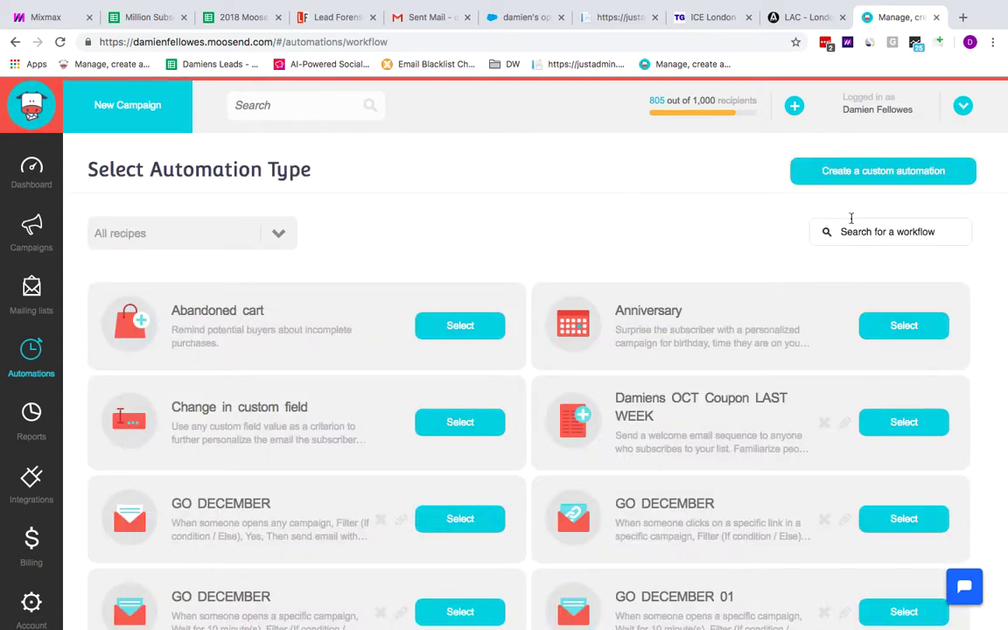
left_click(888, 171)
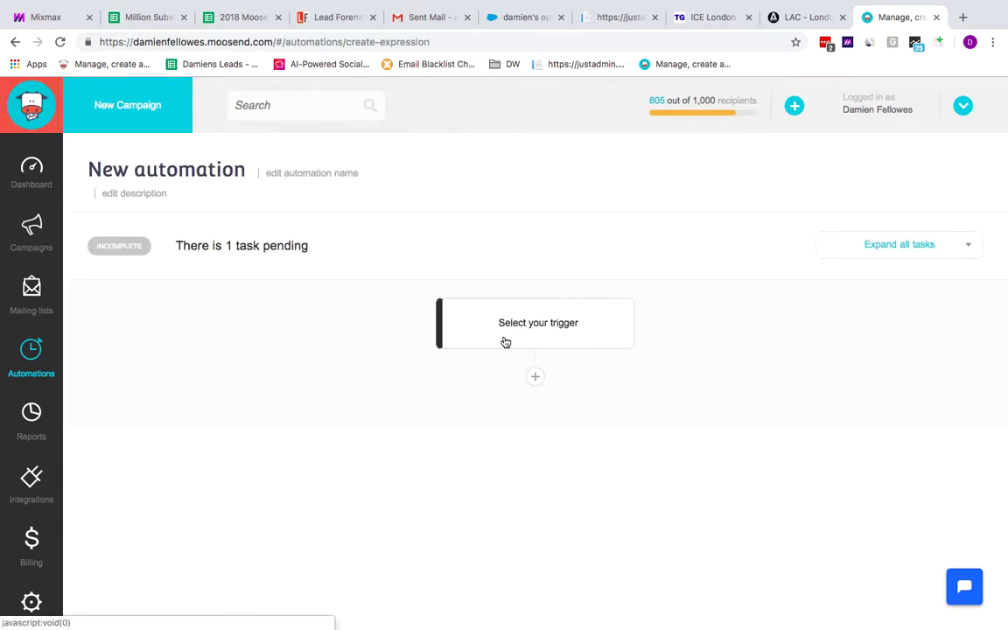
left_click(557, 343)
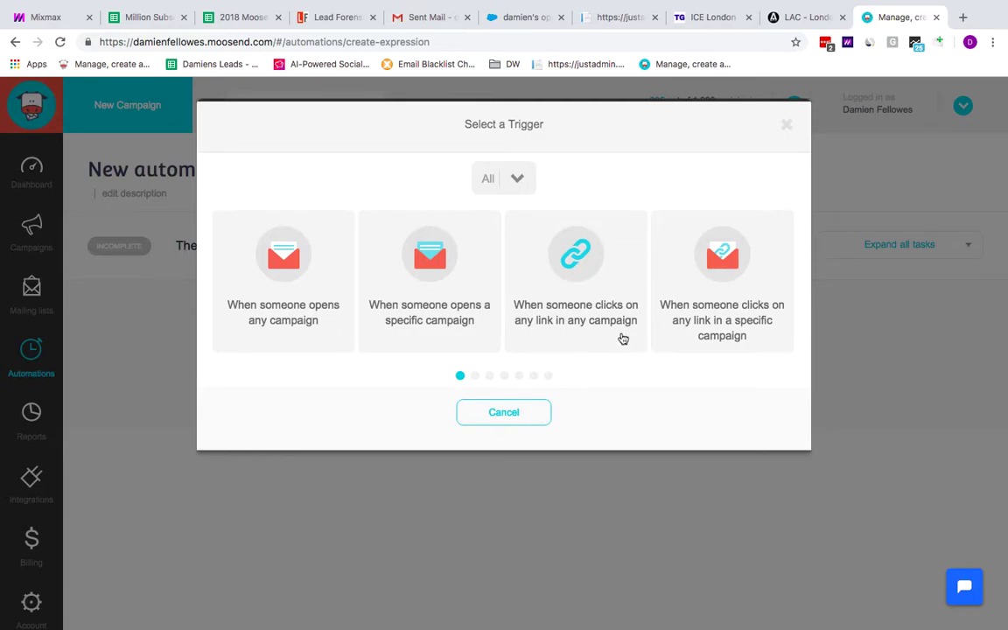
left_click(474, 375)
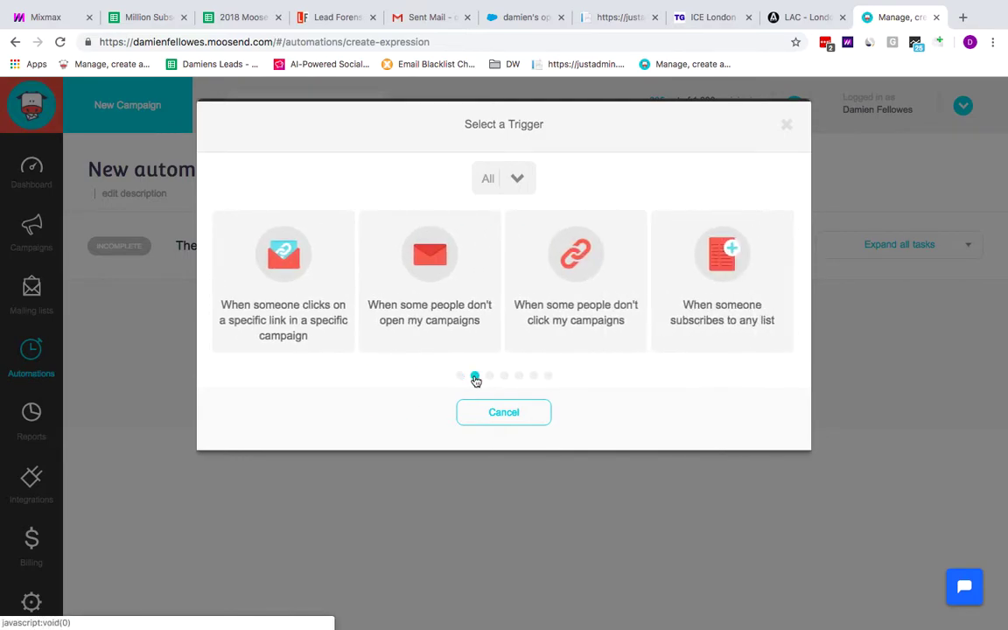
left_click(289, 274)
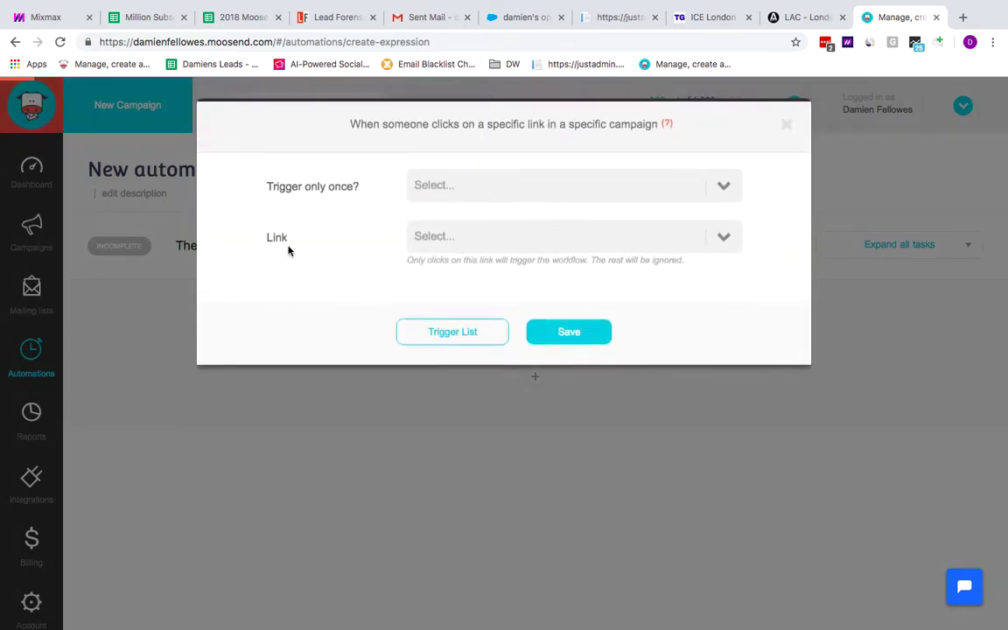
left_click(723, 187)
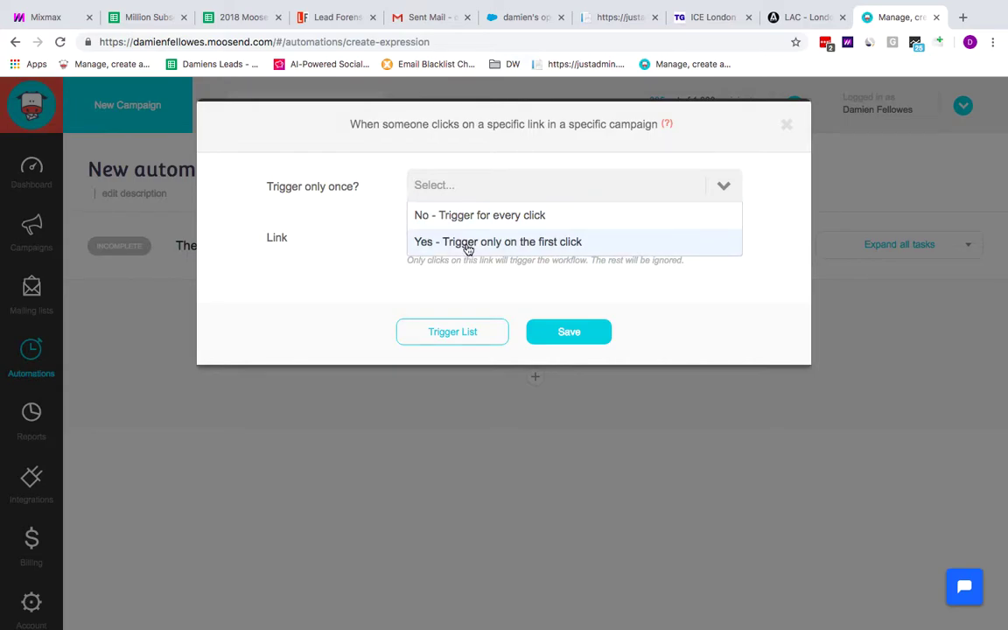
left_click(462, 217)
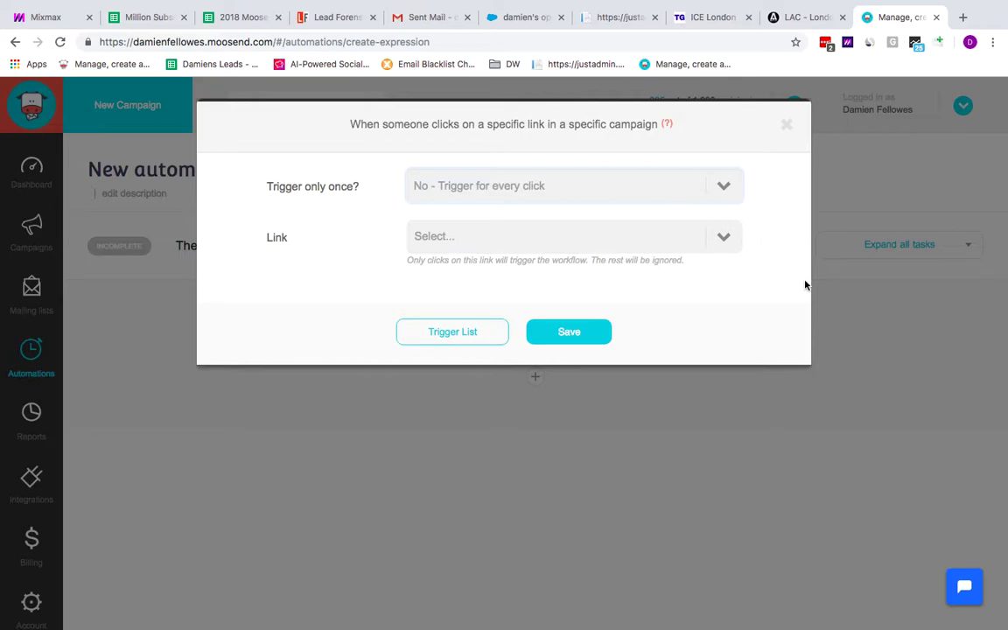
left_click(725, 238)
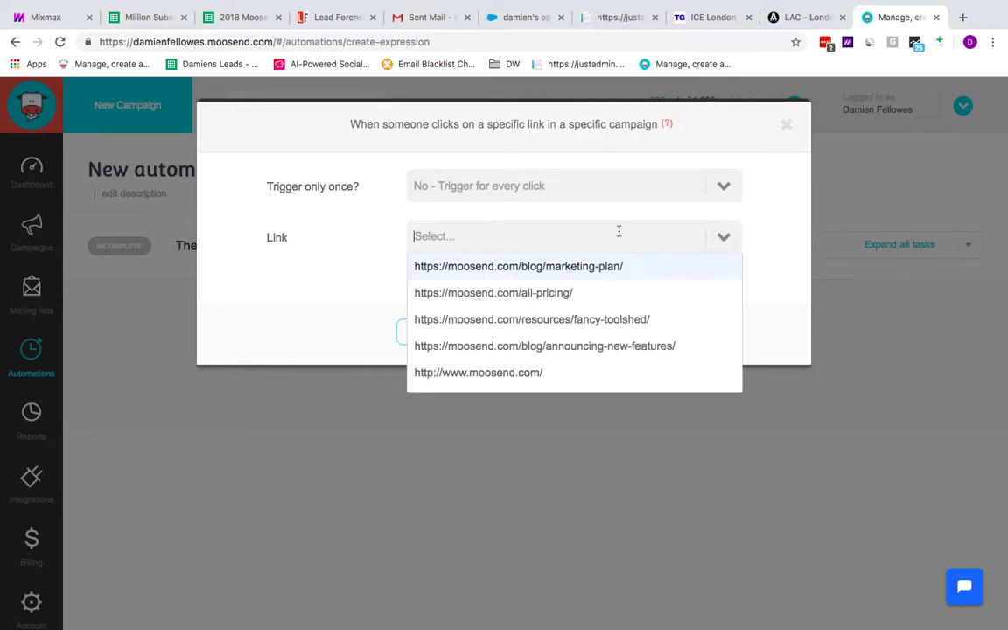
scroll(603, 292, "down", 2)
scroll(603, 292, "down", 3)
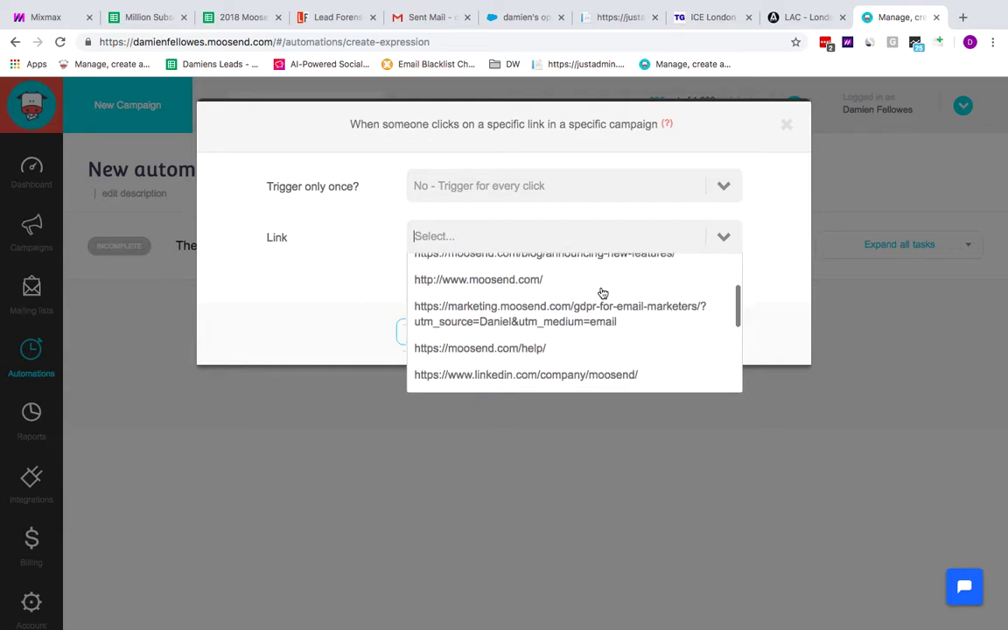
scroll(529, 300, "up", 1)
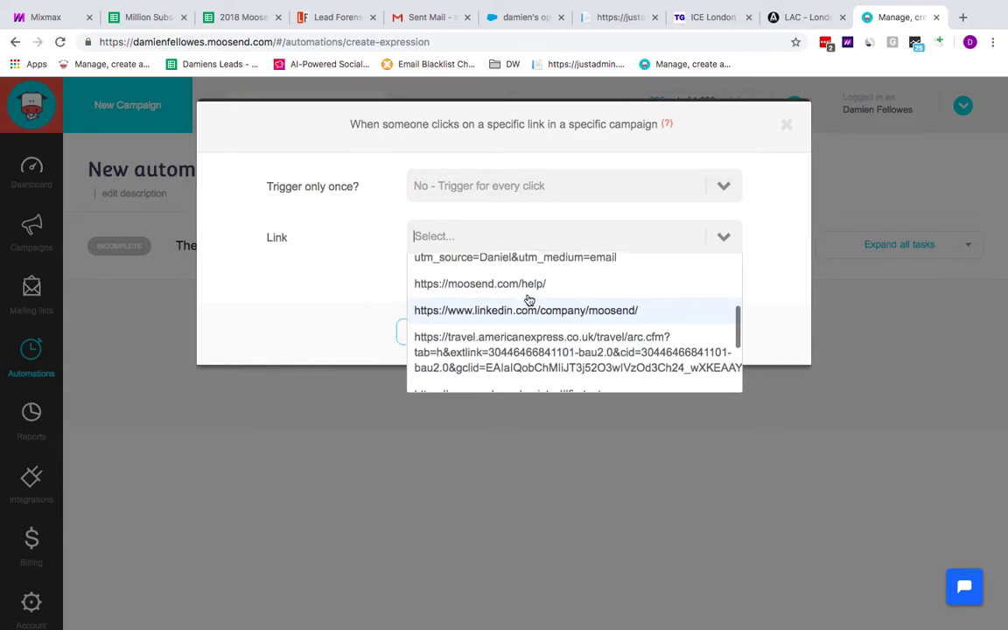
scroll(489, 334, "down", 1)
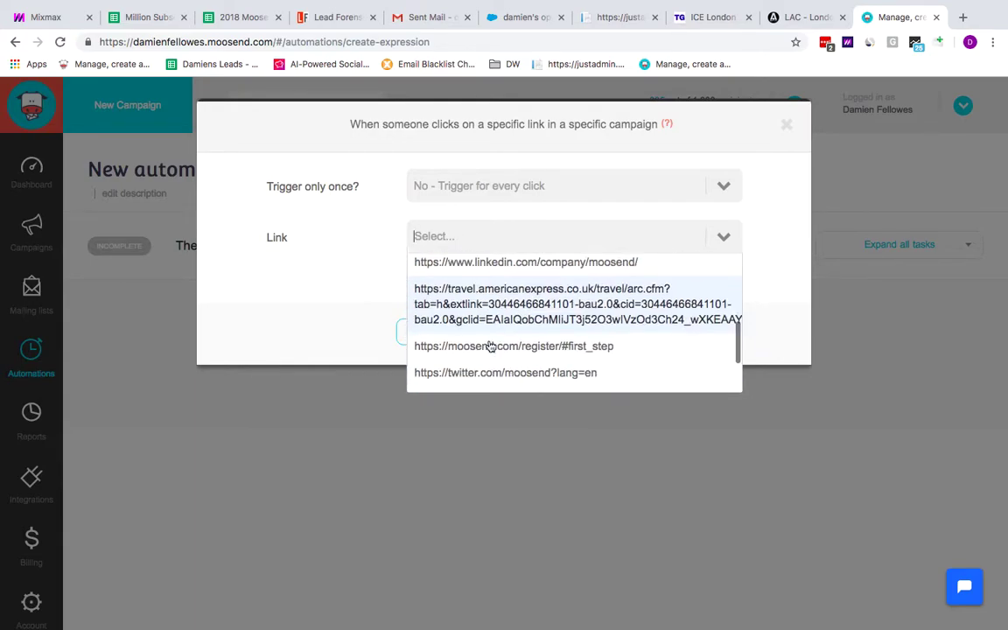
scroll(567, 302, "down", 1)
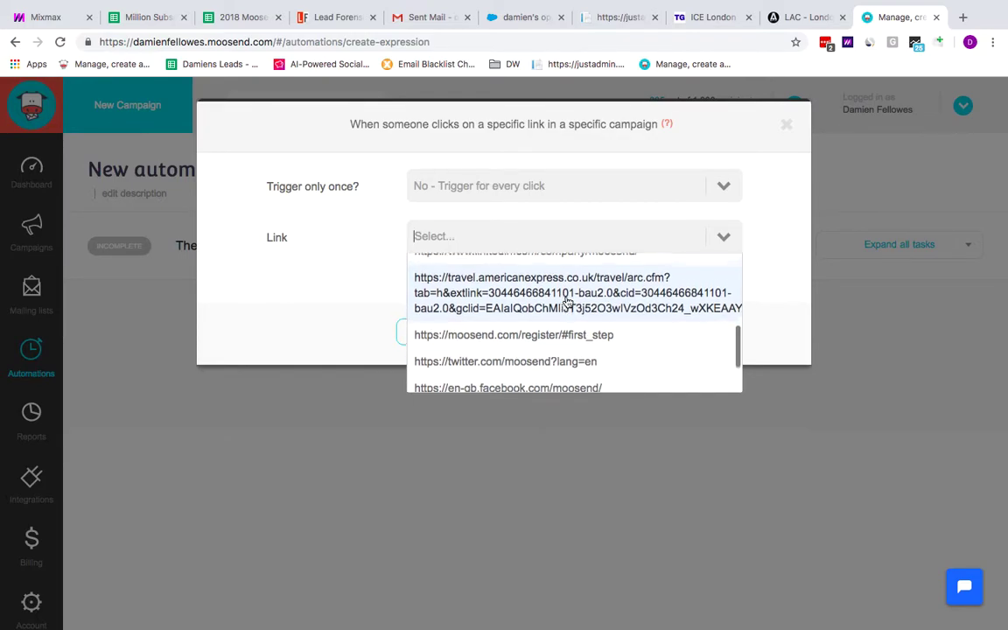
left_click(491, 296)
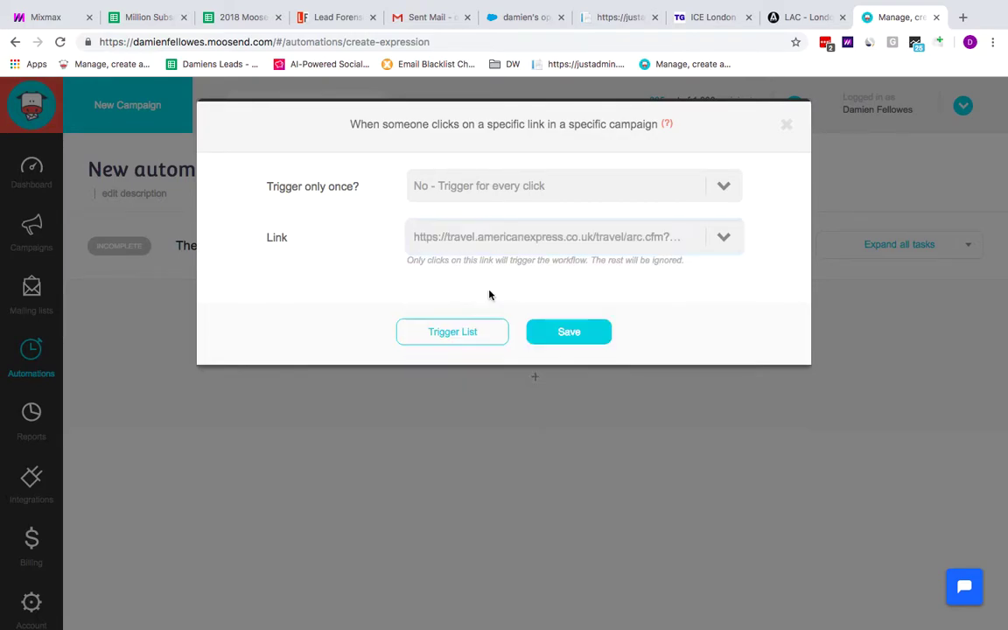
left_click(562, 332)
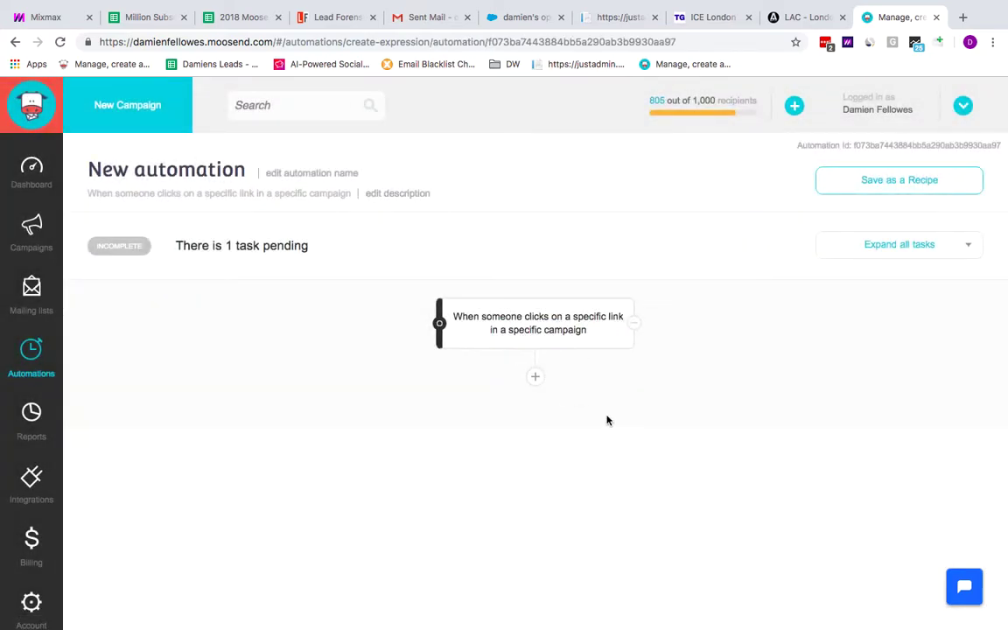
Step: Add a "Wait a specific time interval" step of 10 minutes below the trigger
left_click(536, 379)
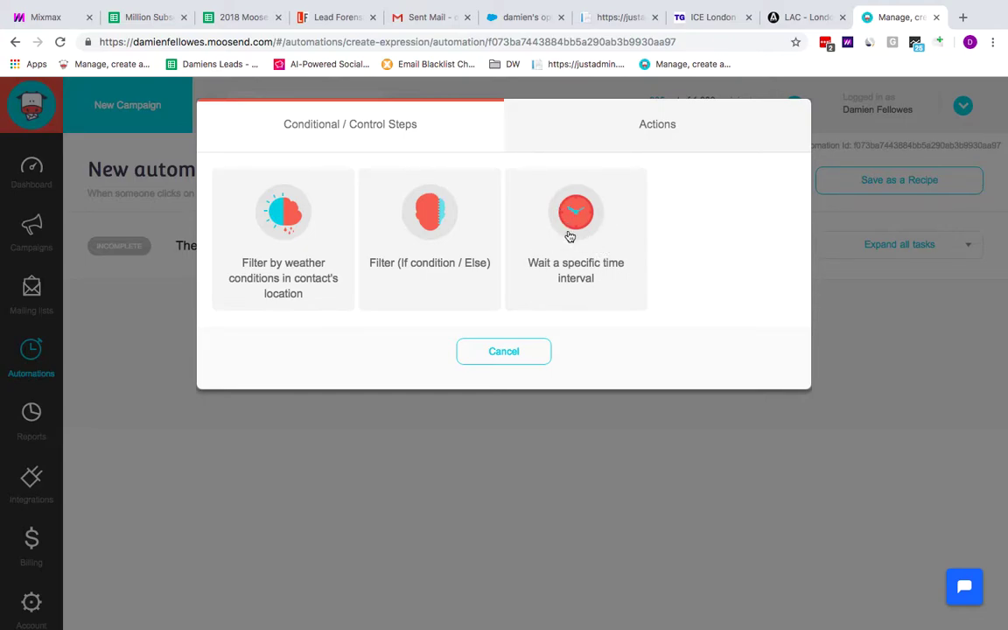
left_click(570, 230)
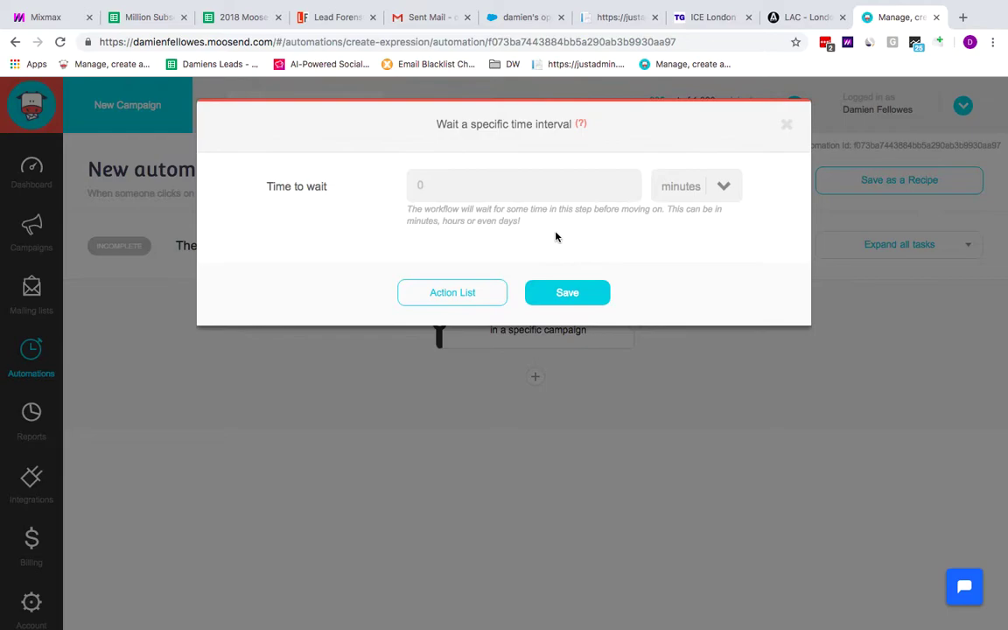
left_click_drag(439, 183, 401, 189)
type("10")
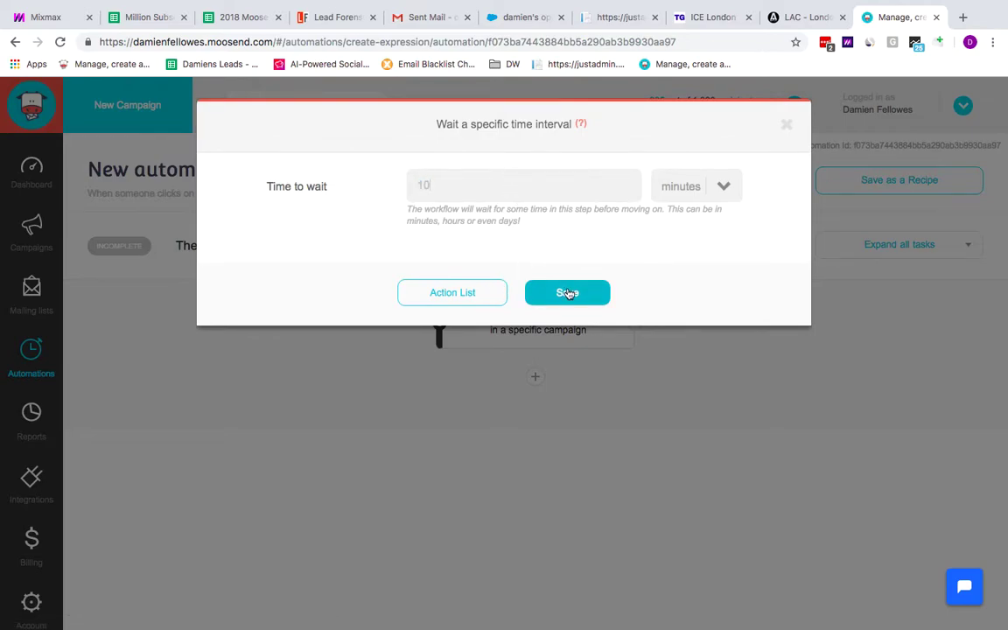
left_click(569, 293)
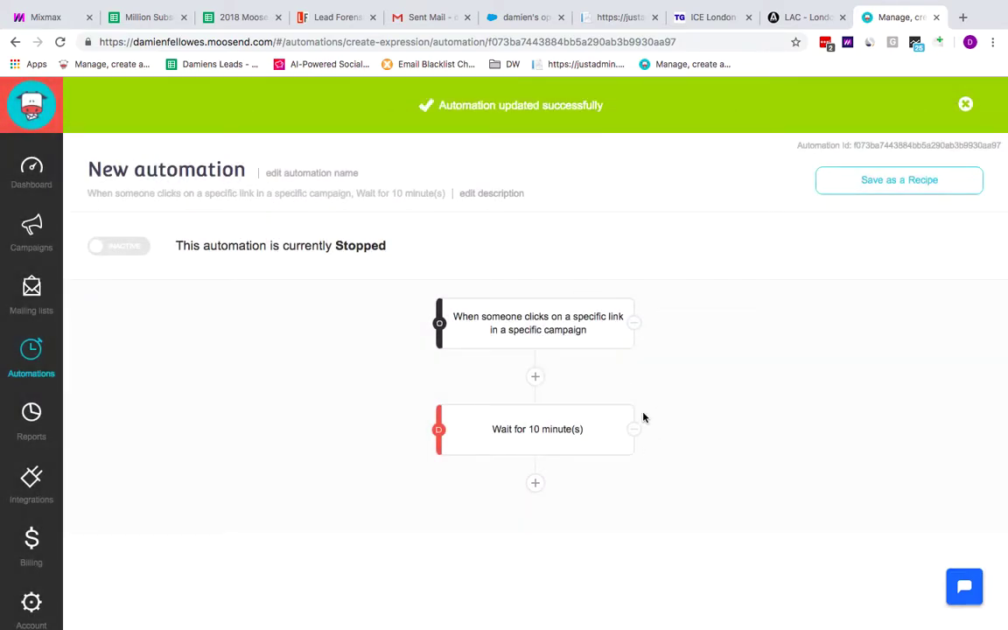
Step: Add a Filter (If condition / Else) step after the wait and apply its filters to any mailing list
left_click(536, 483)
left_click(424, 287)
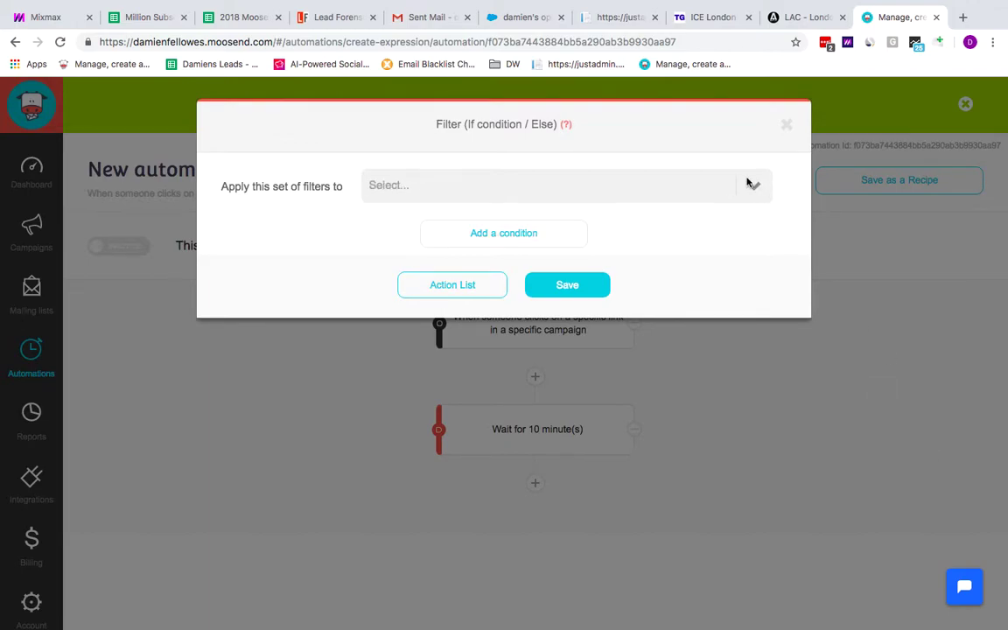
left_click(750, 185)
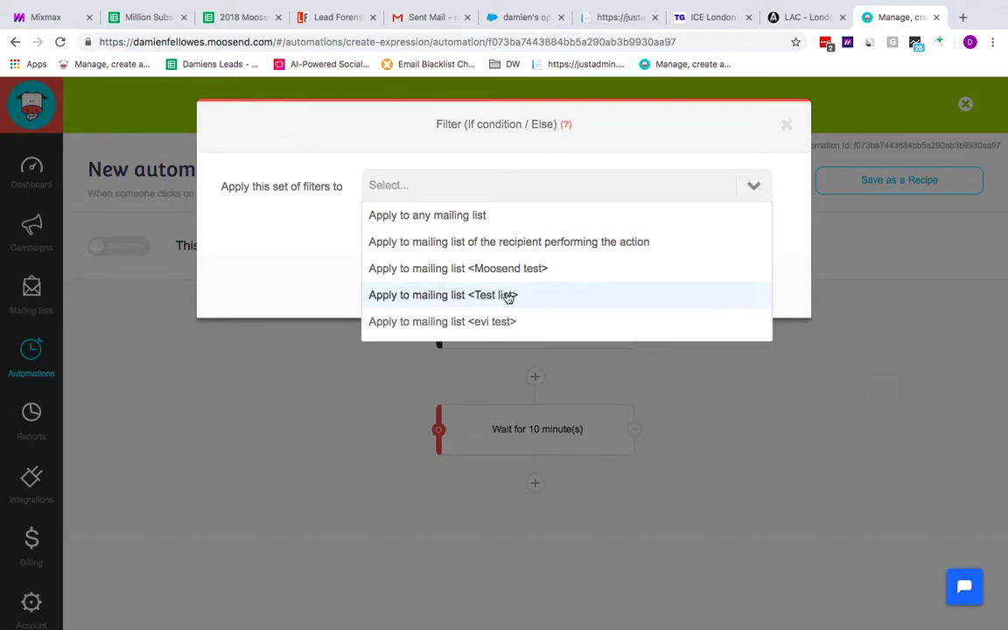
scroll(506, 298, "down", 2)
scroll(504, 300, "up", 2)
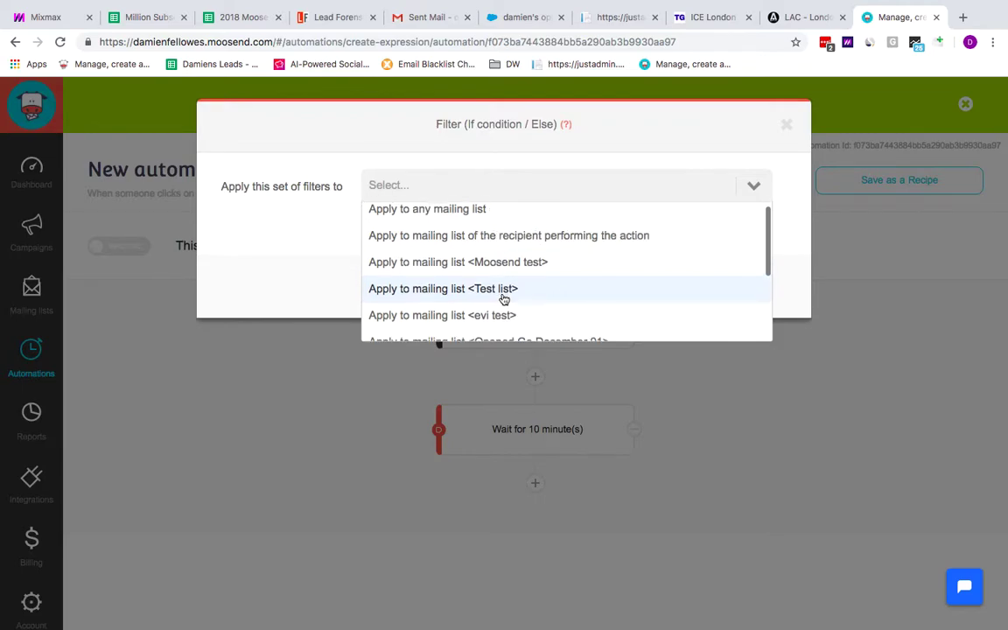
left_click(306, 292)
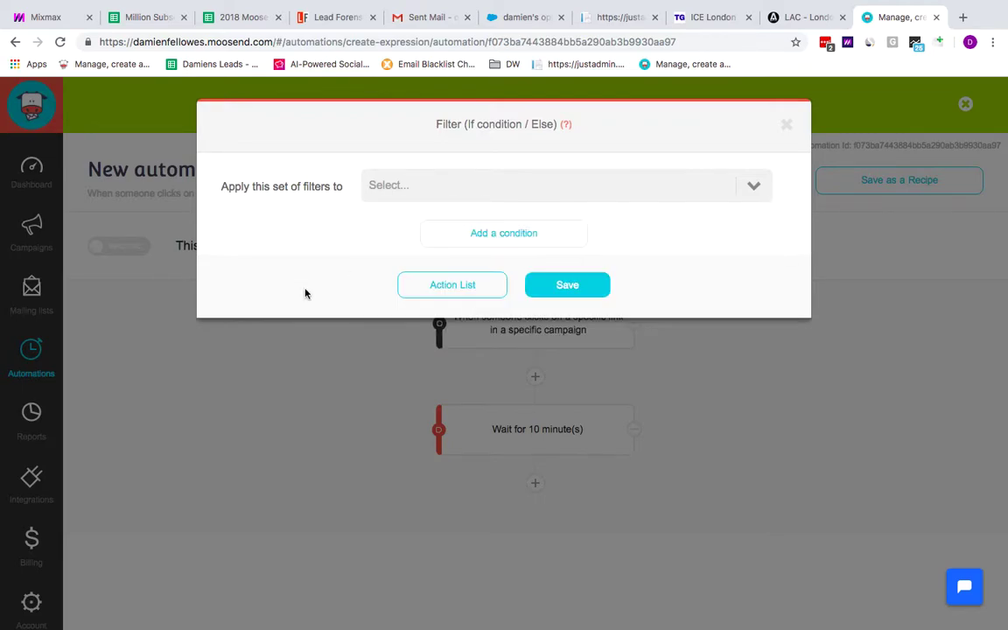
left_click(752, 186)
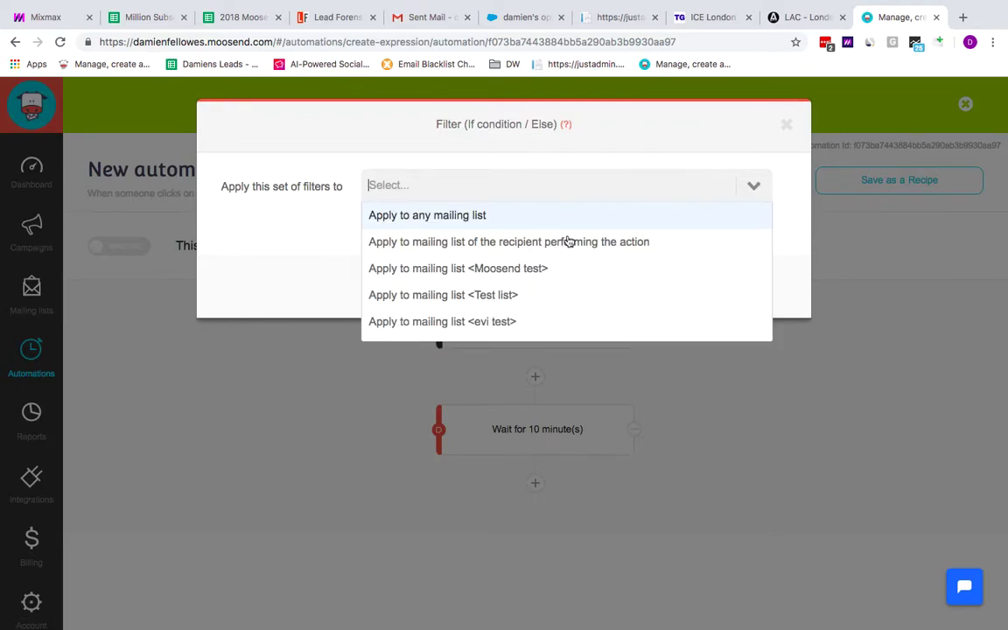
left_click(466, 218)
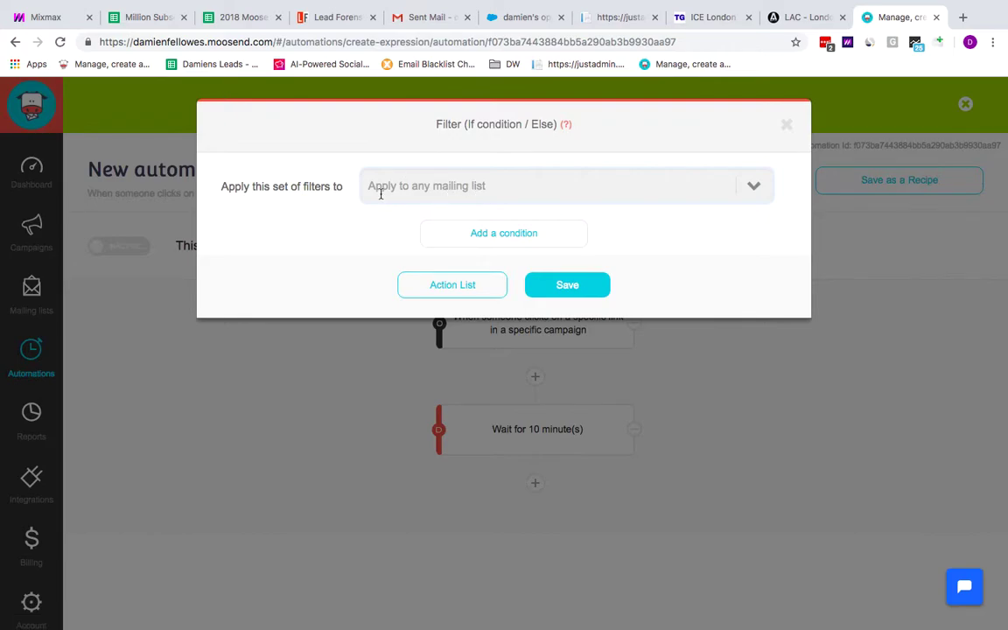
Step: Add the filter condition Link URL is the travel.americanexpress.co.uk link, and save the filter
left_click(494, 235)
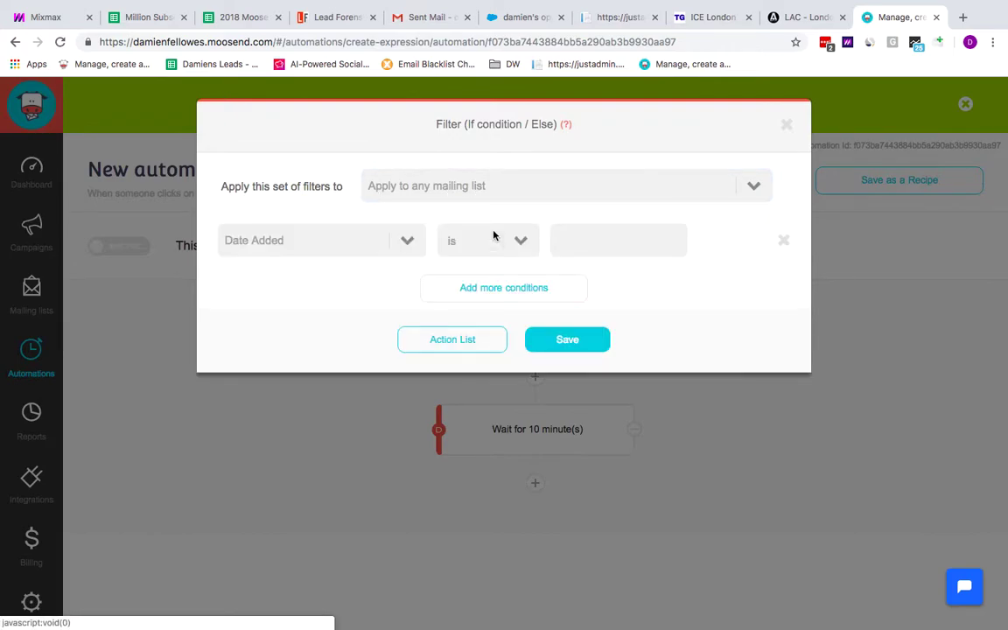
left_click(408, 244)
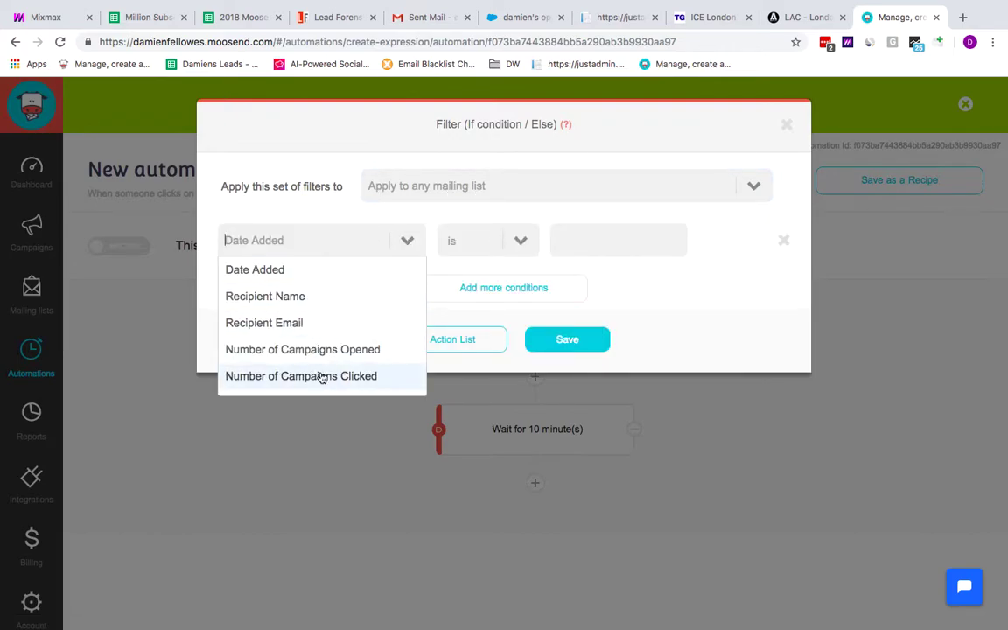
scroll(330, 312, "down", 4)
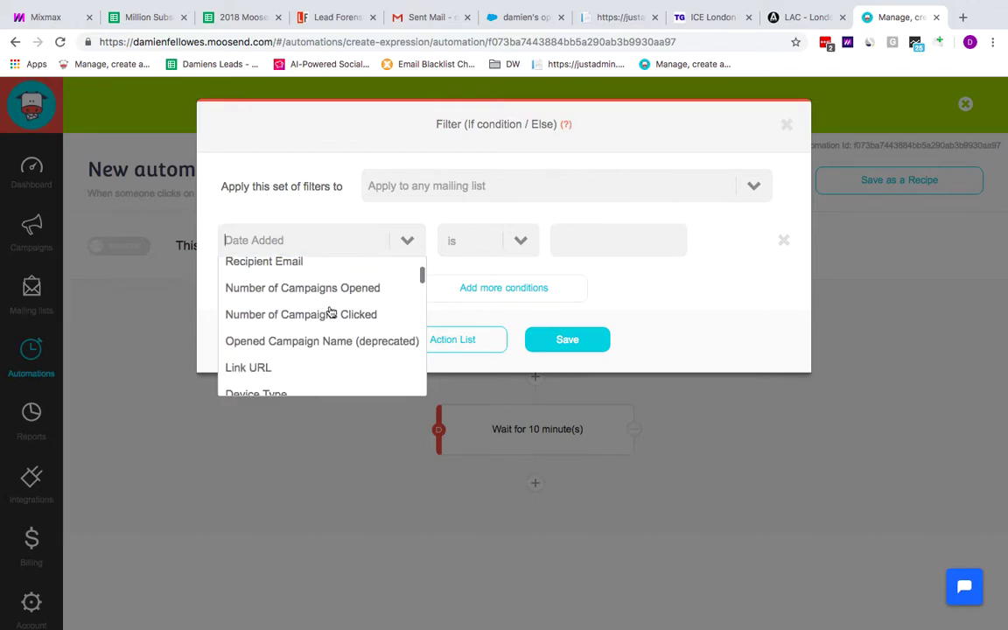
left_click(263, 311)
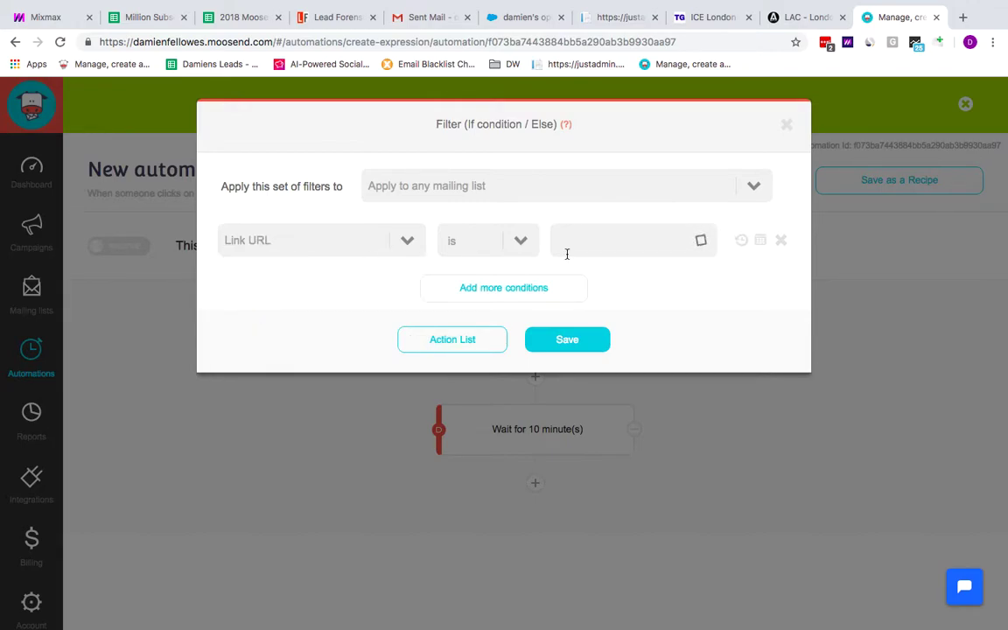
left_click(699, 237)
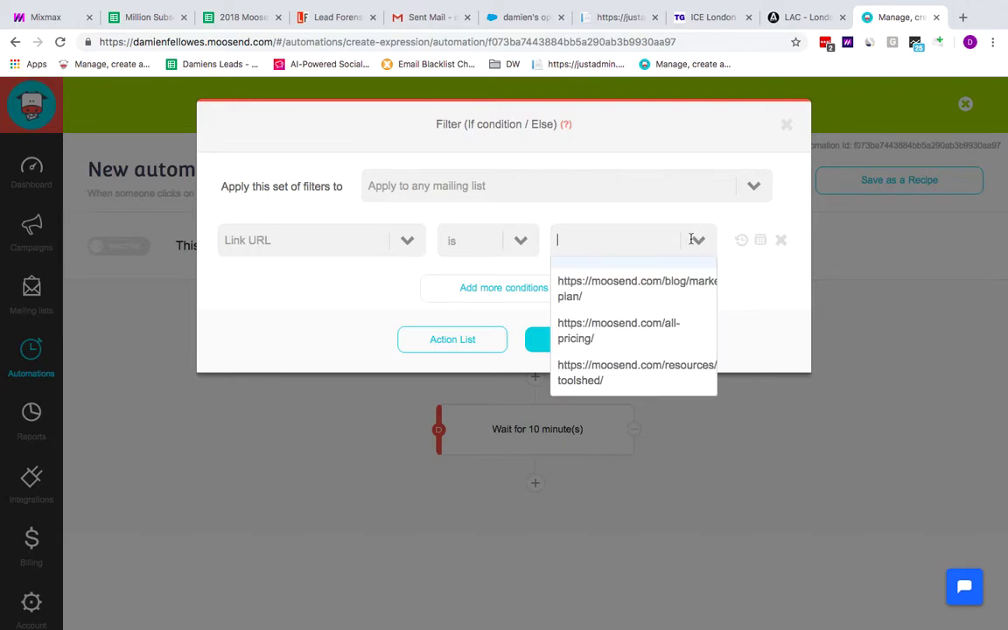
scroll(667, 330, "down", 5)
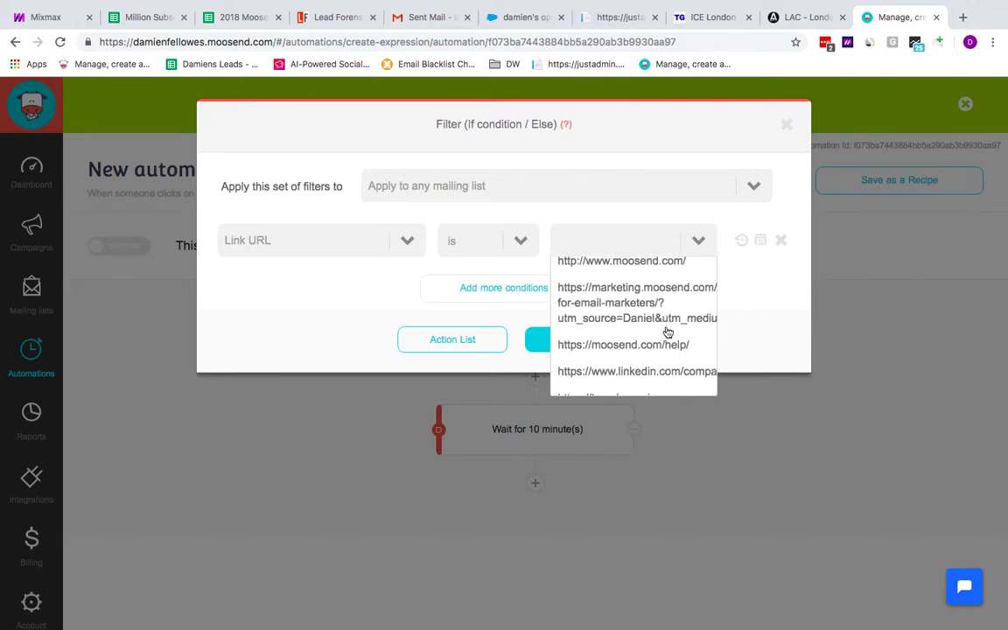
scroll(668, 333, "up", 1)
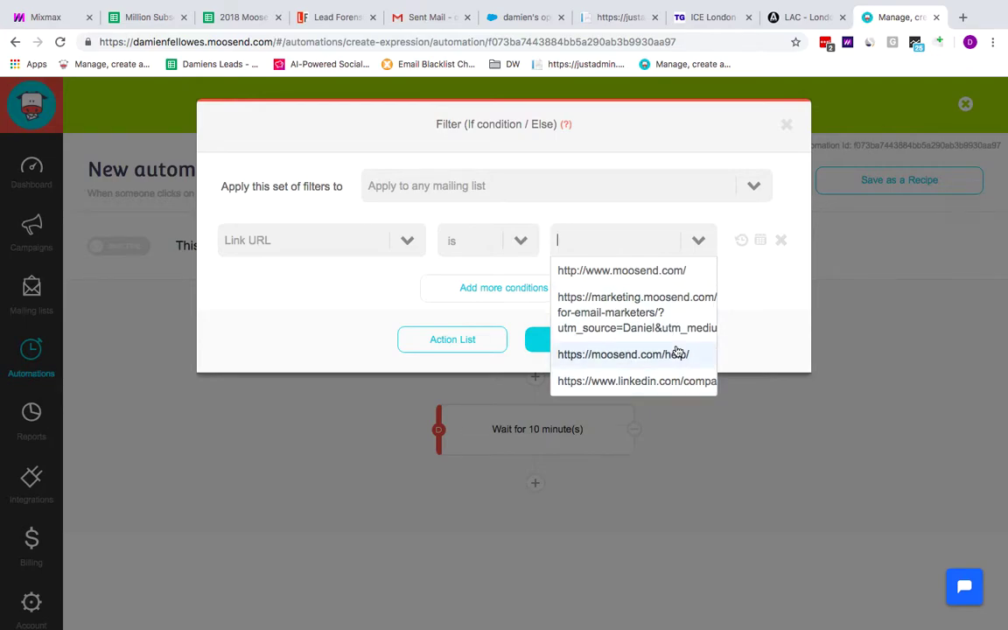
scroll(661, 315, "down", 4)
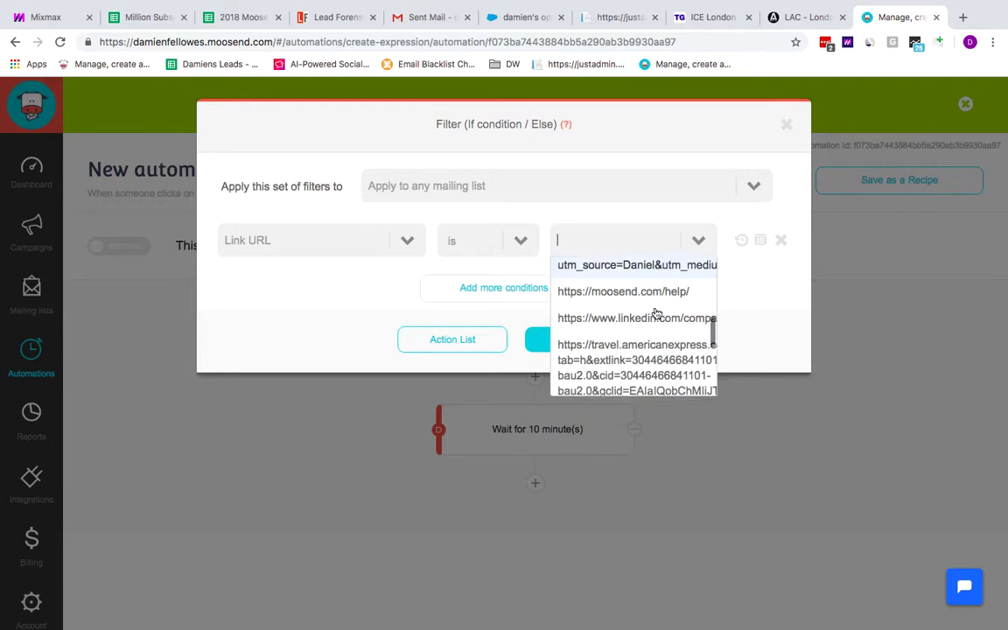
left_click(652, 311)
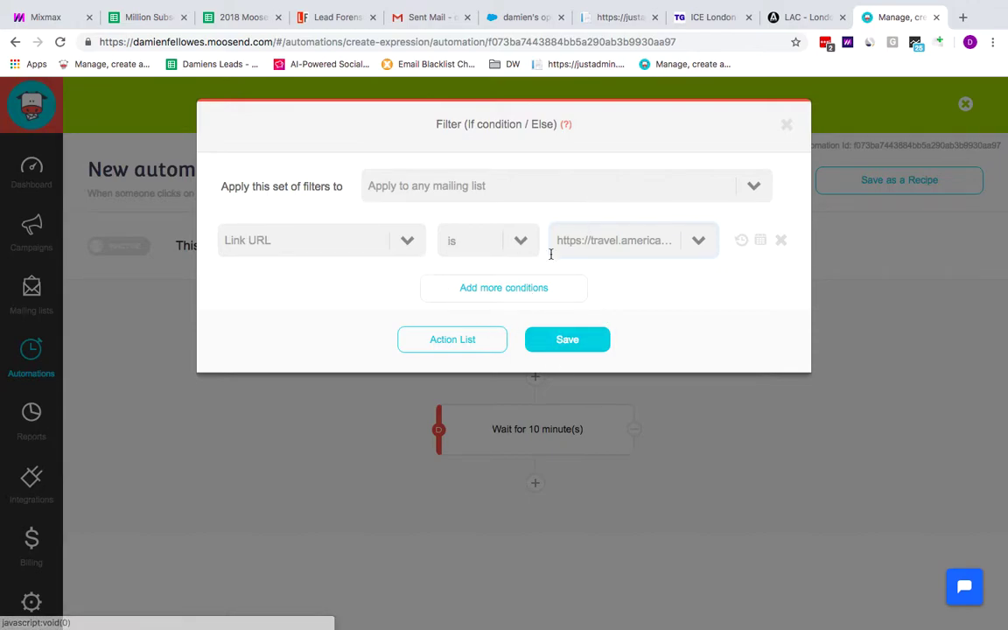
left_click(574, 340)
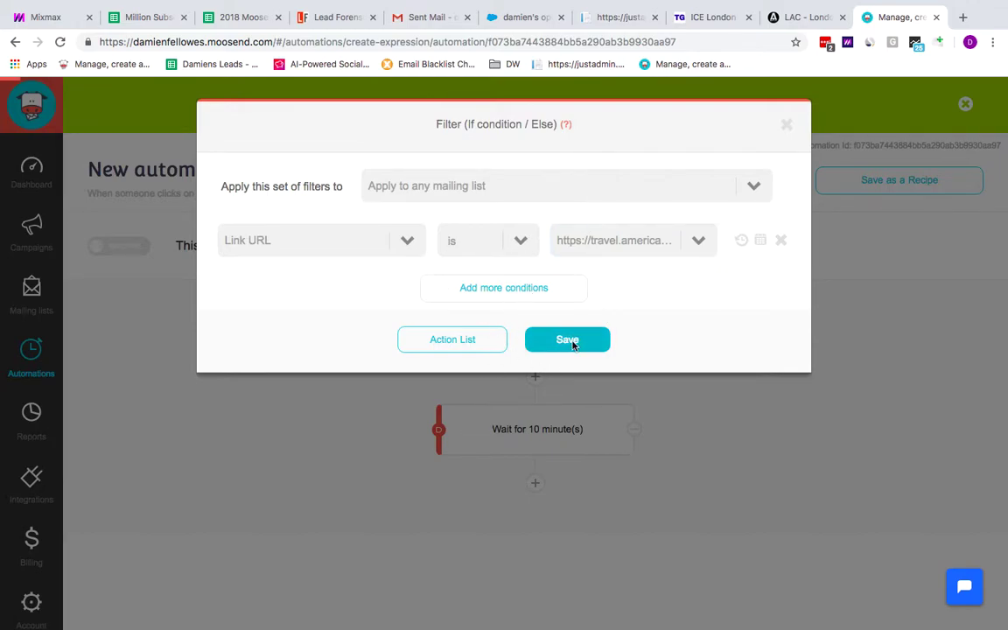
scroll(596, 461, "down", 2)
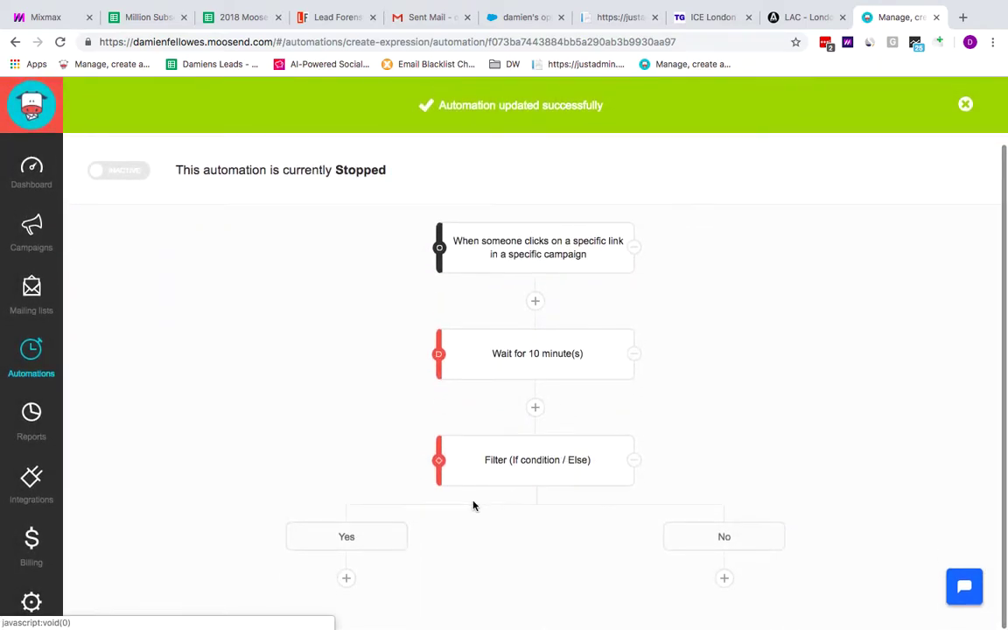
Step: Add a "Wait a specific time interval" step of 10 minutes to the filter's Yes branch
left_click(346, 579)
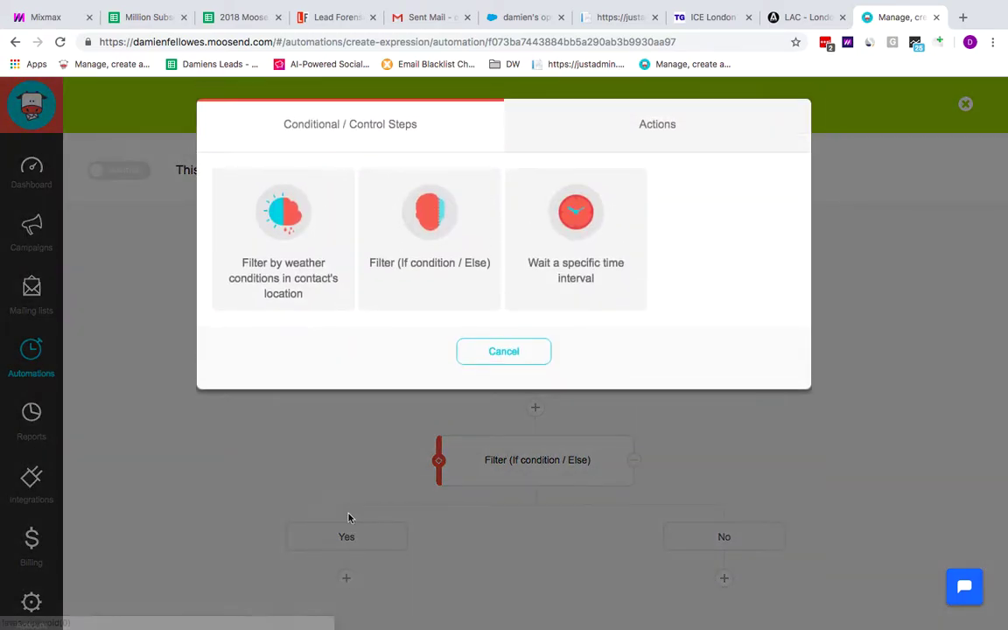
left_click(570, 228)
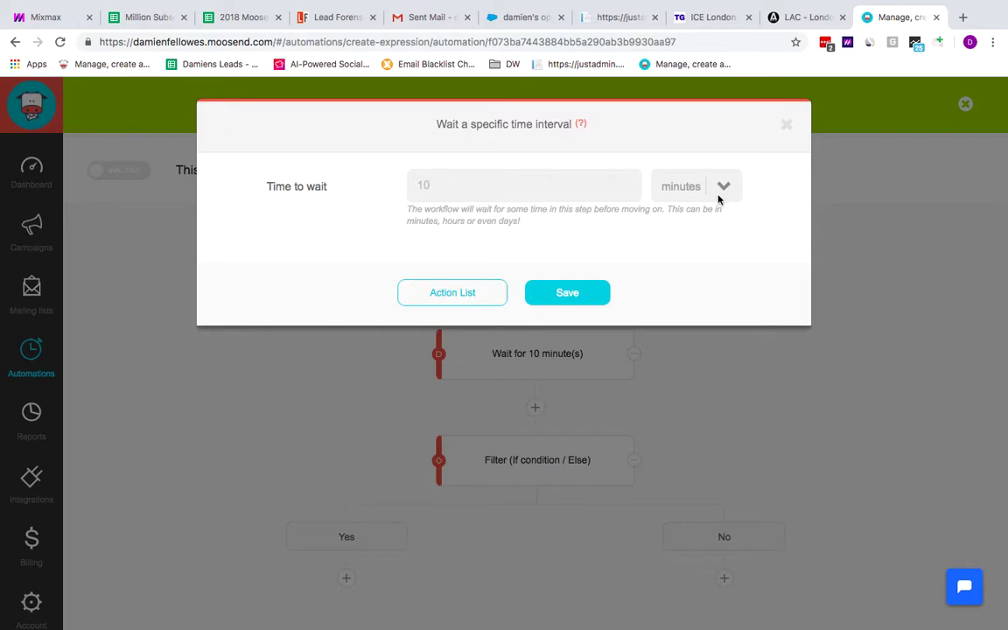
left_click(567, 292)
Step: Add a "Then send email campaign" action after the Yes branch's wait, with subject "Your in AMEX Travel points" and the sender's email address
scroll(583, 387, "down", 3)
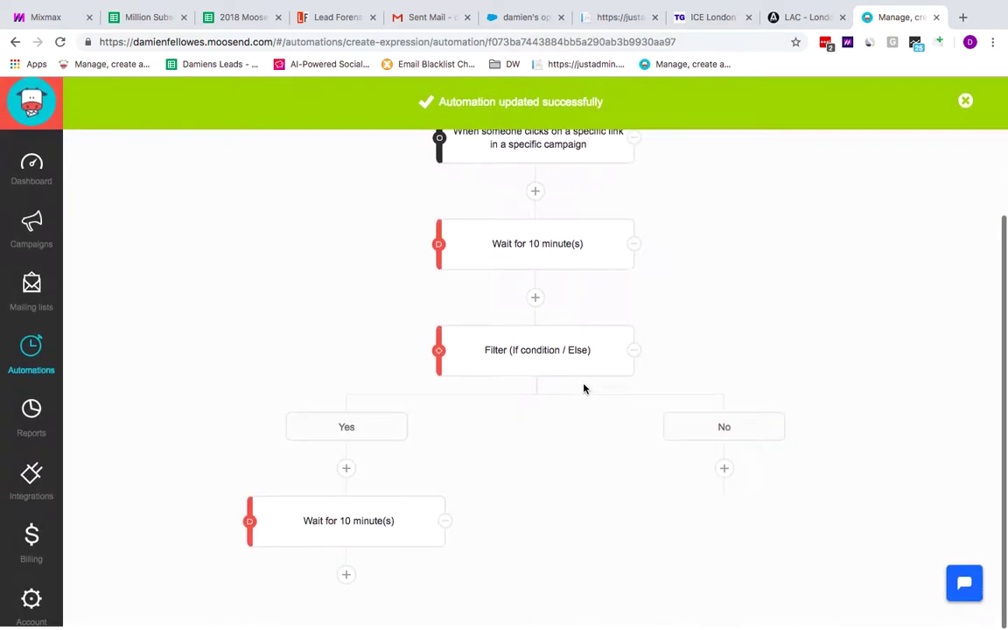
left_click(346, 579)
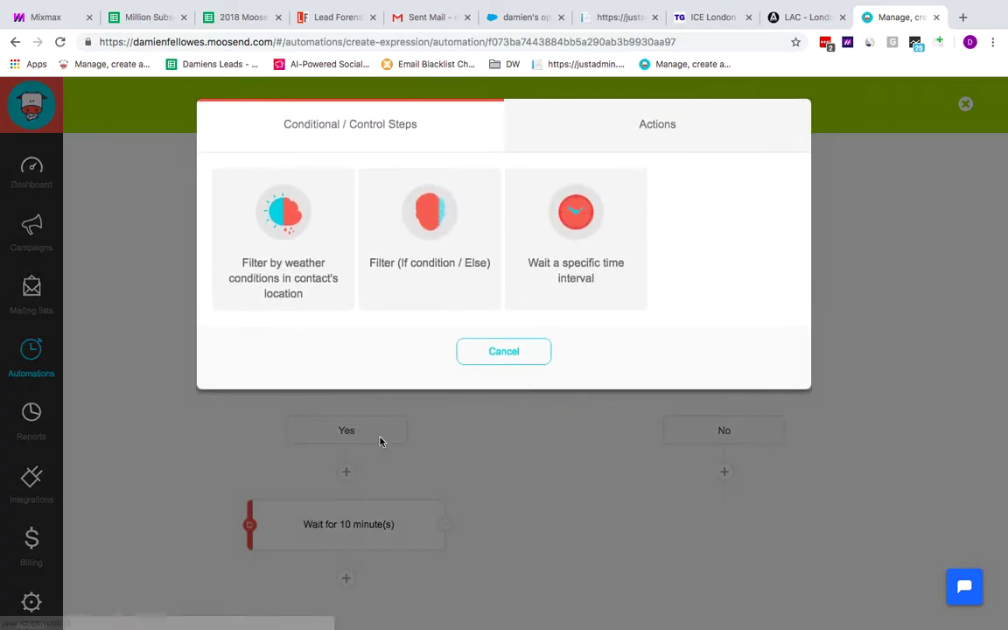
left_click(608, 129)
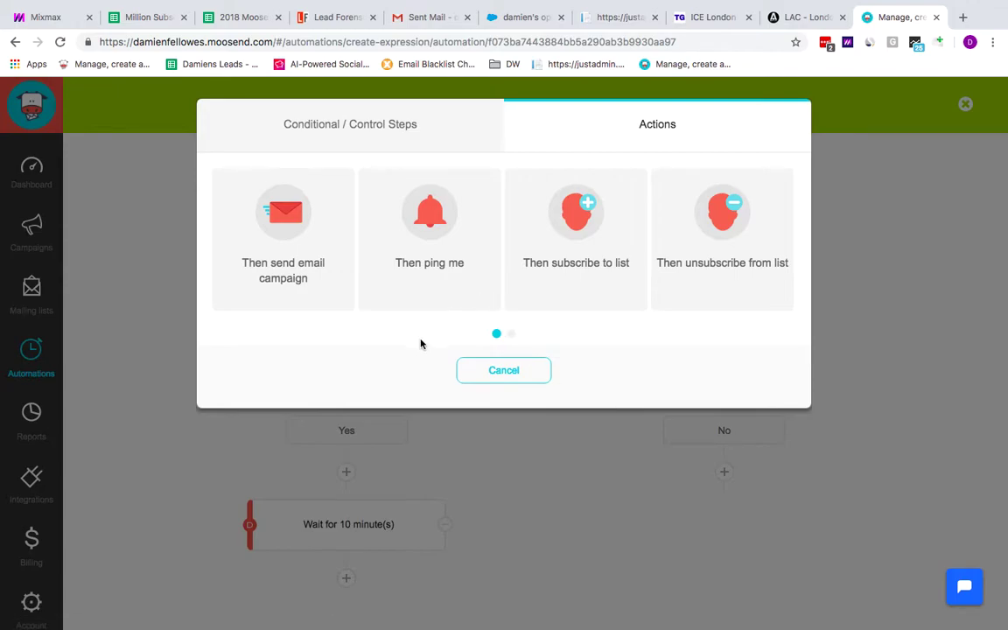
left_click(513, 334)
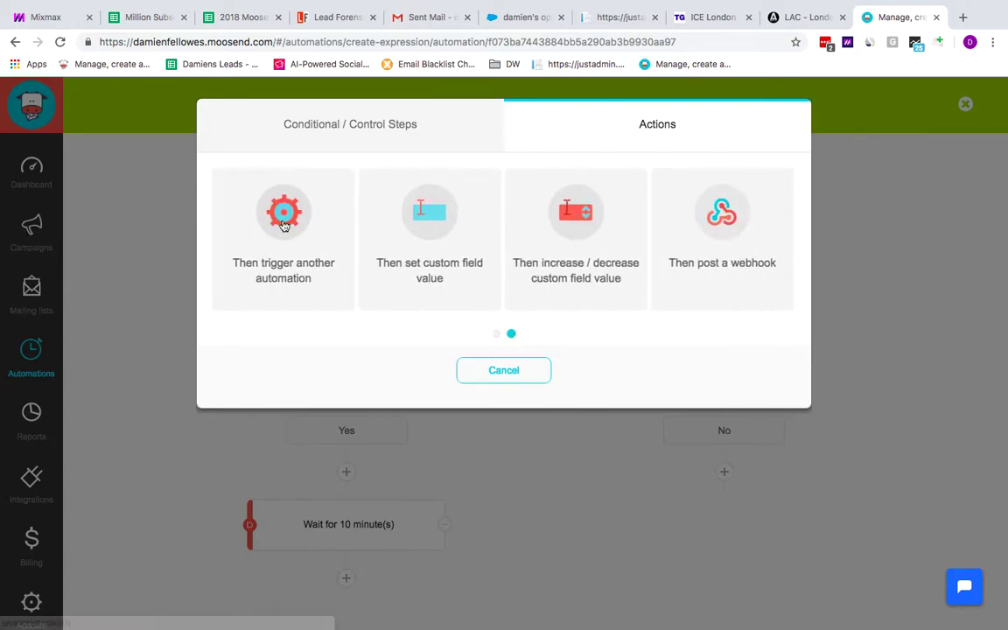
left_click(497, 334)
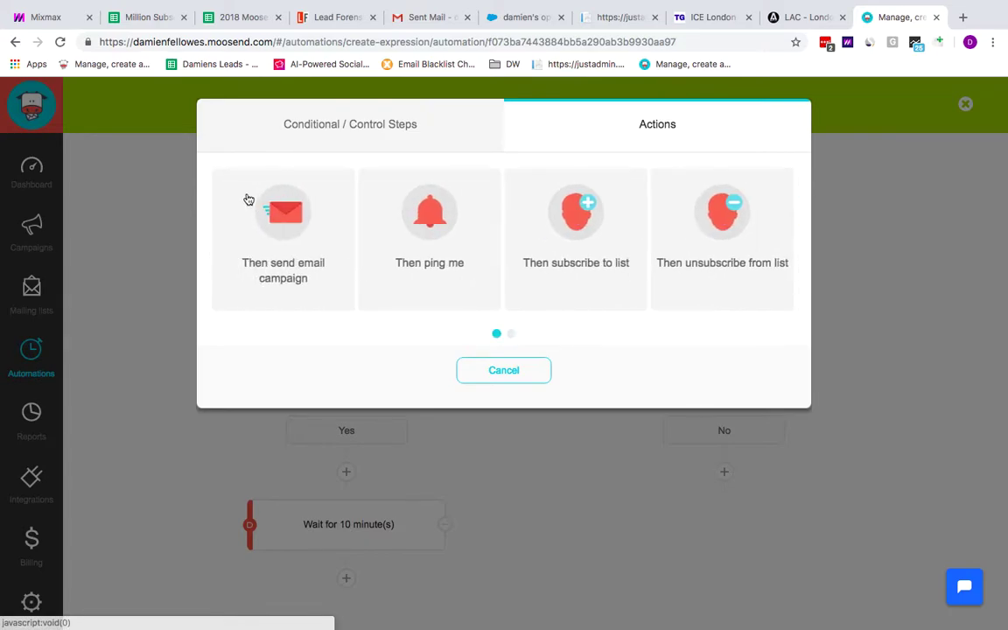
left_click(302, 228)
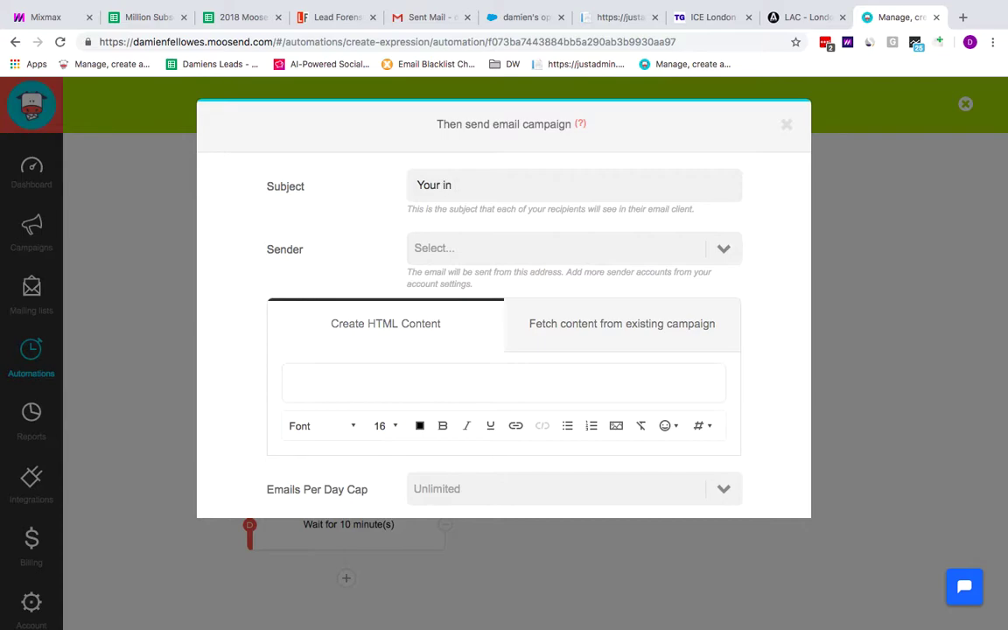
type("AMEX Travel points")
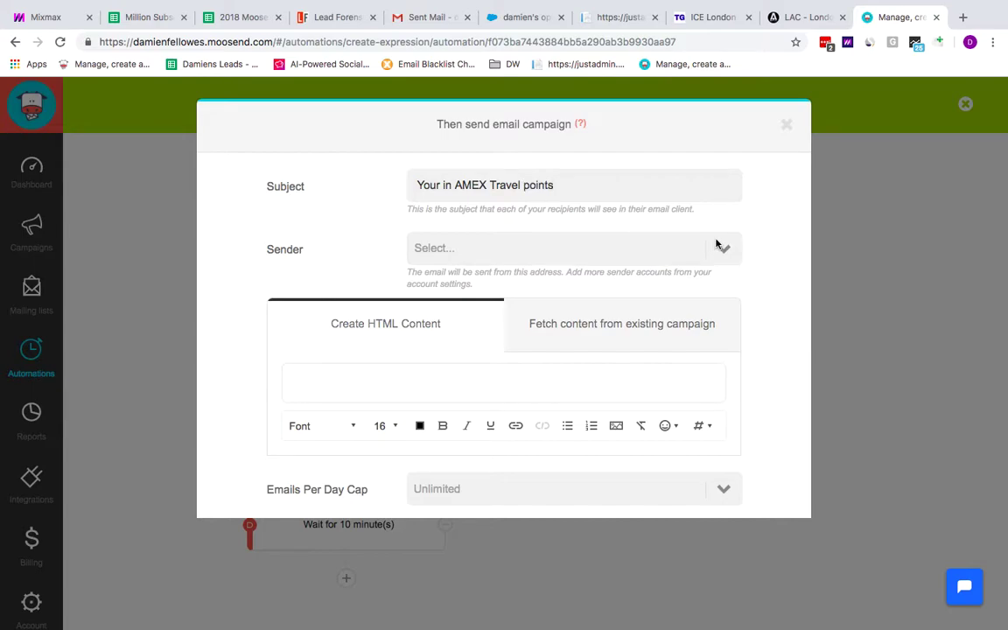
left_click(716, 246)
left_click(572, 272)
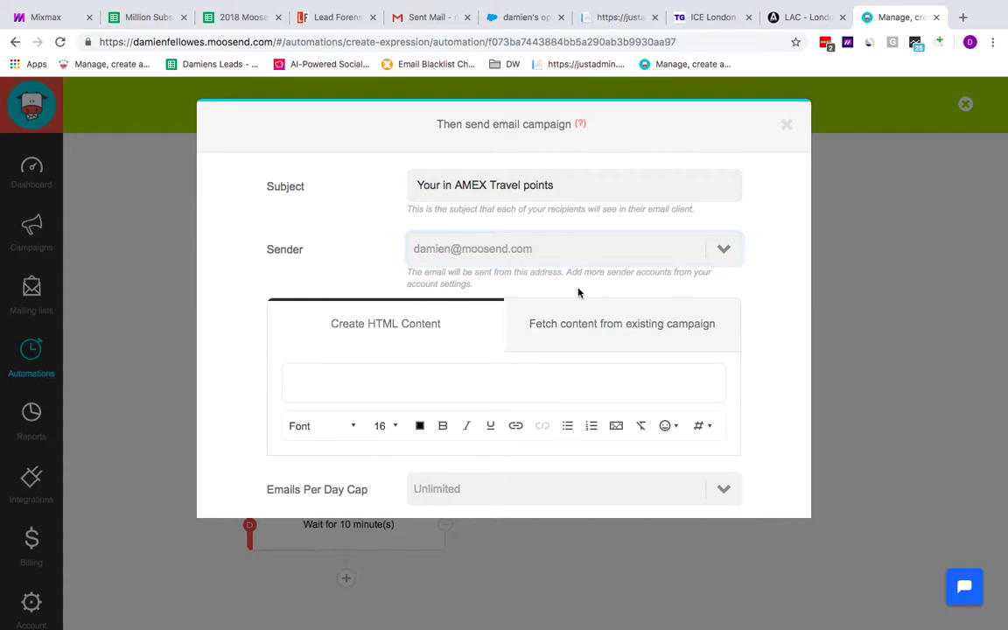
Step: Fetch the email's content from the existing campaign "American Express Travel (07-Dec-2018)" and save the action
left_click(579, 326)
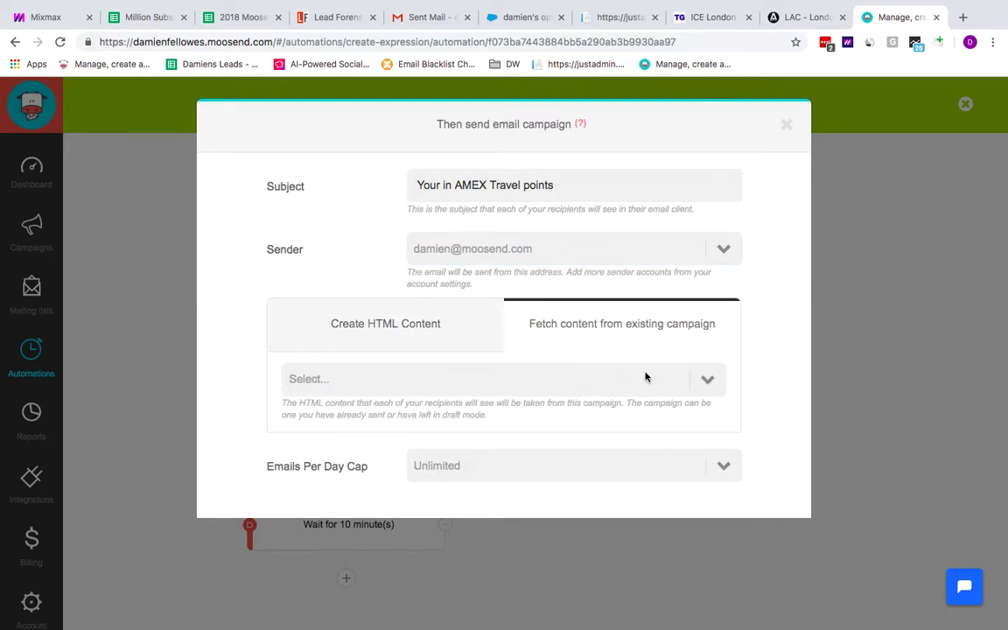
left_click(709, 379)
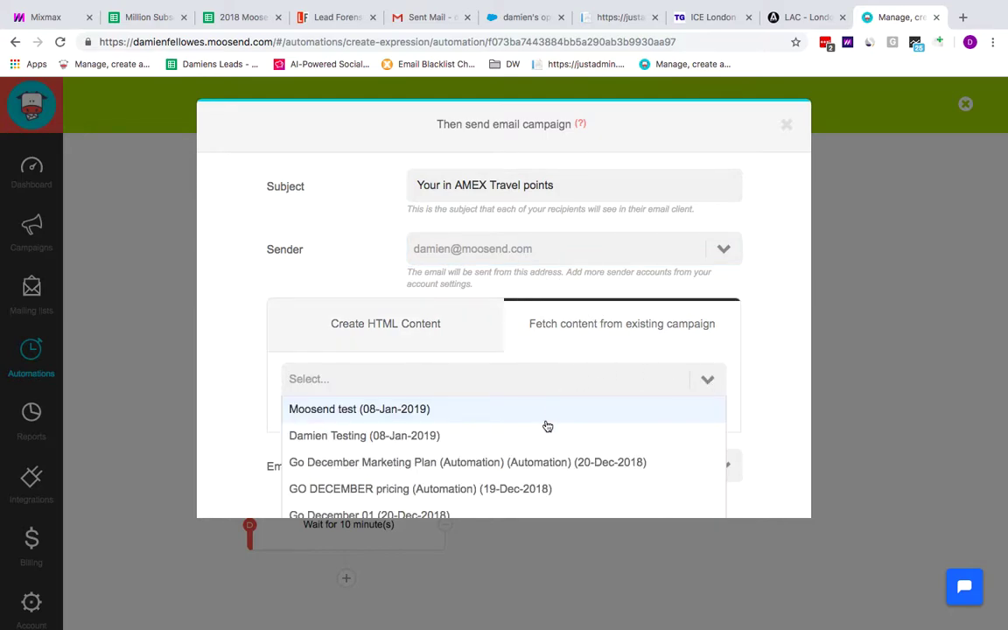
scroll(554, 462, "down", 5)
scroll(554, 462, "down", 6)
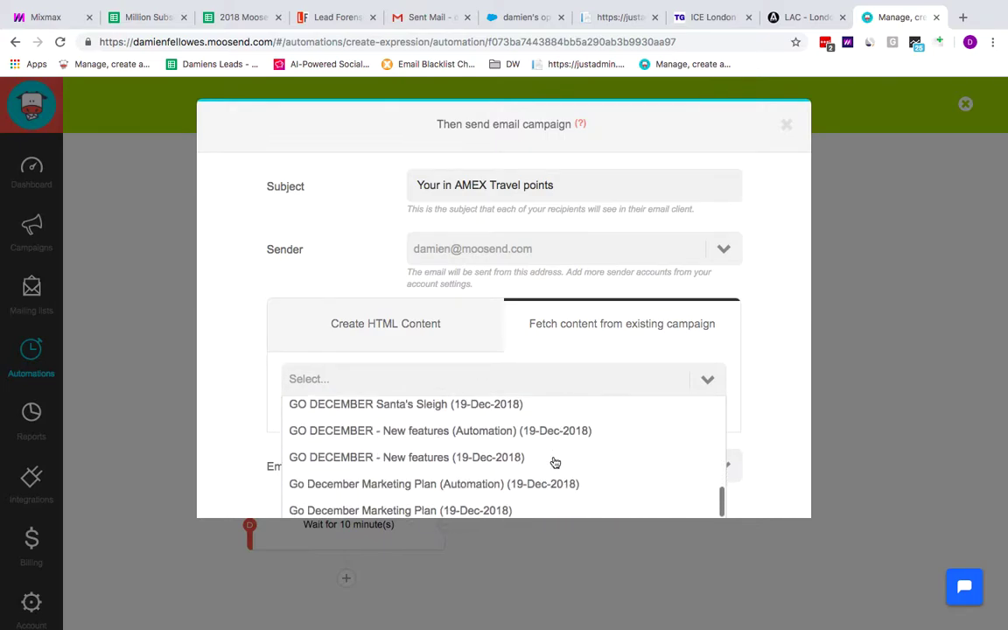
left_click(372, 462)
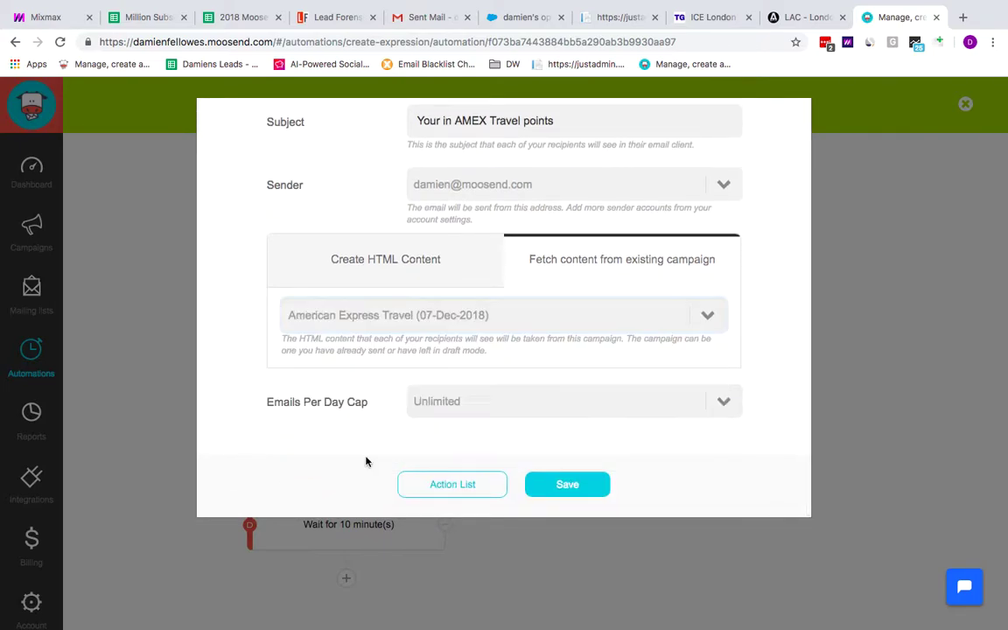
left_click(579, 490)
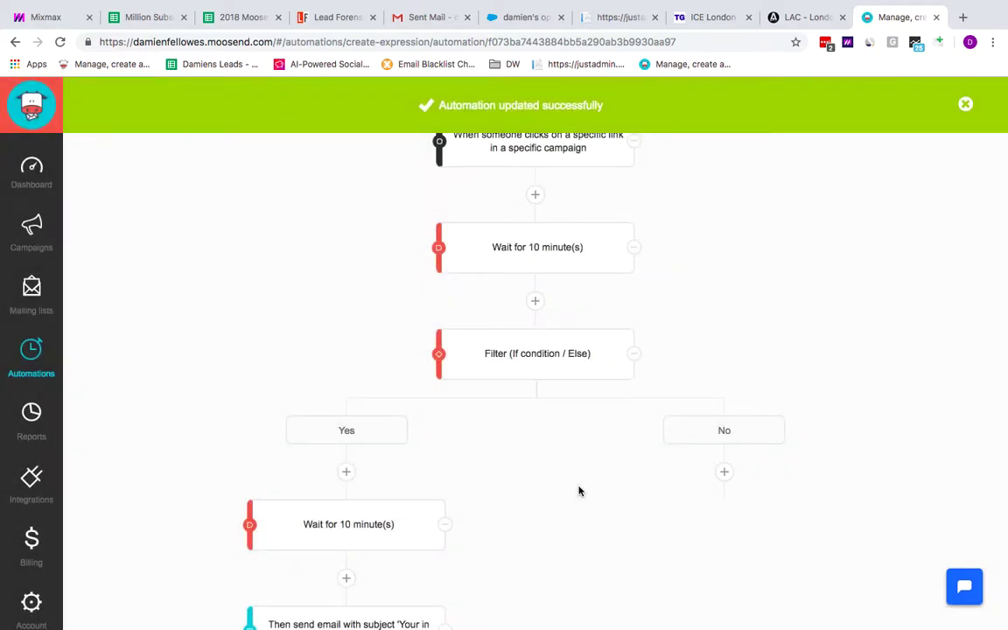
Step: Add a "Then trigger another automation" action to the filter's No branch
scroll(403, 523, "down", 2)
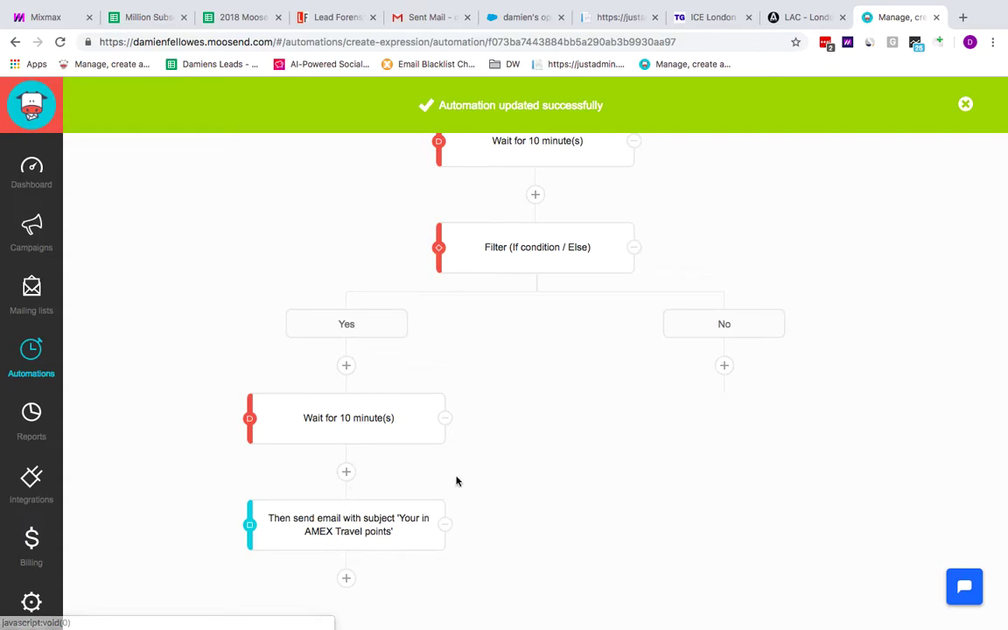
scroll(510, 479, "up", 1)
scroll(510, 479, "down", 1)
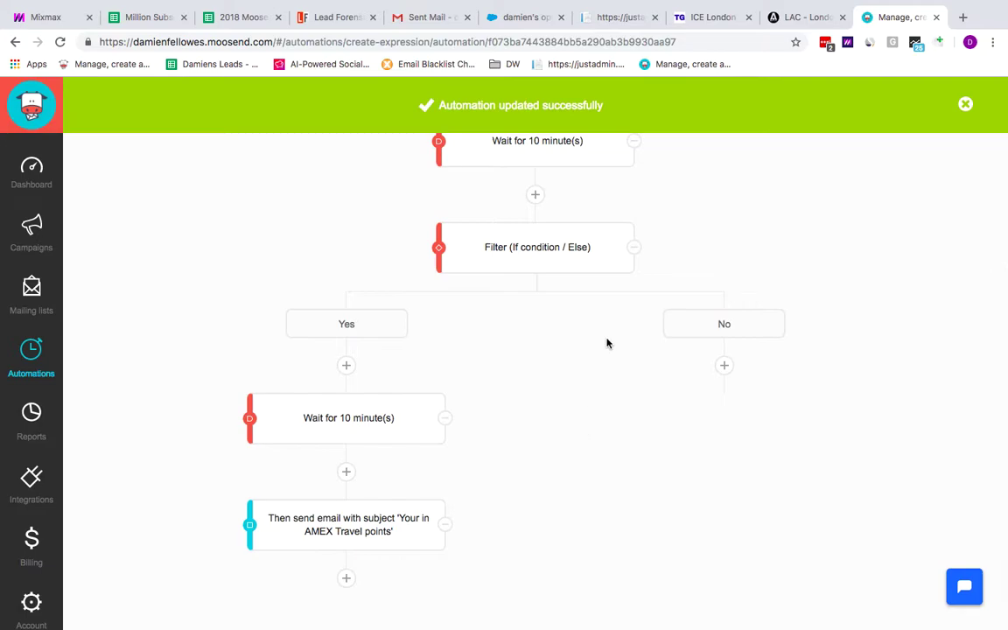
left_click(724, 367)
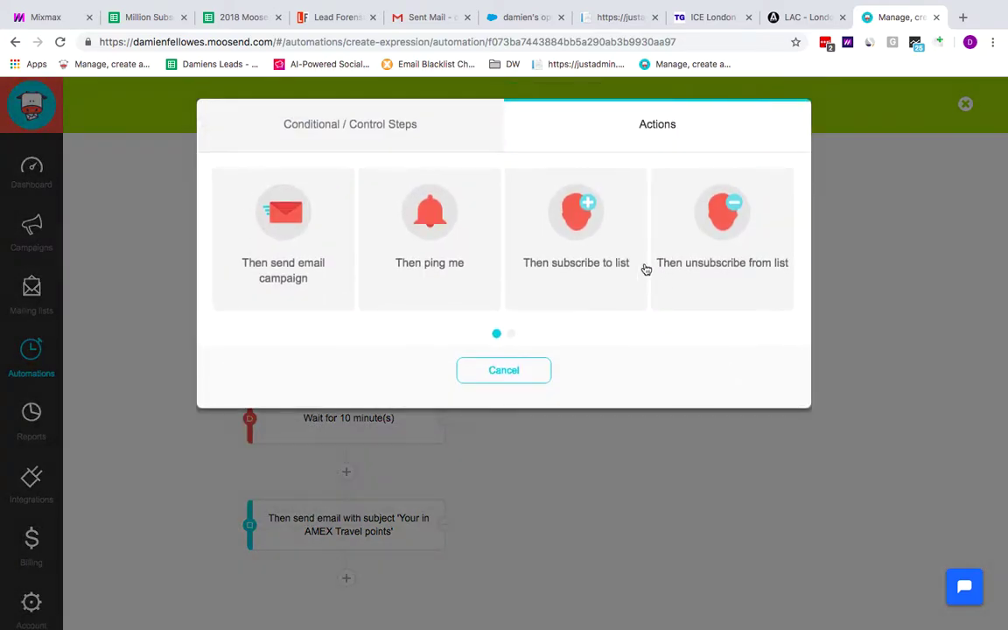
left_click(343, 122)
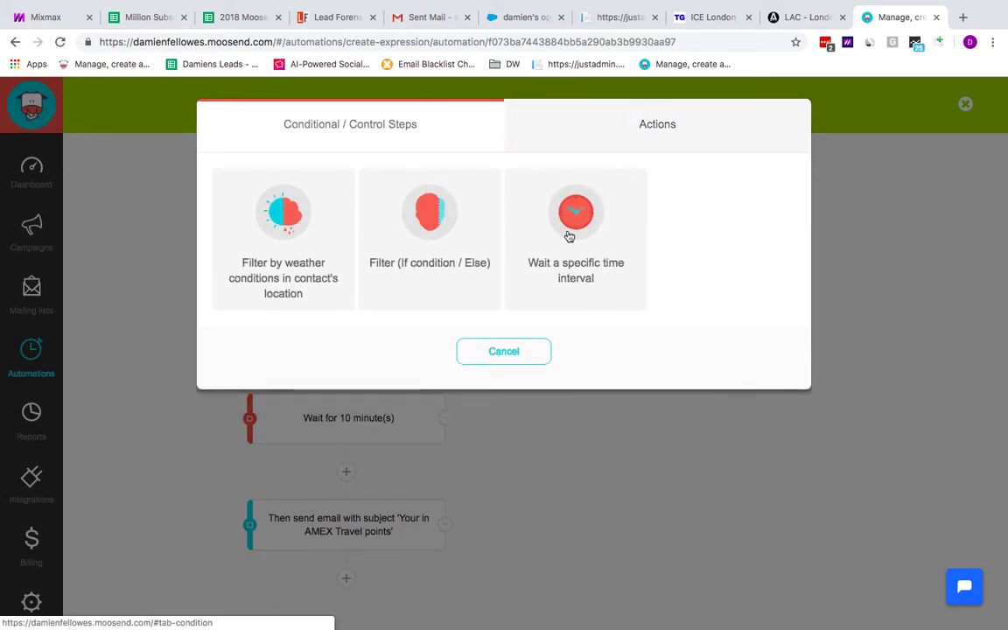
left_click(651, 127)
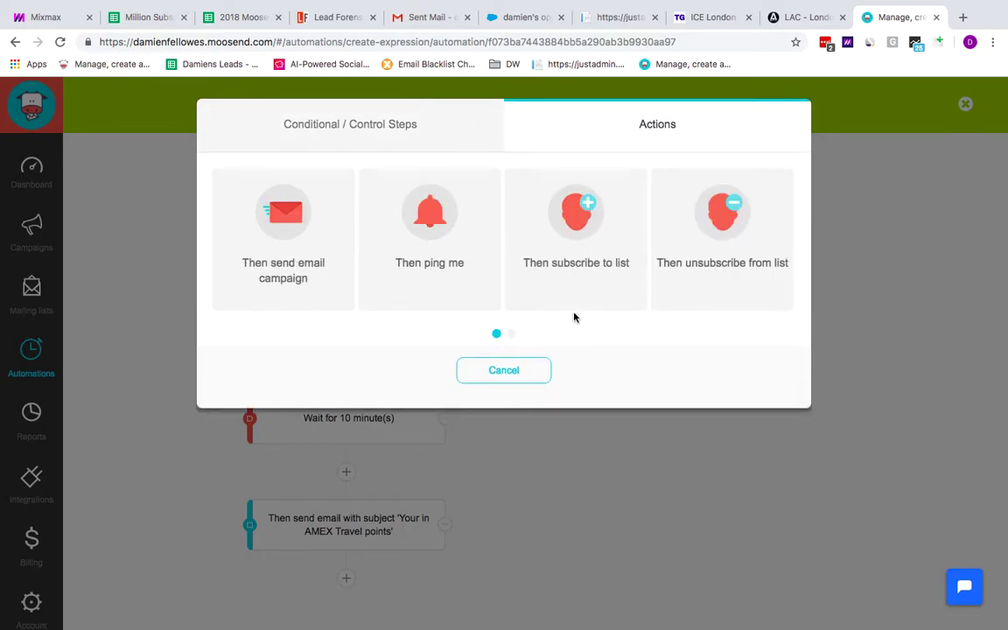
left_click(512, 334)
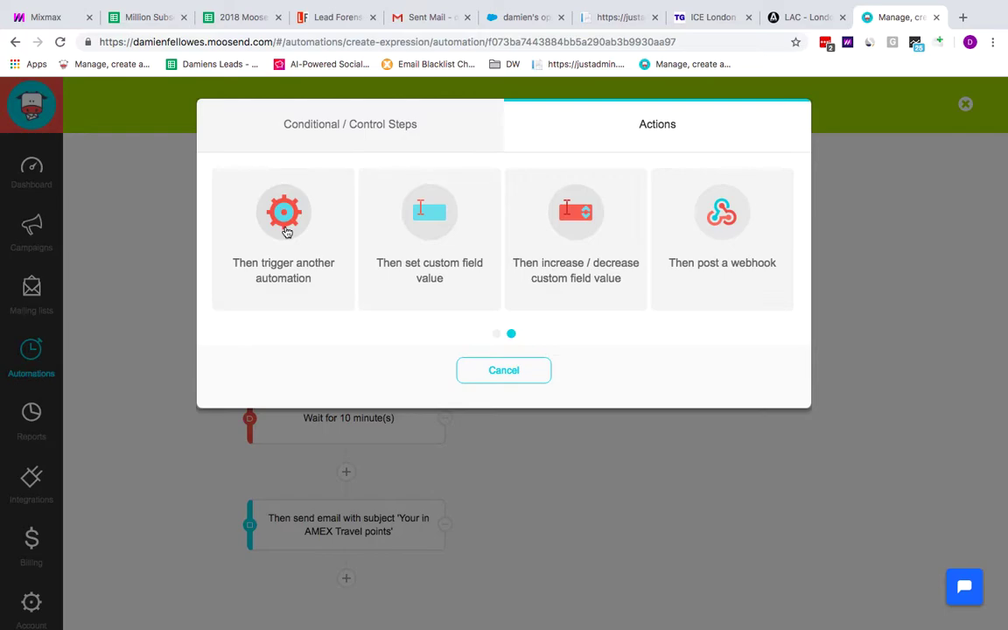
left_click(286, 231)
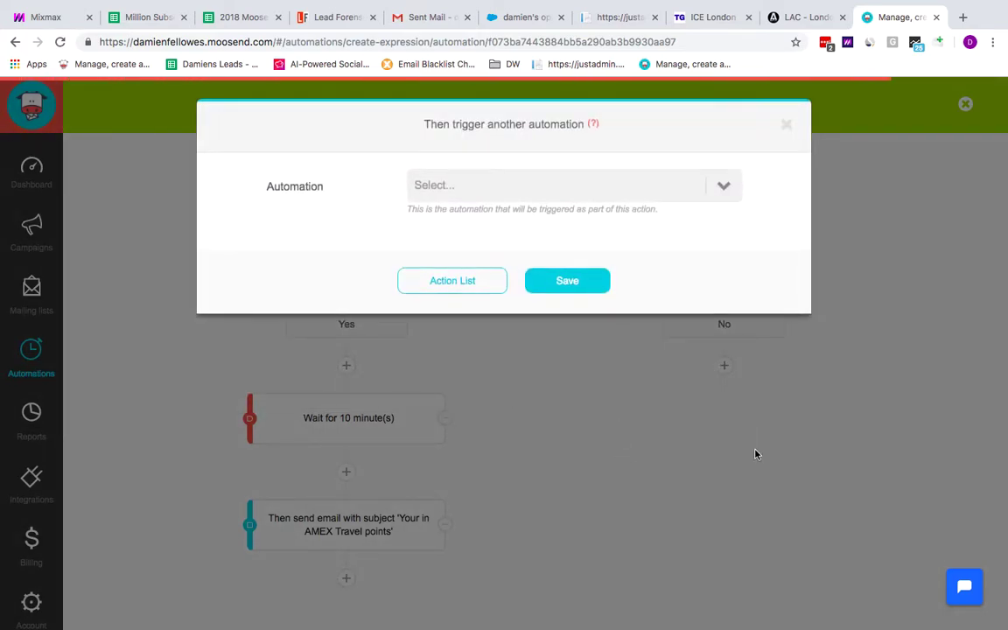
Step: Choose GO DECEMBER 03 as the automation to trigger, and save the action
left_click(732, 195)
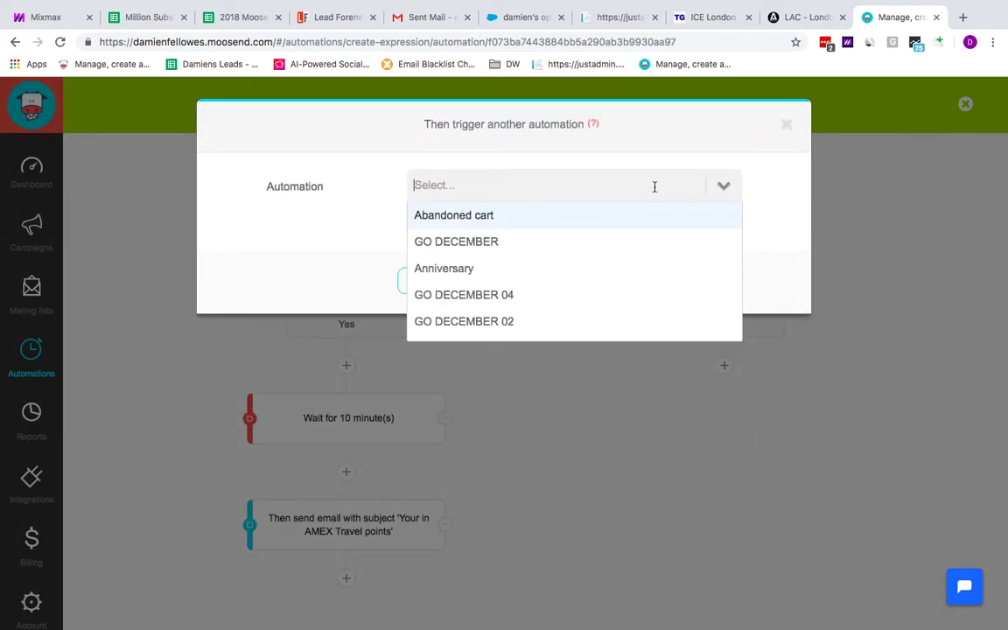
scroll(517, 284, "down", 3)
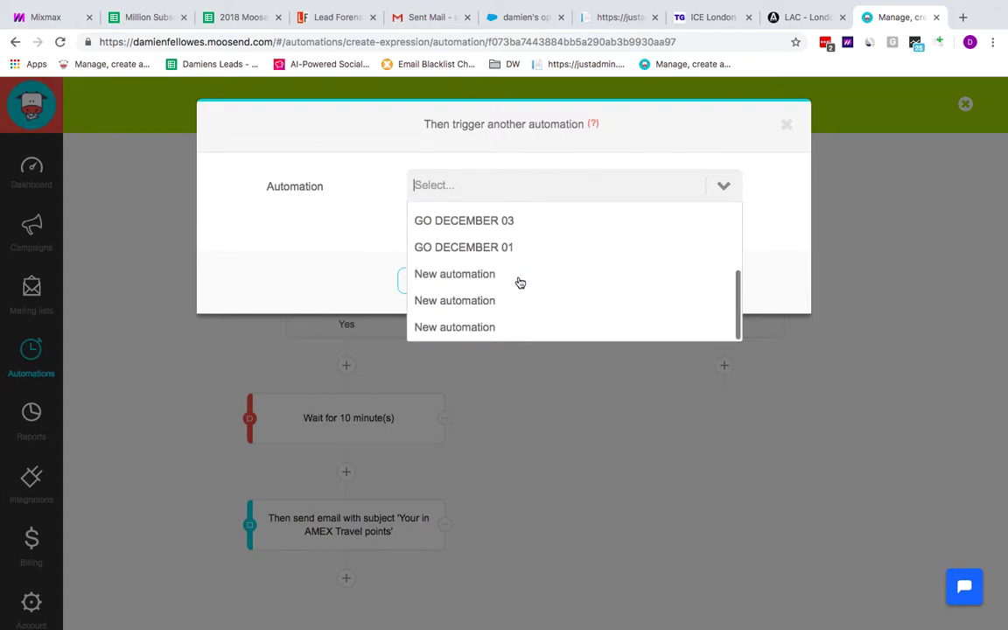
scroll(518, 281, "up", 1)
left_click(476, 241)
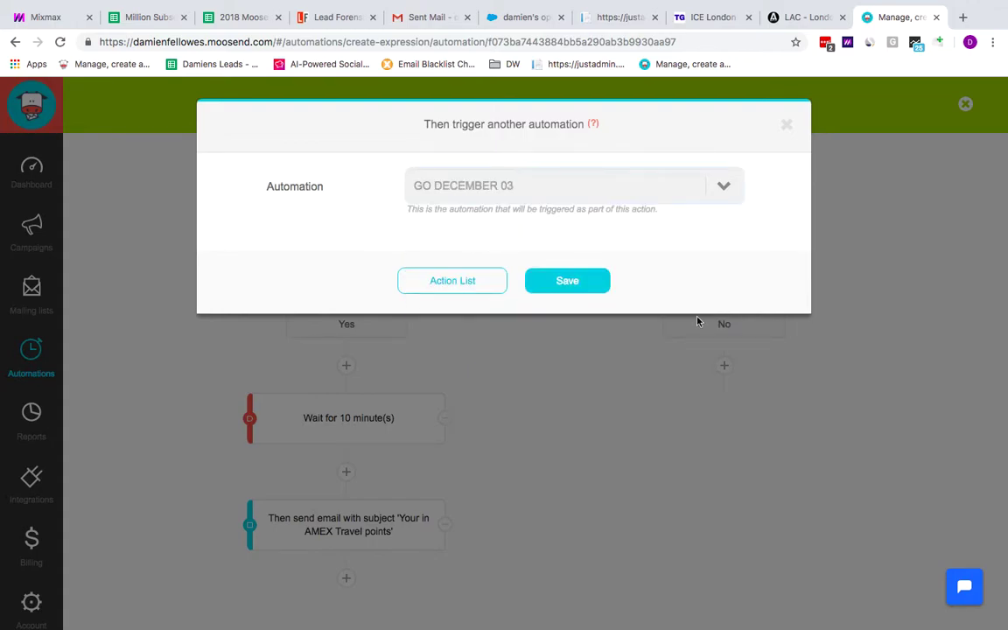
left_click(588, 286)
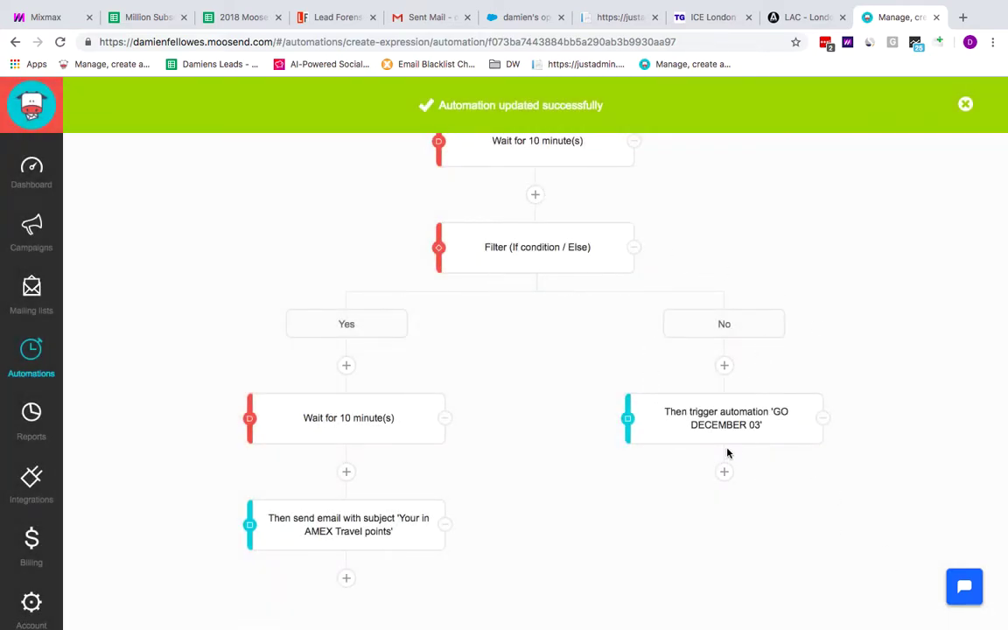
Step: Review the whole workflow, from the link-click trigger through the wait and filter to the Yes and No branches
scroll(817, 490, "up", 2)
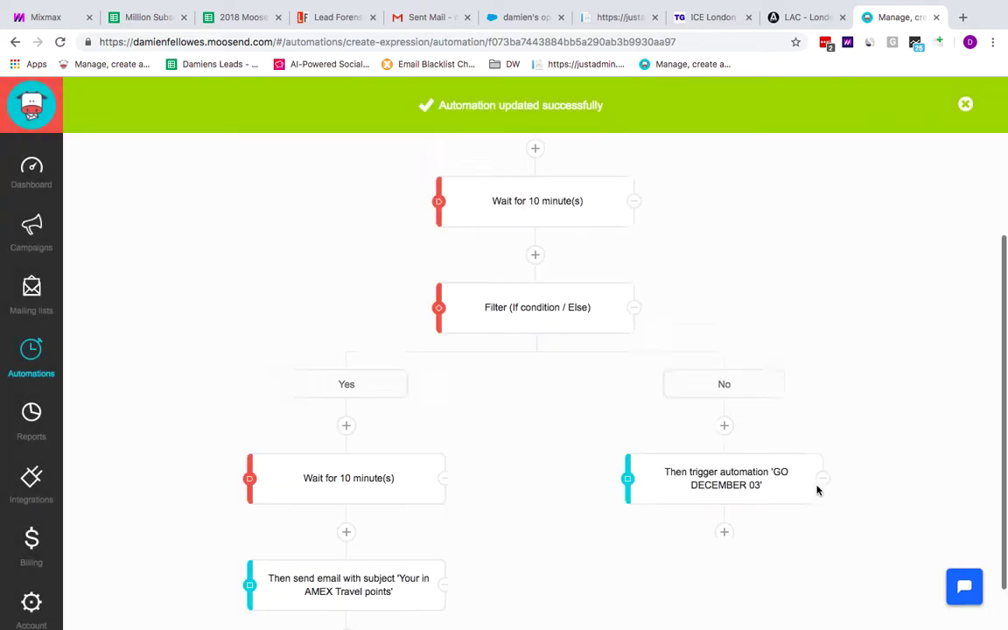
scroll(817, 490, "up", 3)
scroll(818, 490, "down", 4)
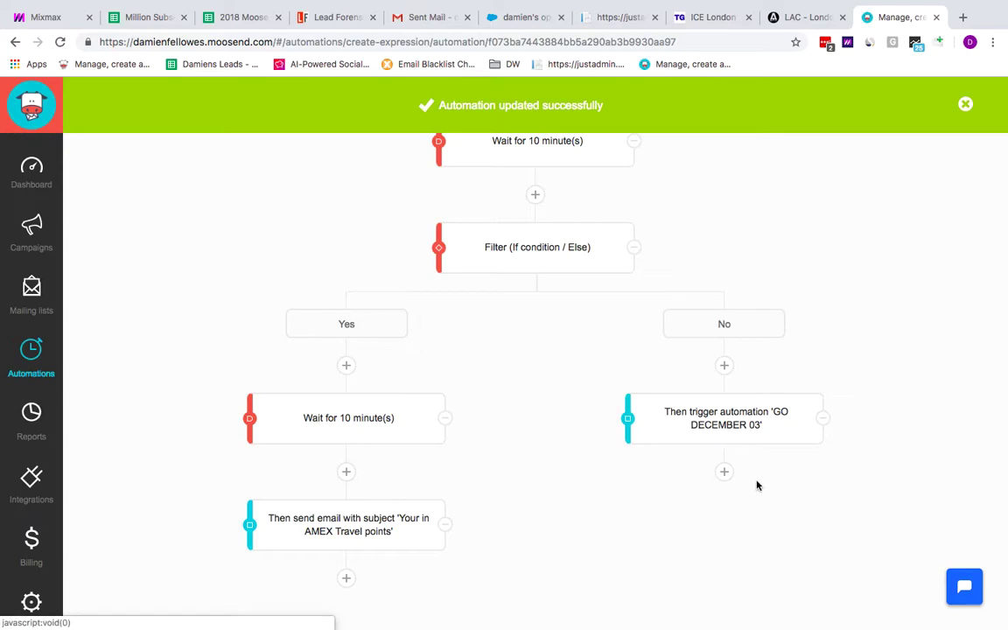
scroll(708, 464, "up", 4)
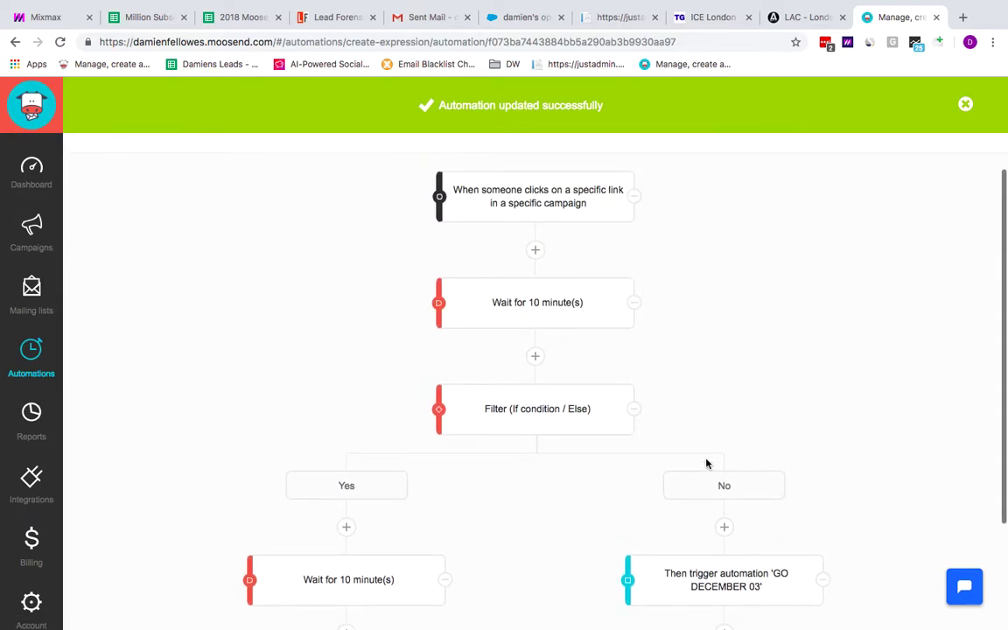
scroll(707, 464, "up", 1)
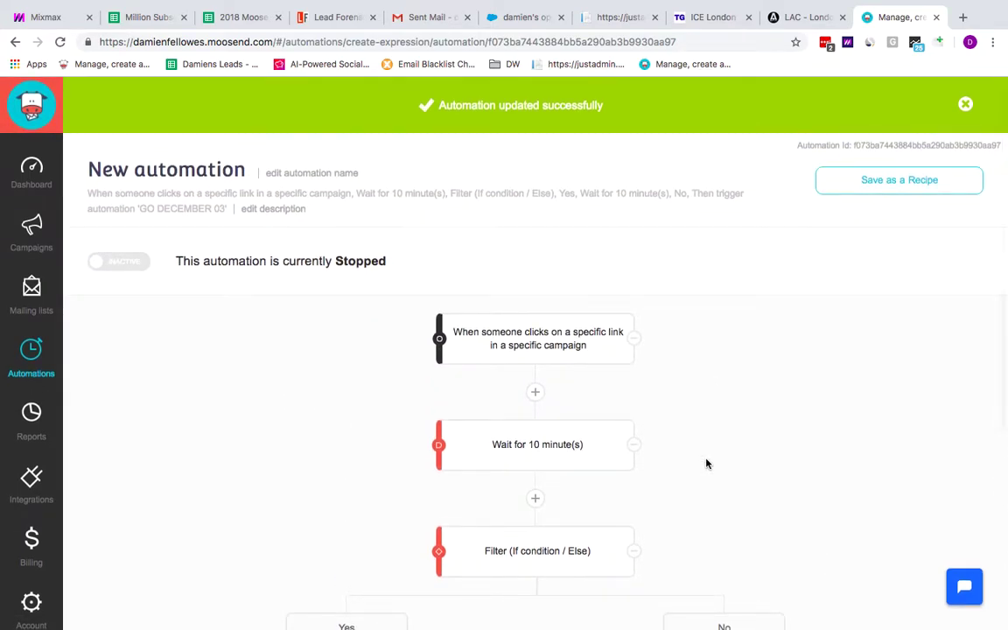
scroll(707, 464, "down", 3)
scroll(708, 464, "down", 1)
scroll(707, 464, "up", 3)
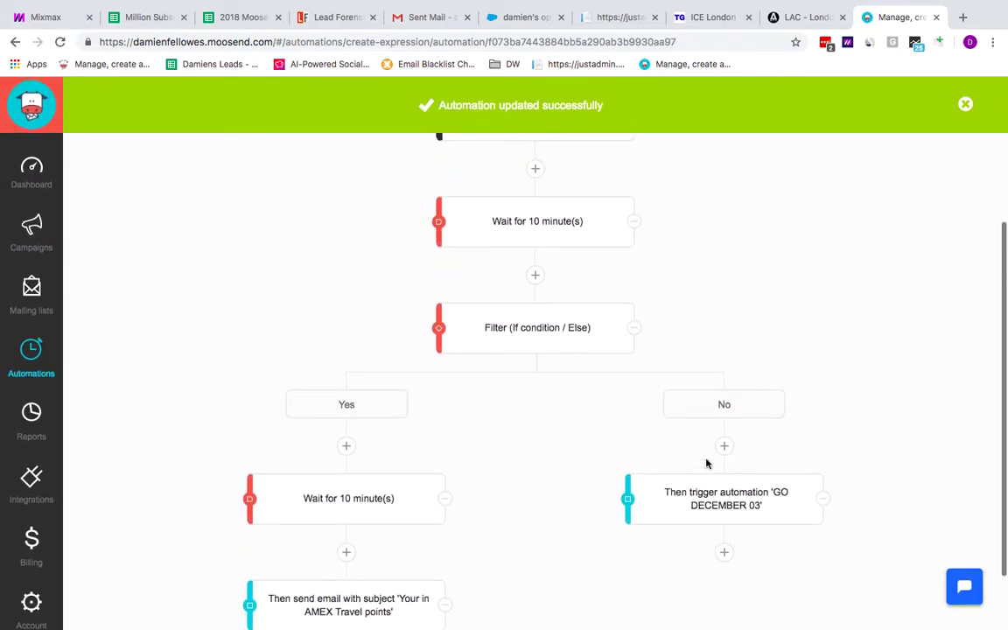
scroll(707, 463, "up", 2)
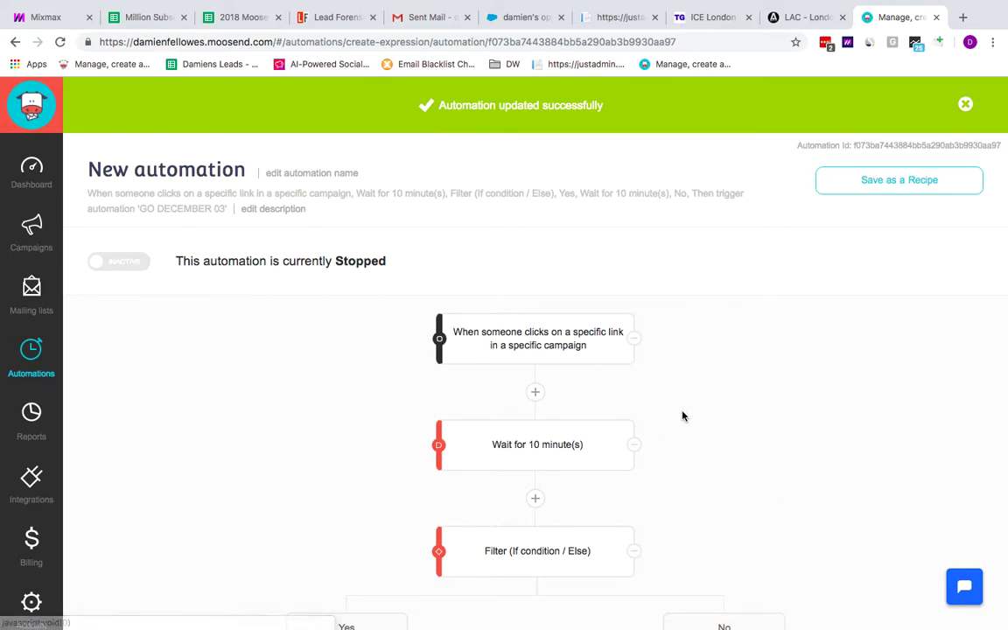
Step: Examine every trigger type available for the workflow's link-click trigger, from campaign opens to custom events, and leave the trigger unchanged
left_click(598, 367)
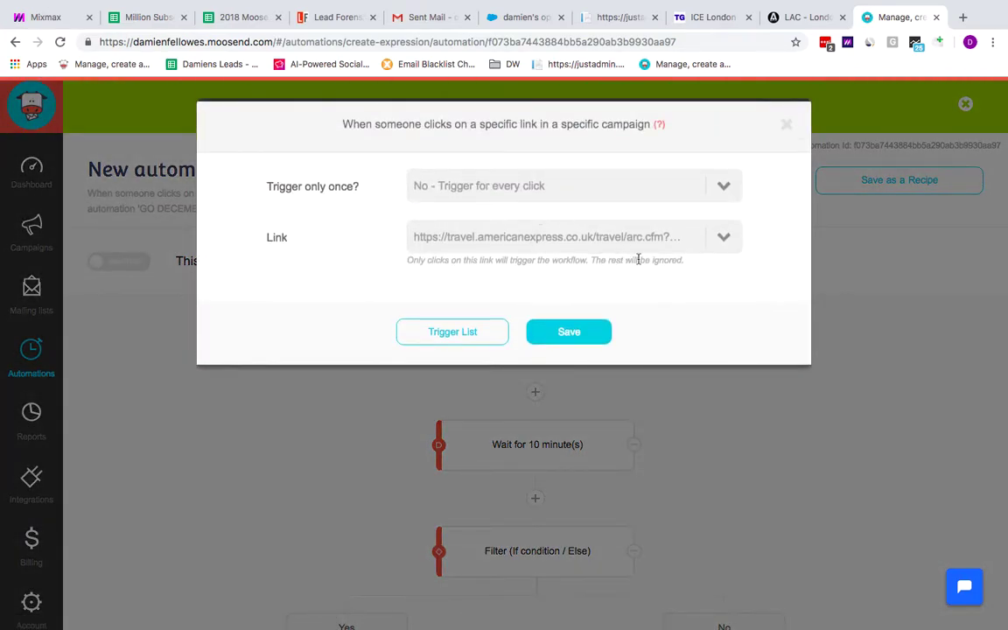
left_click(470, 340)
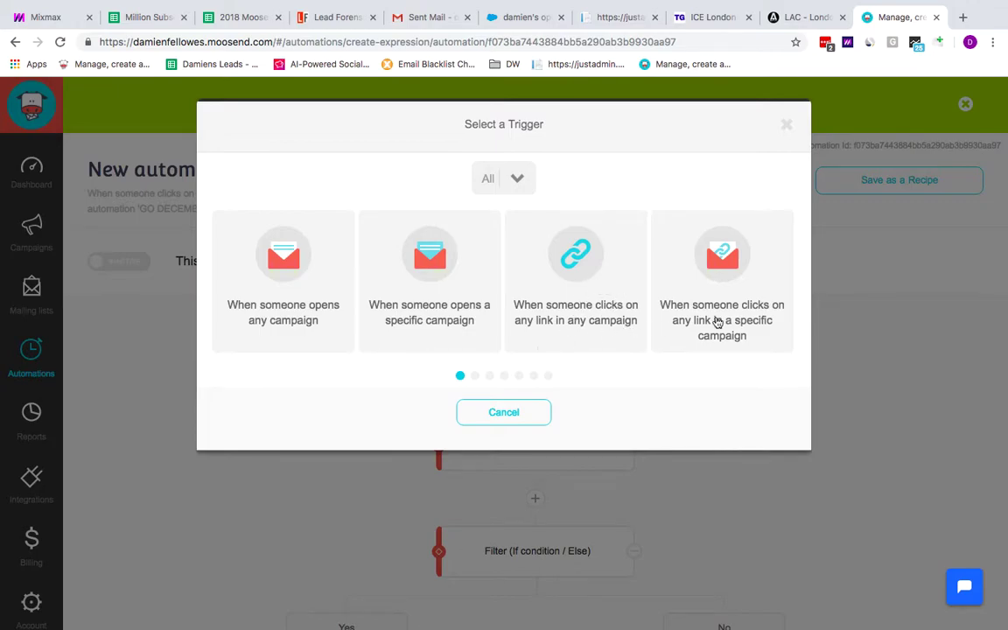
left_click(475, 377)
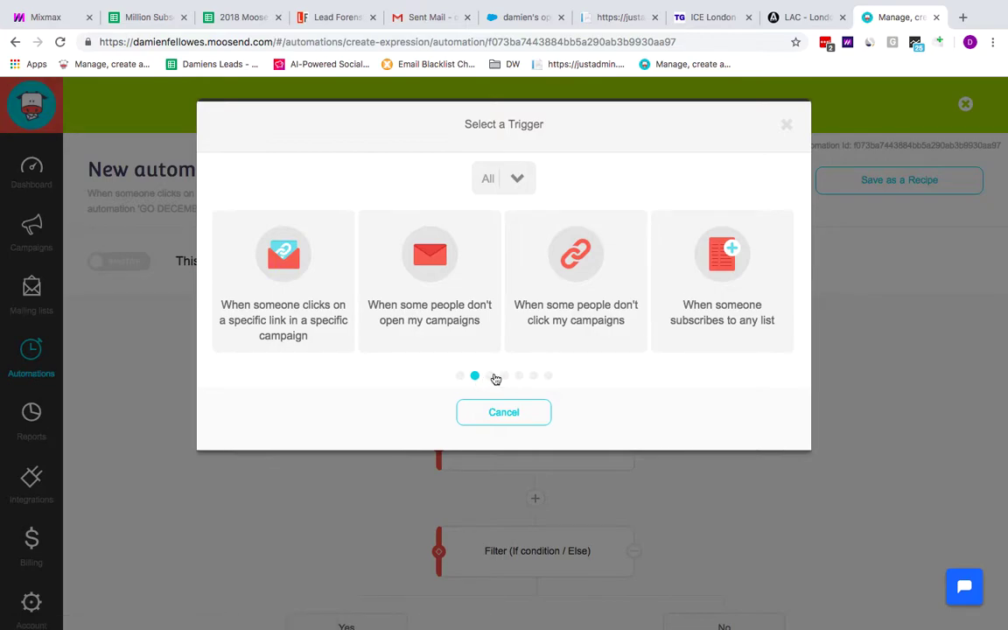
left_click(490, 375)
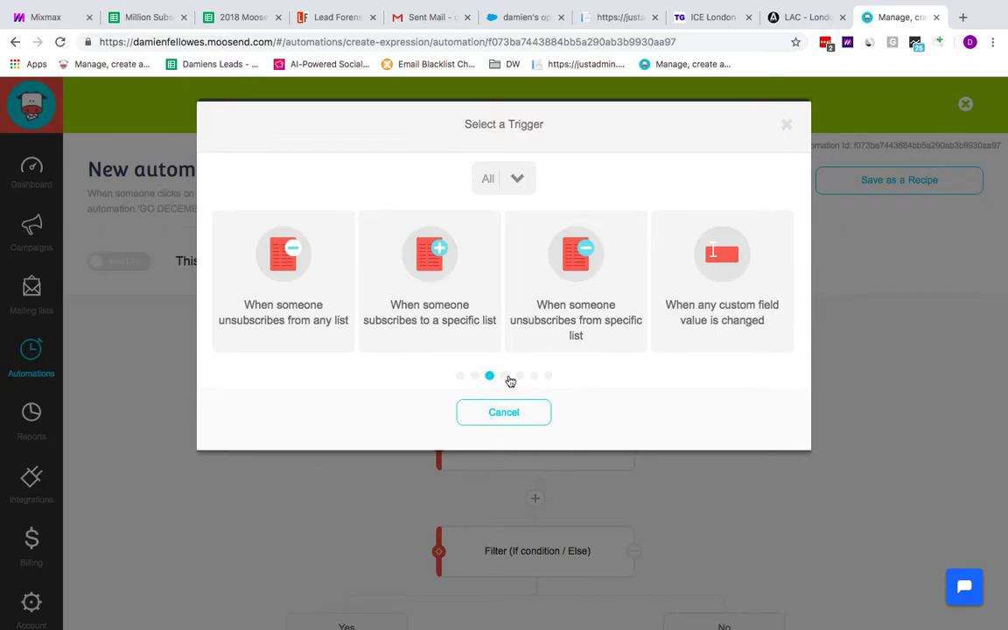
left_click(505, 377)
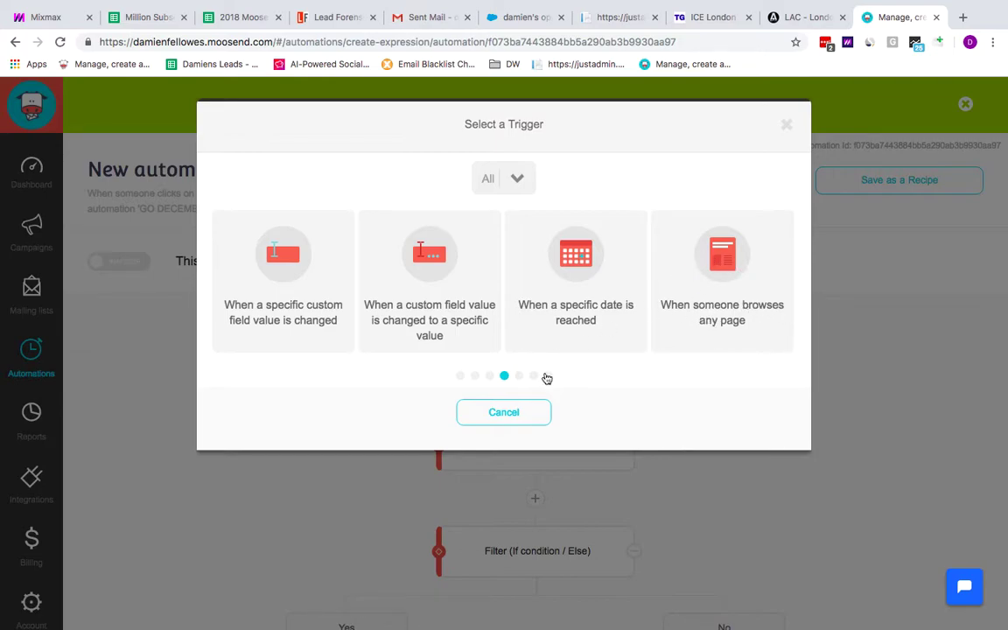
left_click_drag(472, 344, 383, 238)
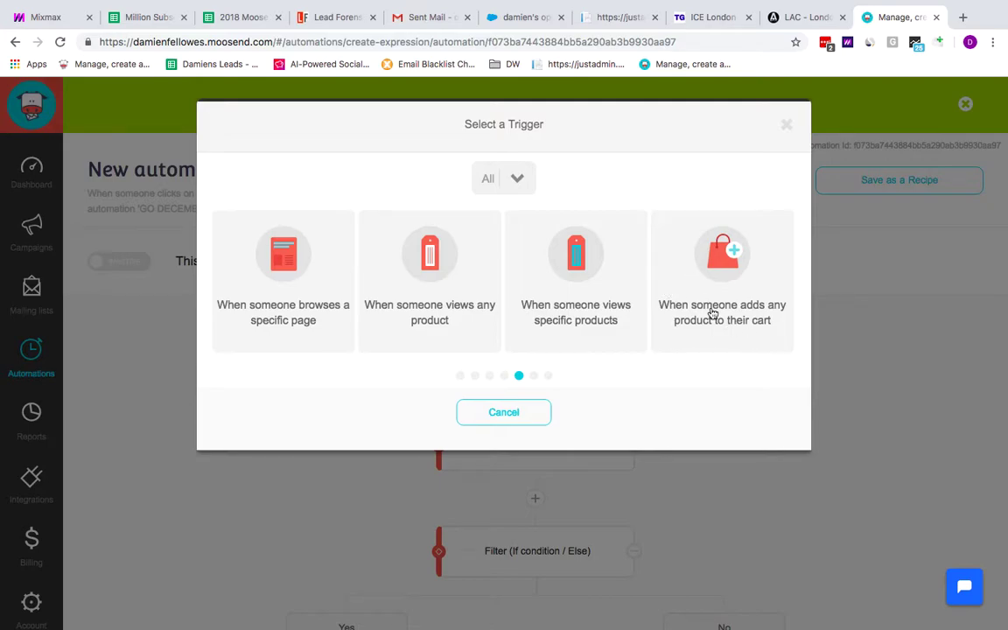
left_click(534, 376)
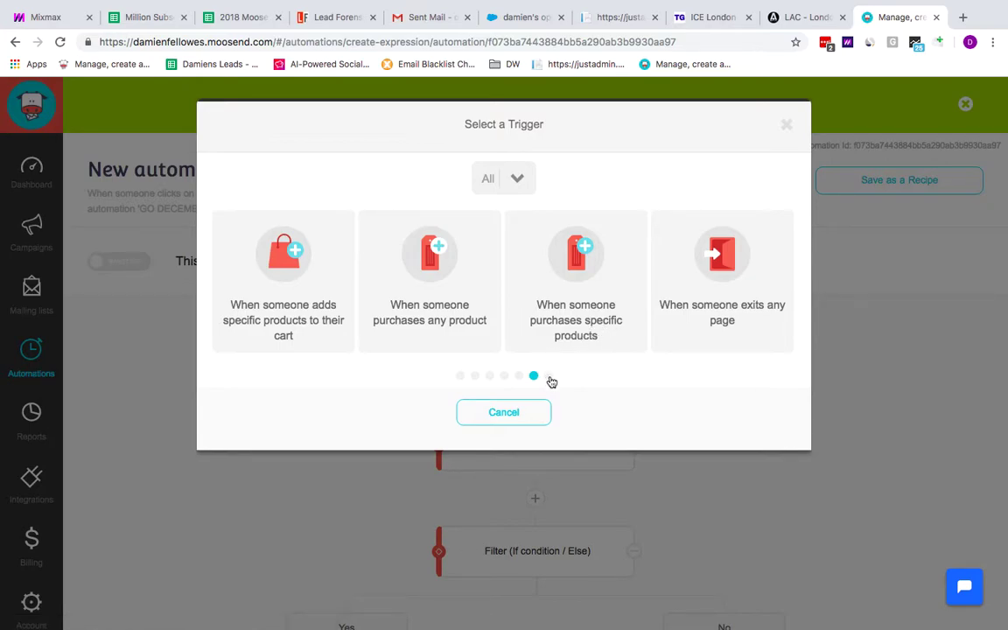
left_click(549, 378)
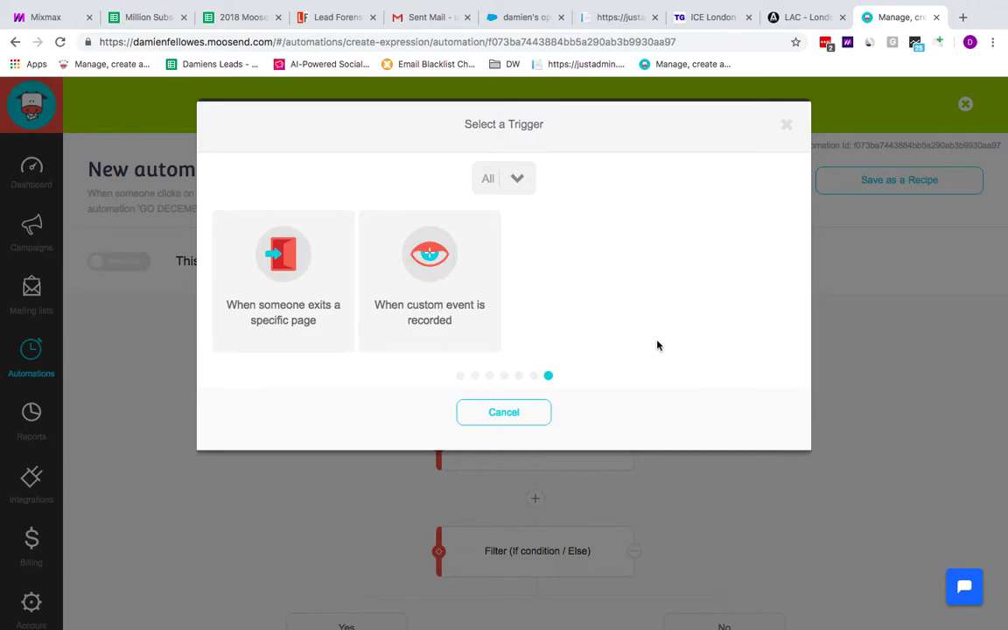
left_click(509, 411)
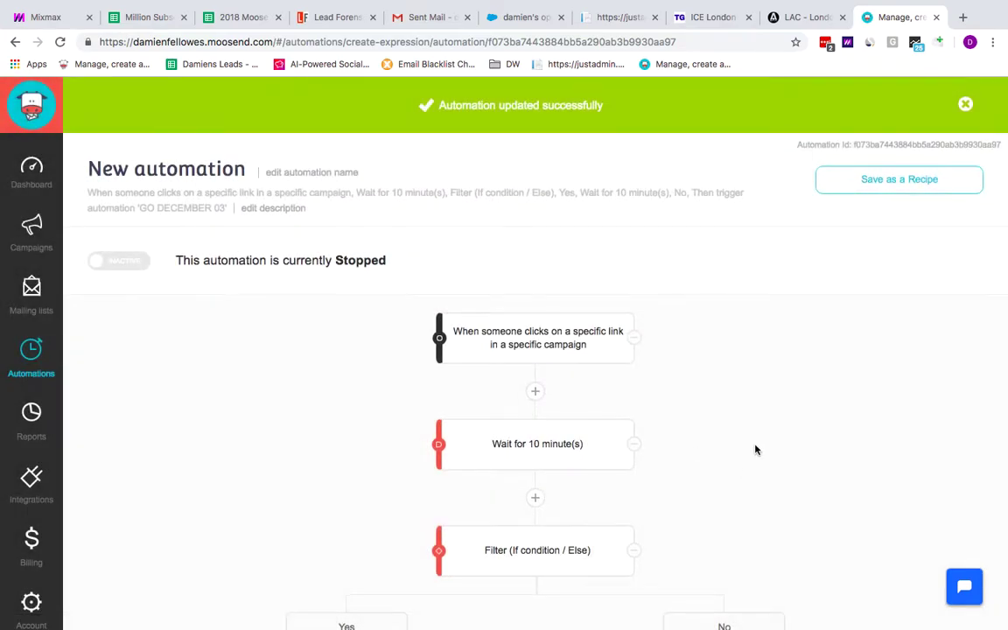
Step: Look through the actions available in place of the 10-minute wait above the filter, and close the list without choosing one
scroll(755, 455, "down", 3)
scroll(666, 394, "up", 2)
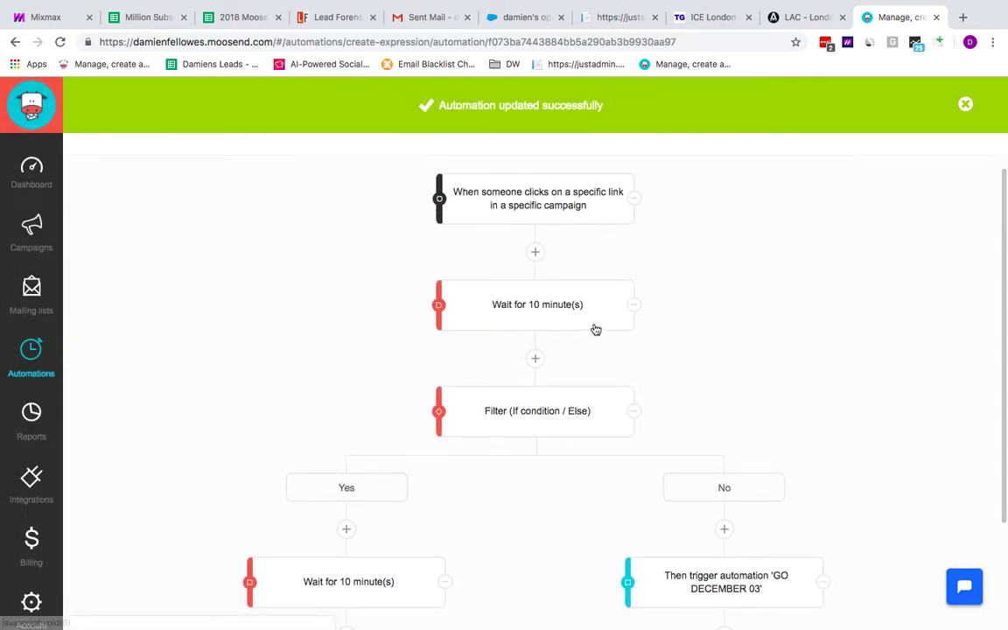
left_click(567, 312)
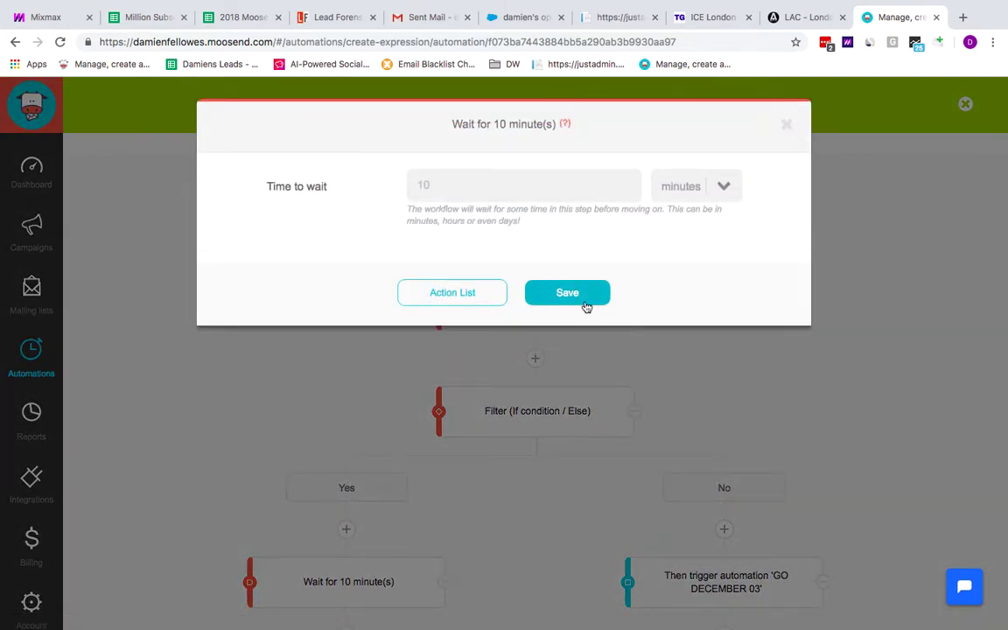
left_click(479, 301)
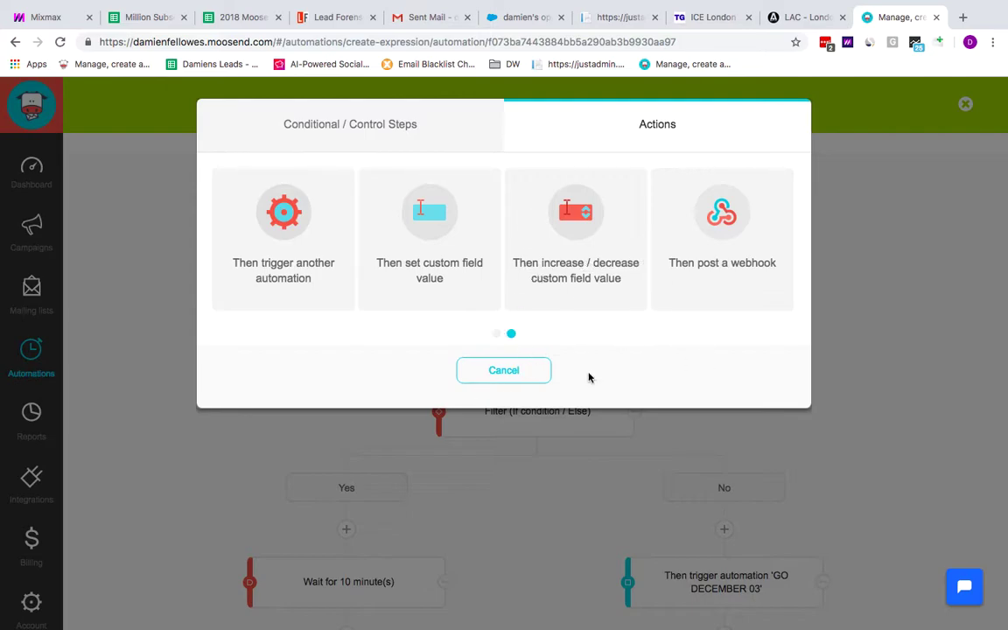
left_click(505, 371)
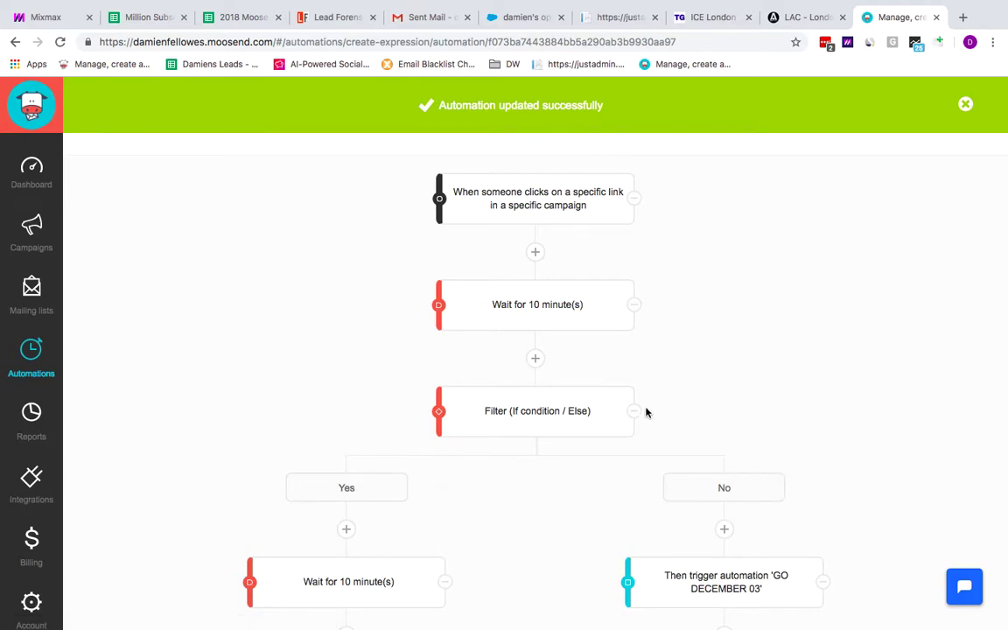
Step: Open the Filter (If condition / Else) step and look through the fields available for its Link URL condition
scroll(646, 412, "down", 3)
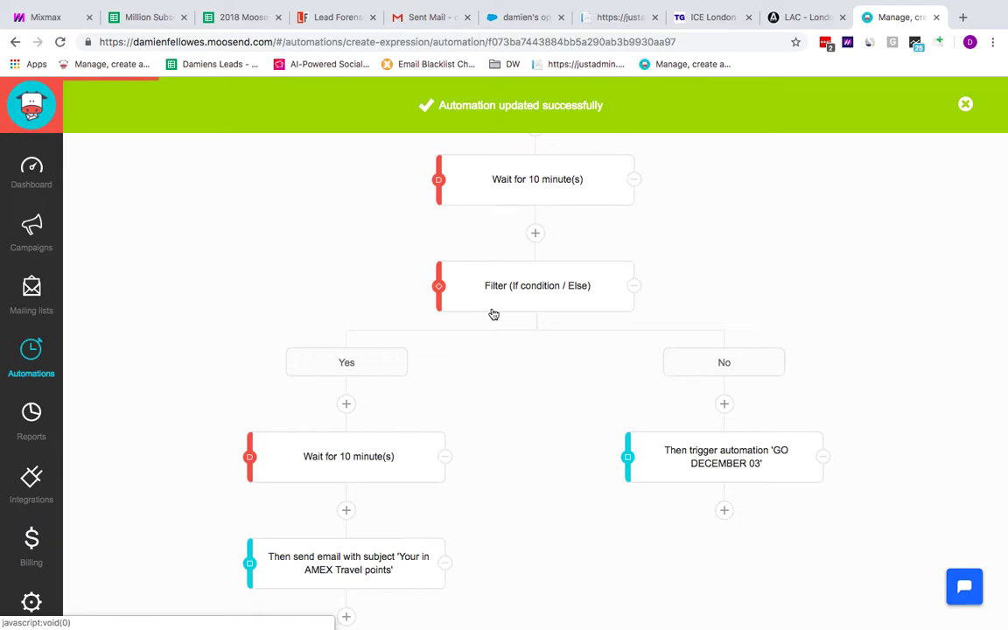
left_click(534, 302)
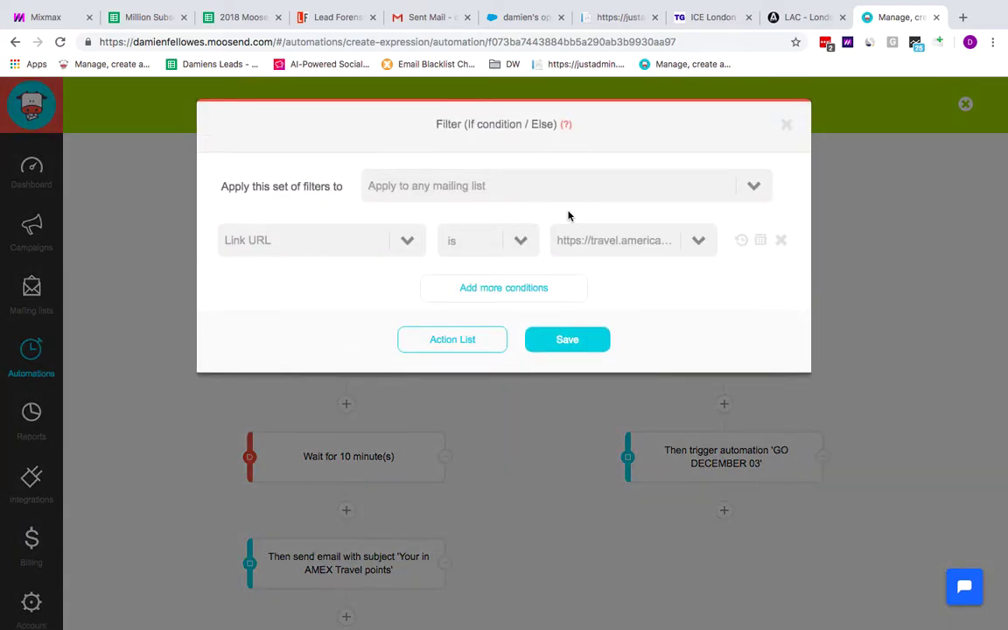
left_click(405, 243)
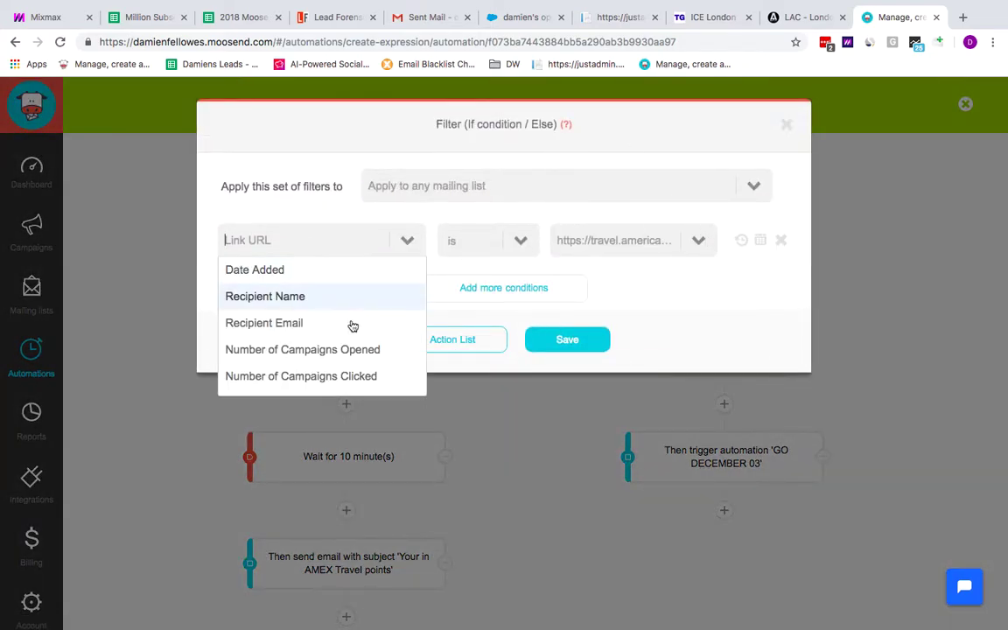
scroll(316, 324, "down", 5)
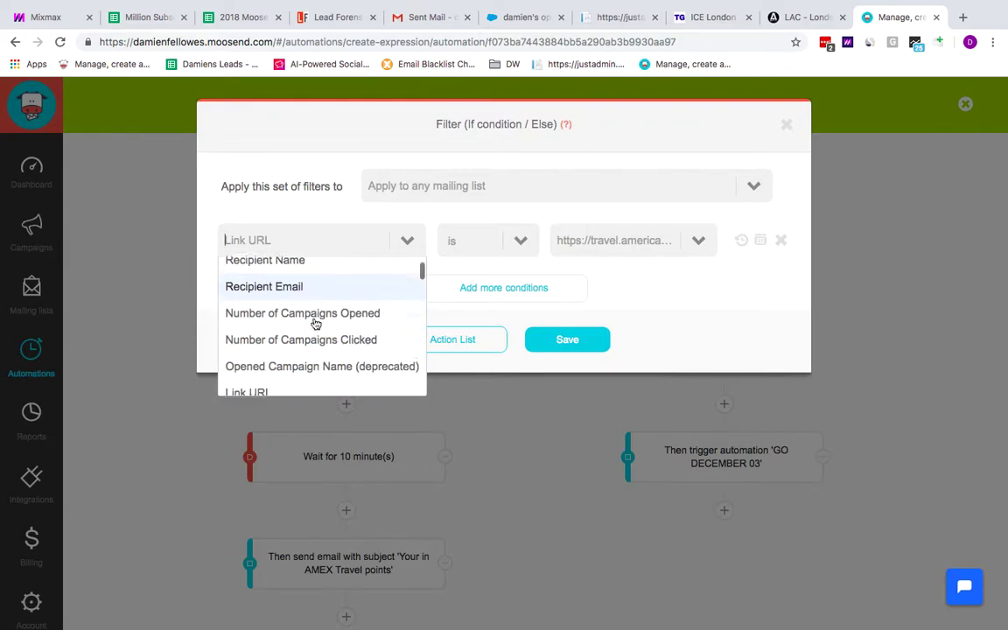
scroll(316, 324, "down", 10)
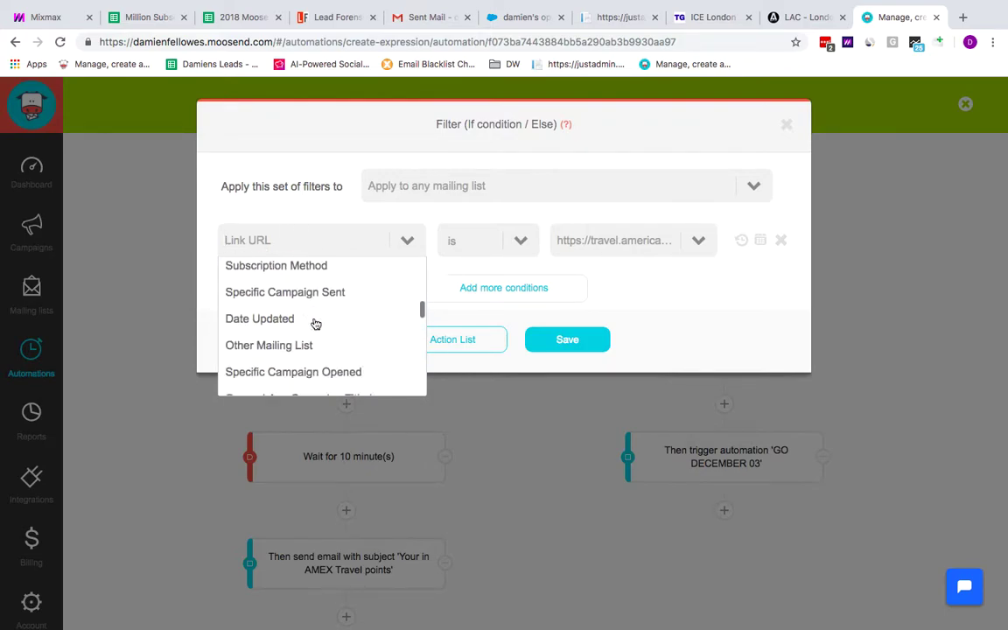
scroll(316, 324, "down", 8)
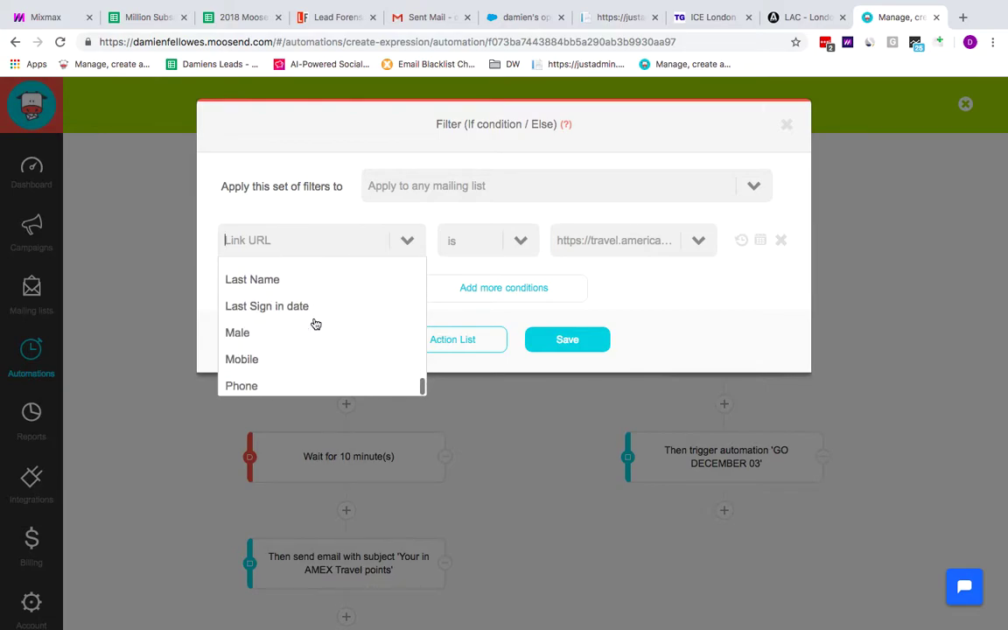
scroll(312, 326, "up", 20)
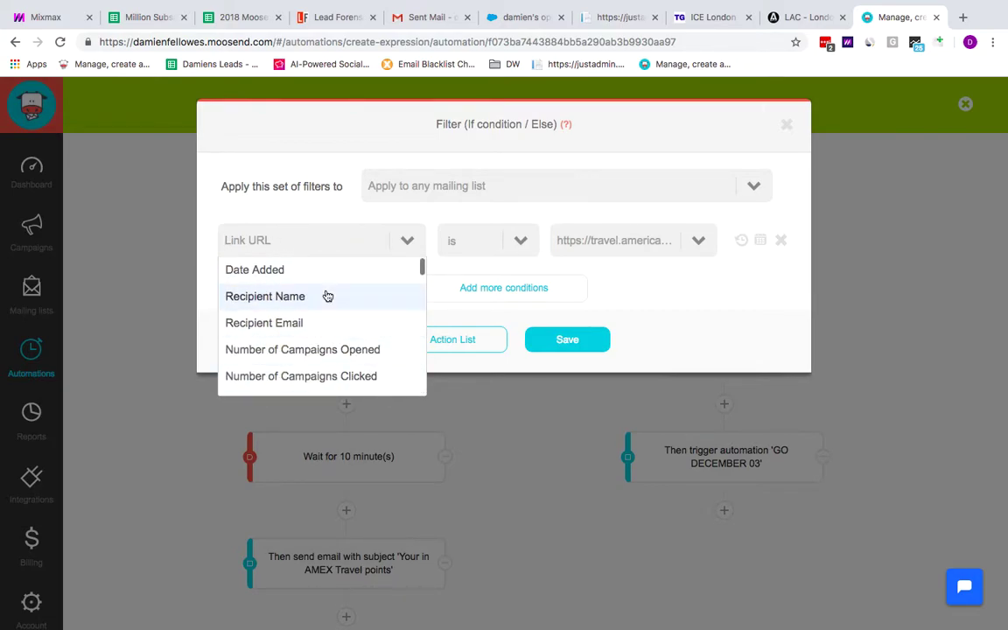
Step: Change the filter condition to Date Added is before 2019-01-09
left_click(273, 271)
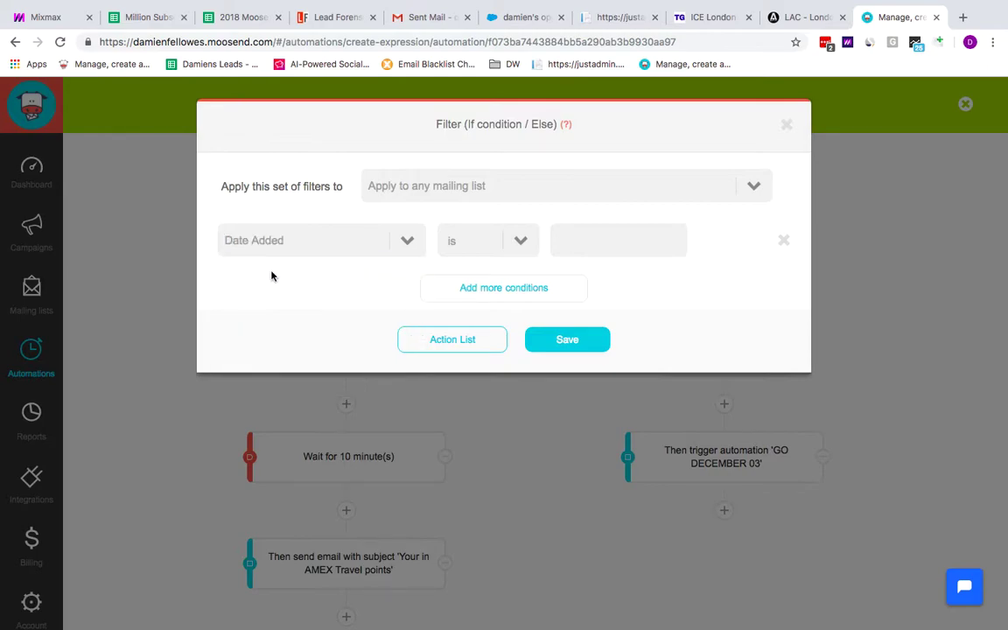
left_click(518, 241)
left_click(470, 271)
left_click(627, 234)
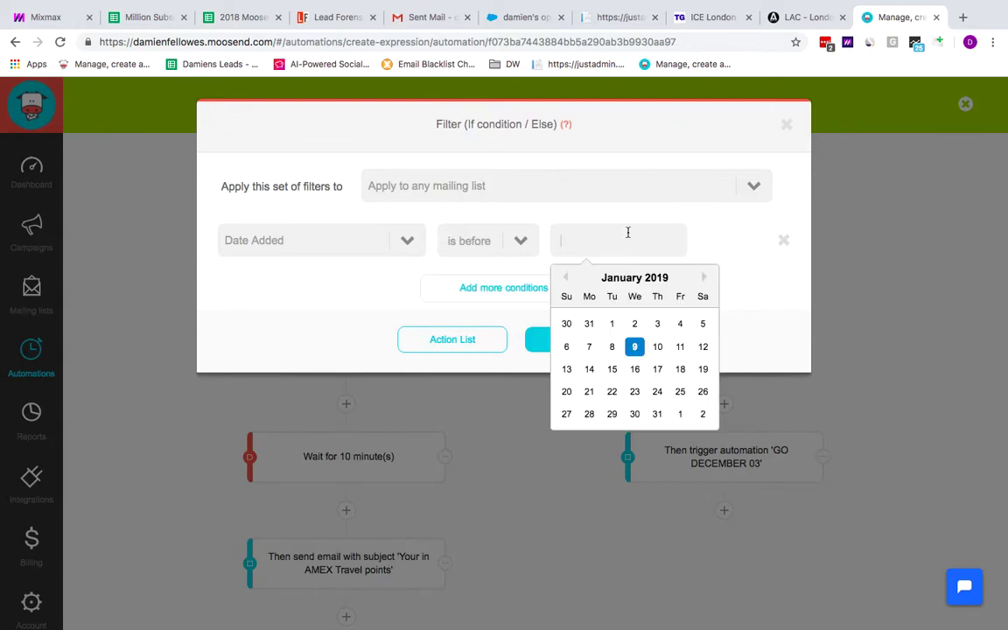
left_click(635, 349)
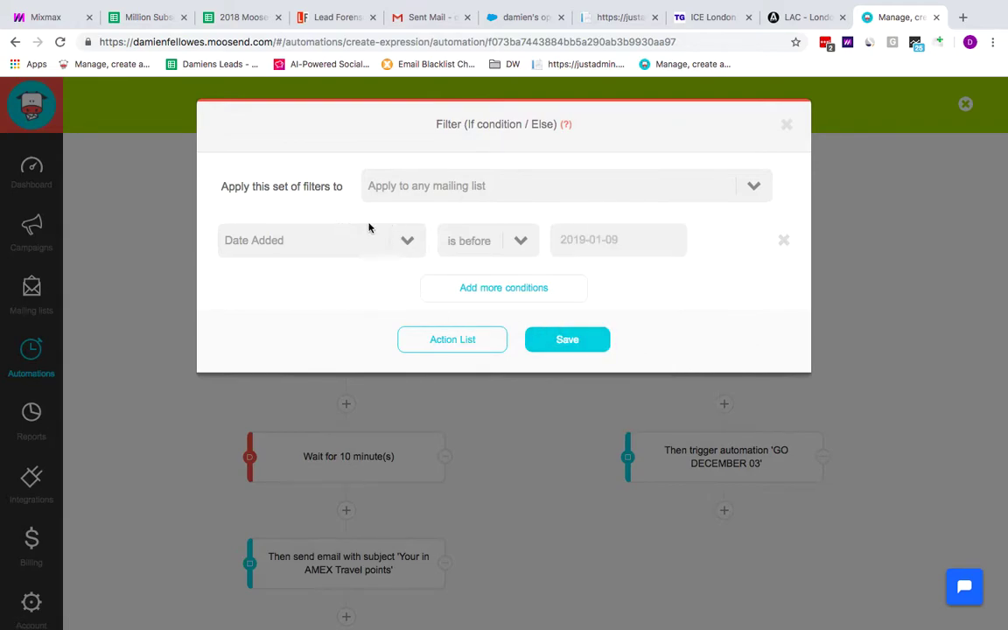
Step: Look through the fields that can replace Date Added in the filter condition, including custom fields, and close the filter without saving
left_click(407, 240)
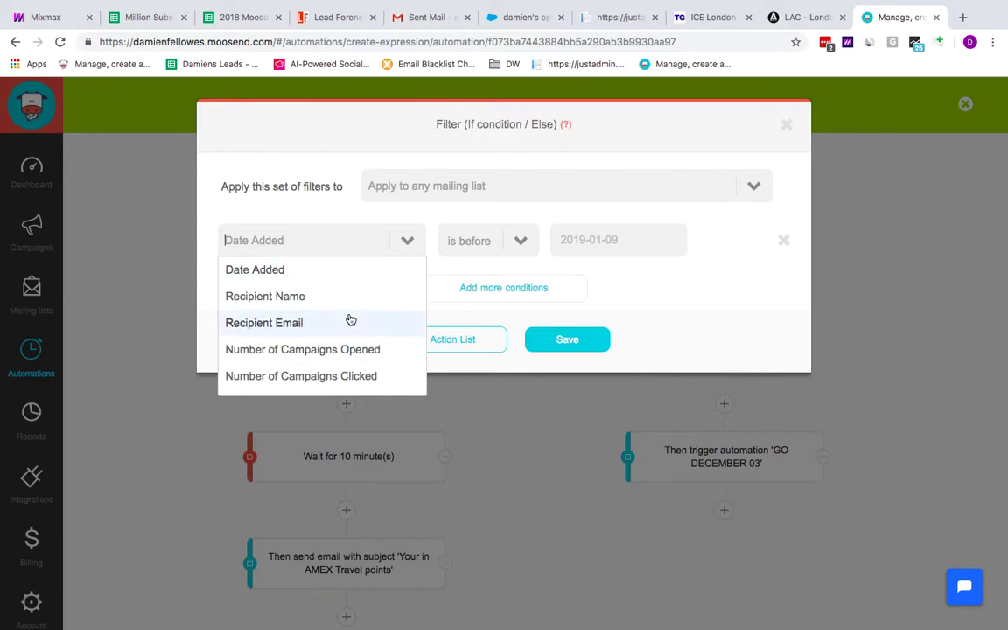
scroll(353, 307, "down", 3)
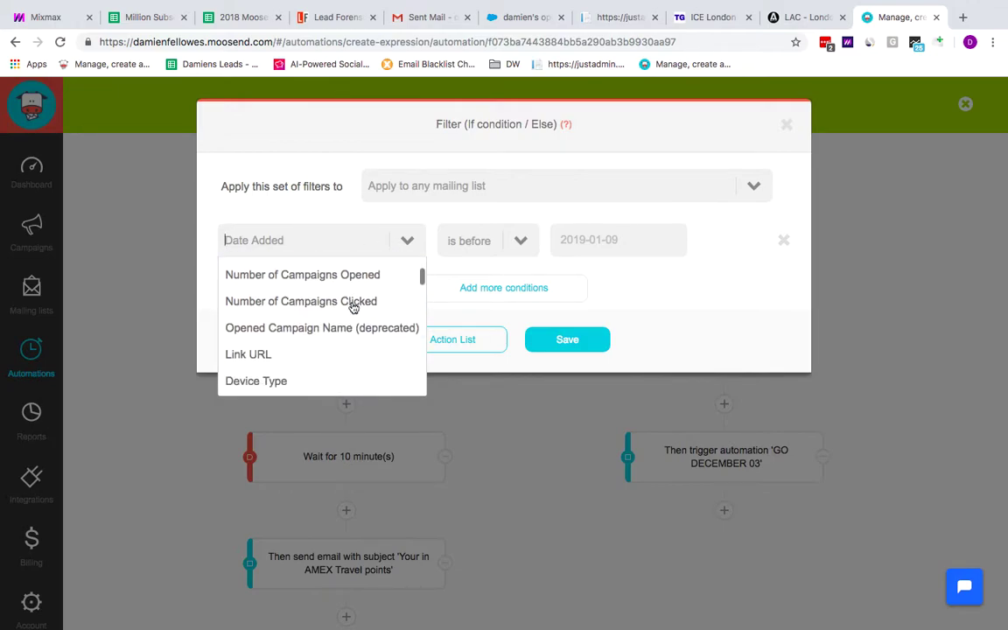
scroll(352, 307, "down", 2)
scroll(351, 307, "up", 2)
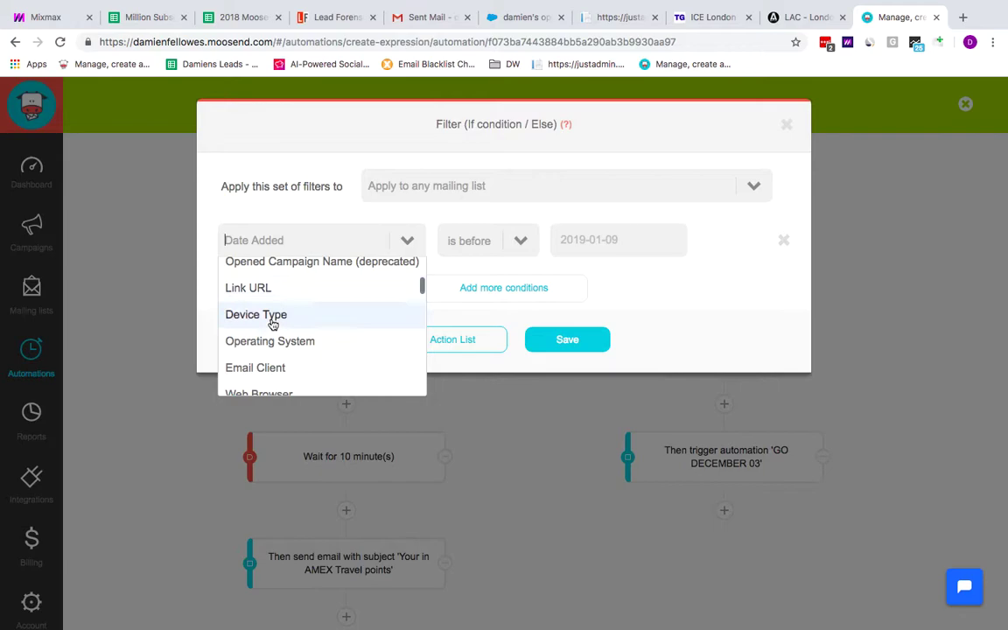
scroll(298, 319, "down", 2)
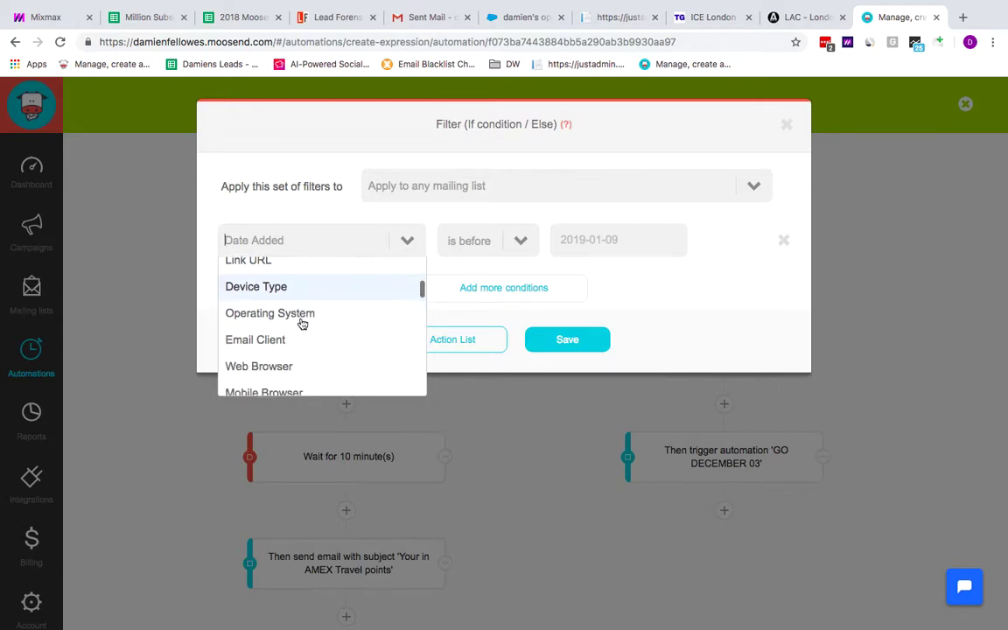
scroll(361, 311, "down", 2)
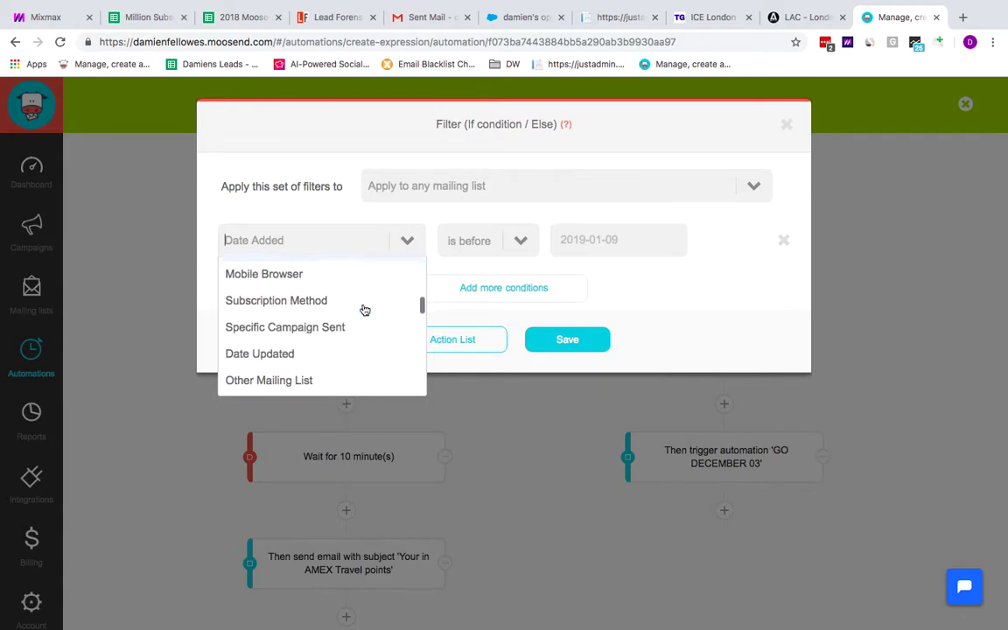
scroll(364, 310, "up", 4)
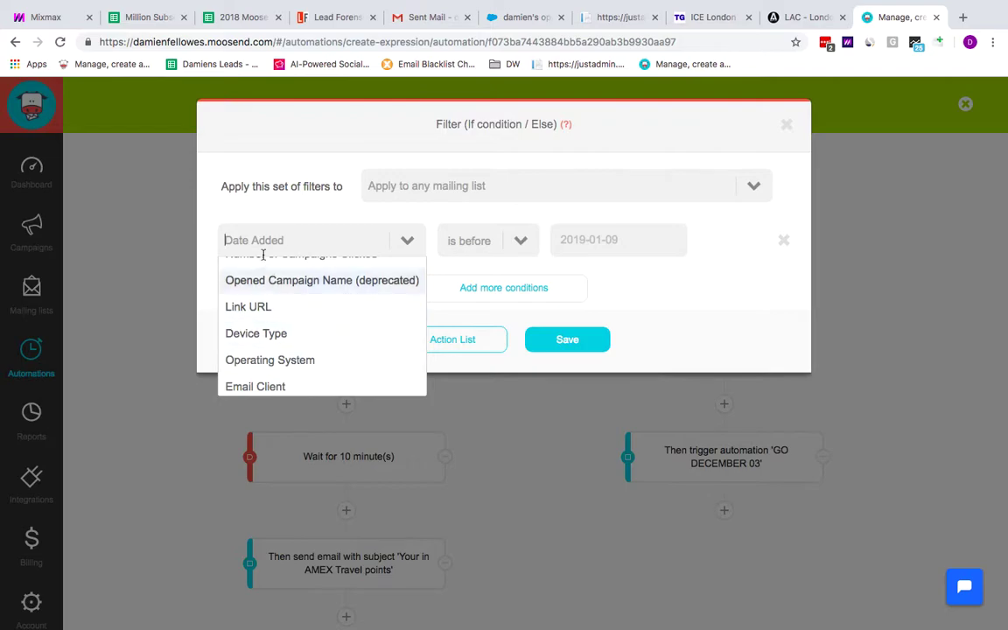
scroll(355, 343, "down", 1)
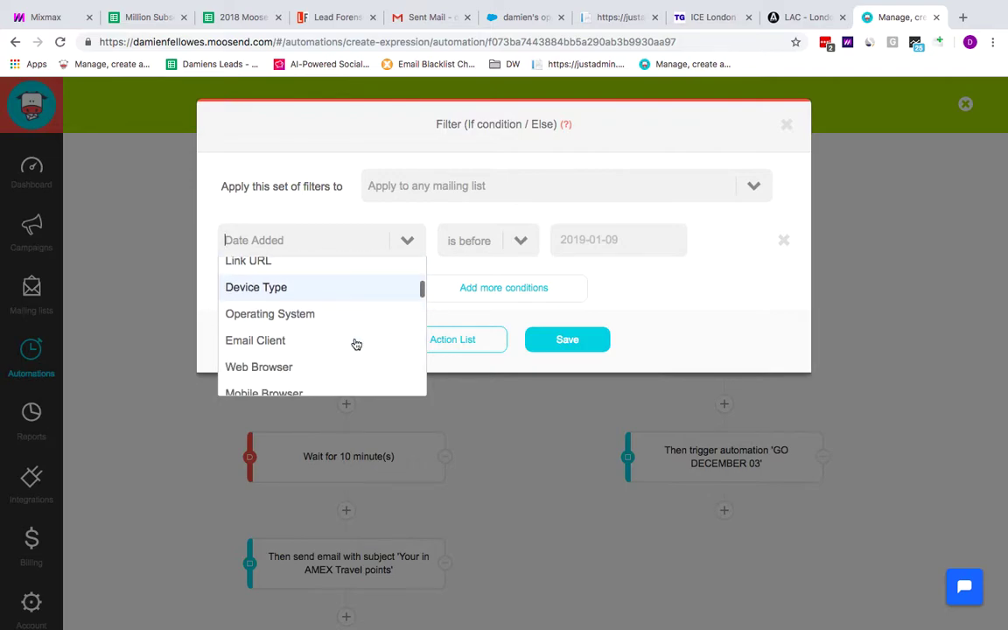
scroll(356, 344, "down", 1)
scroll(356, 344, "down", 2)
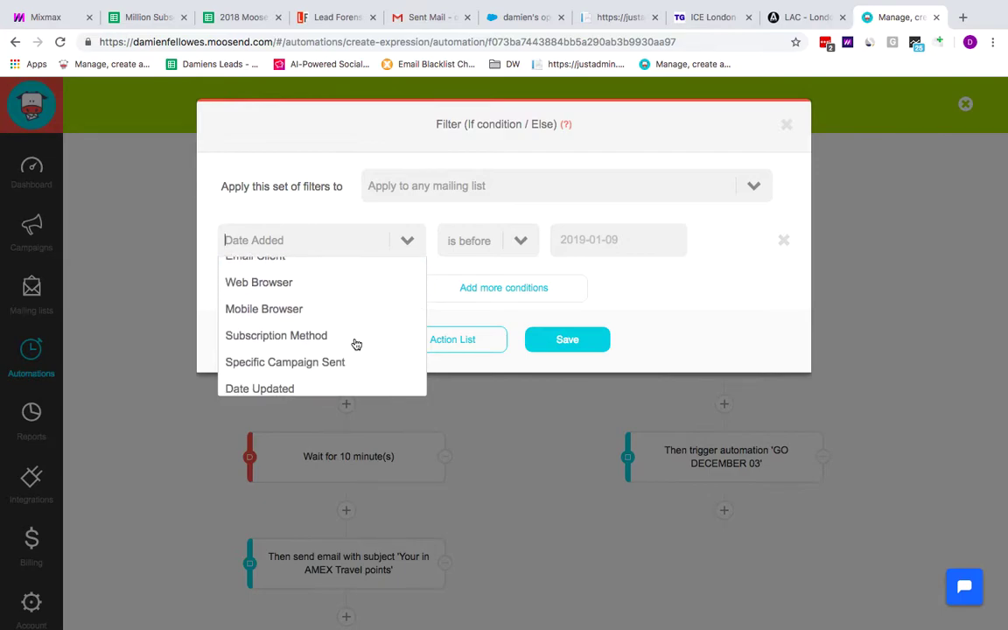
scroll(320, 329, "down", 1)
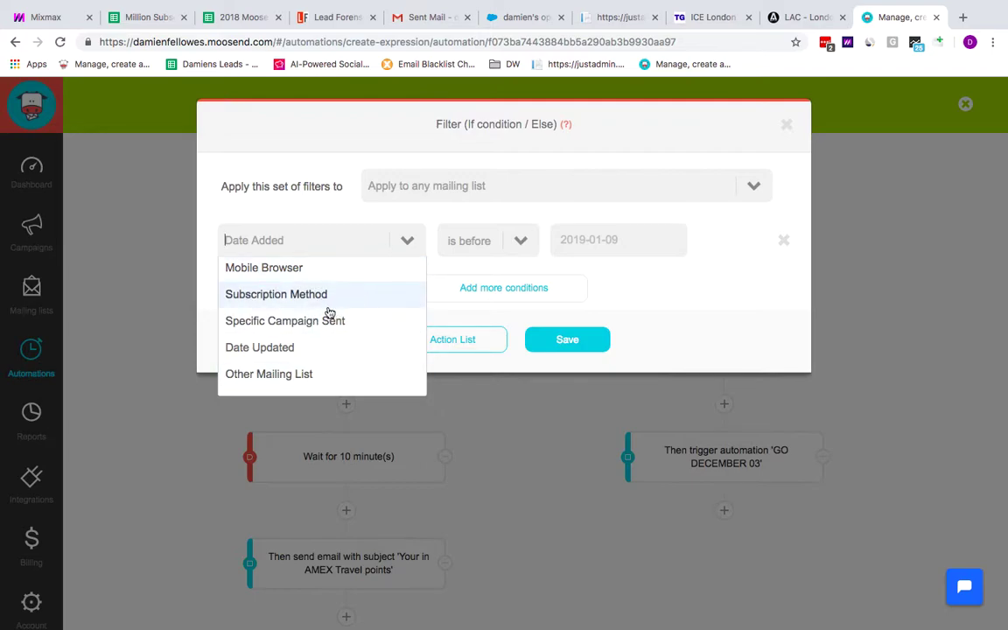
scroll(329, 312, "down", 1)
scroll(329, 312, "down", 1)
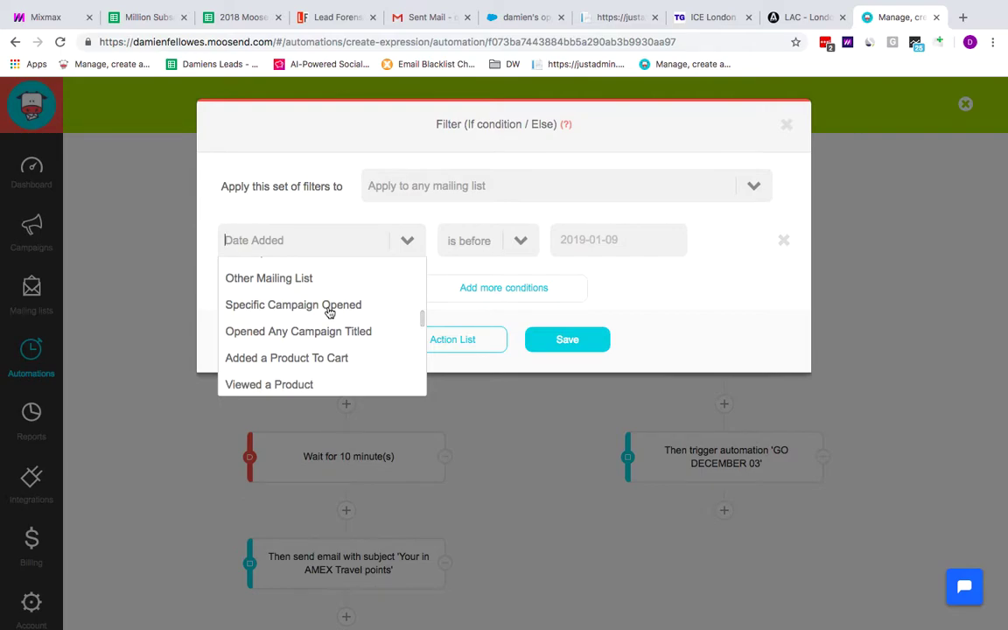
scroll(329, 312, "down", 3)
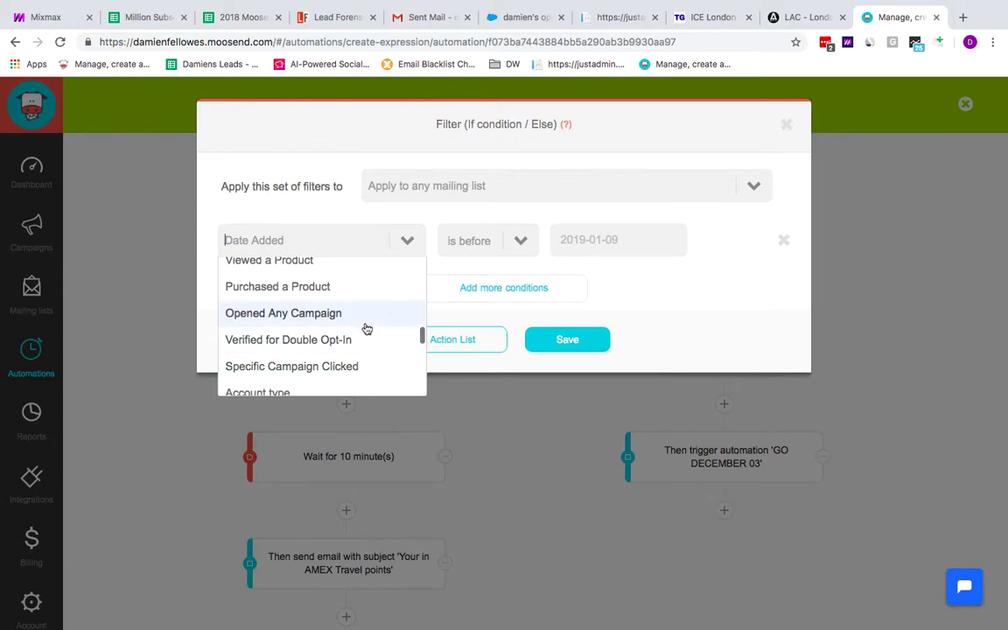
scroll(367, 329, "down", 5)
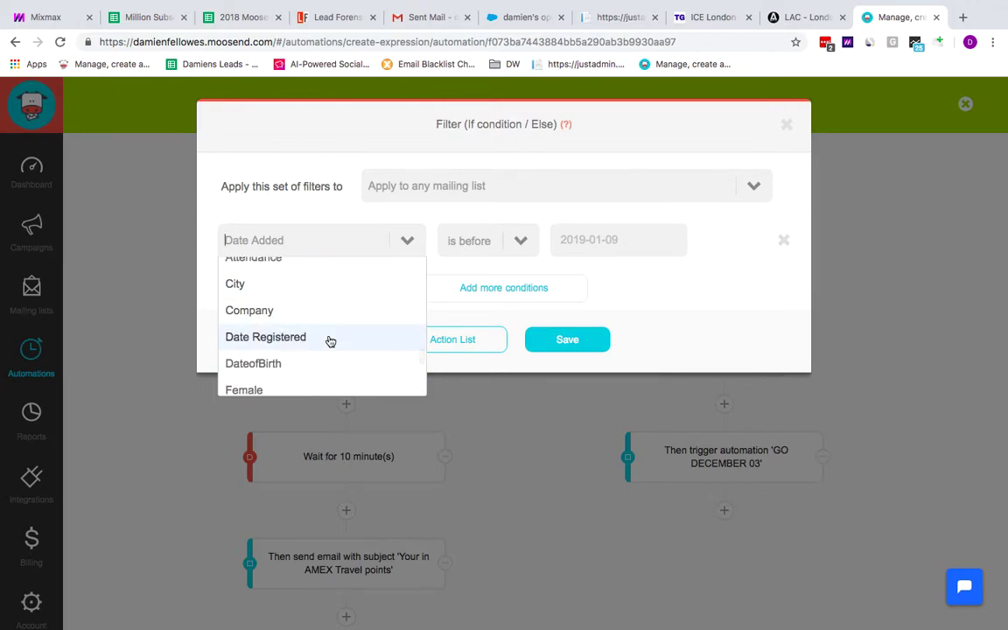
scroll(281, 302, "down", 2)
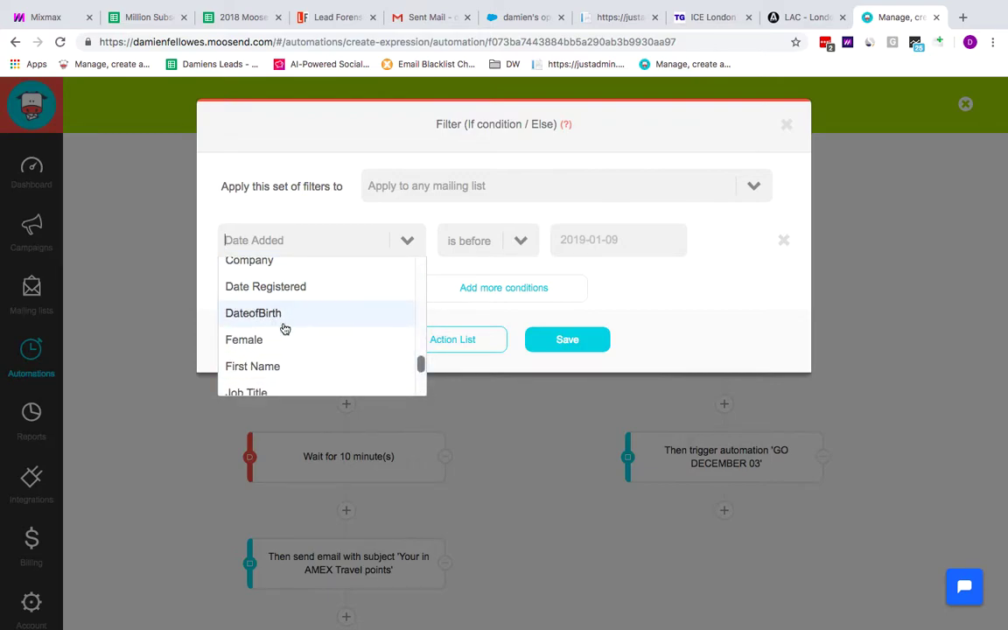
key("Down")
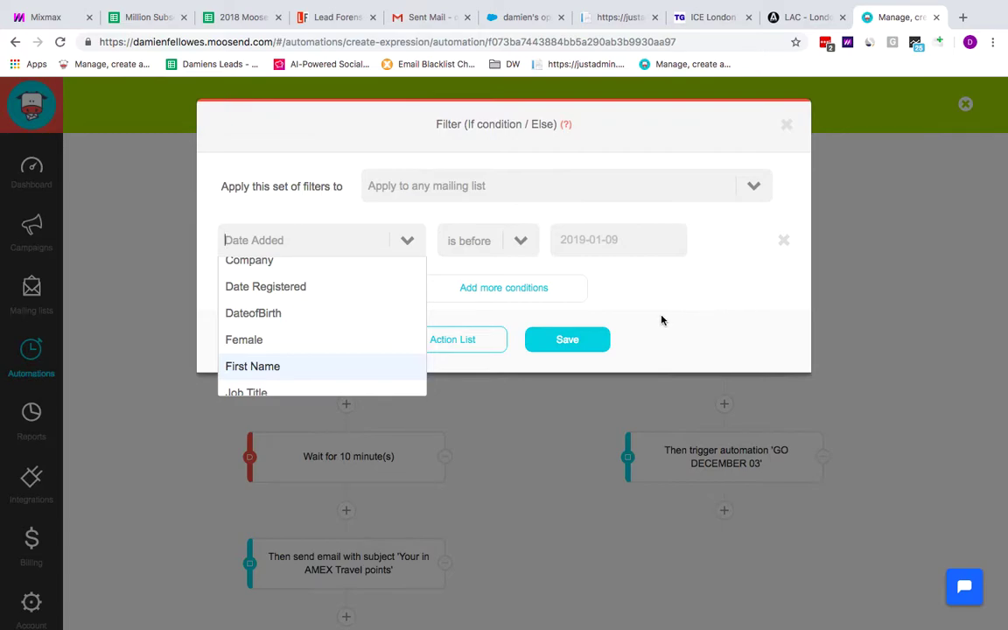
key("Escape")
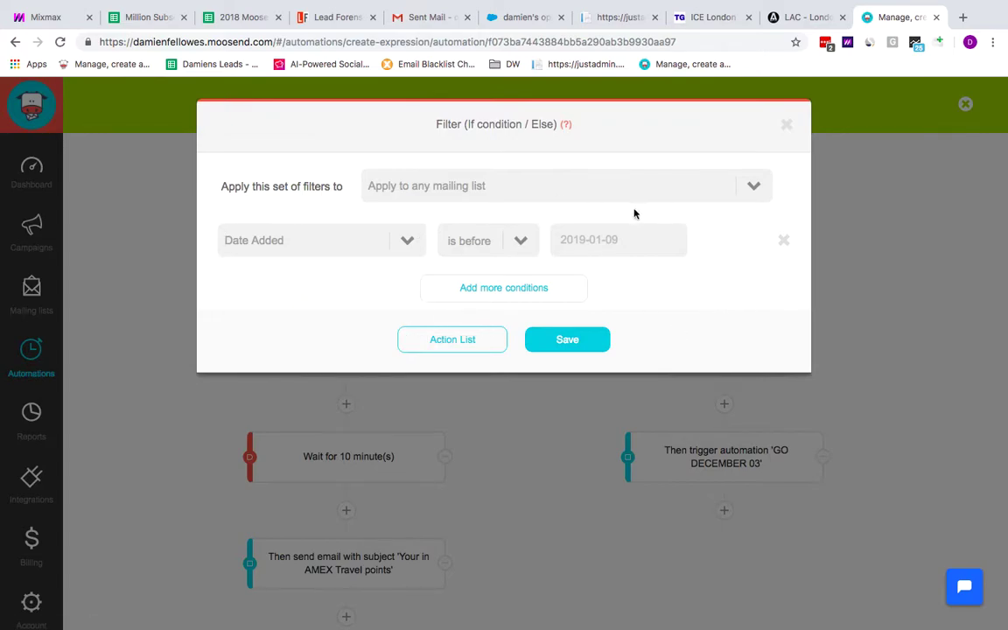
left_click(788, 127)
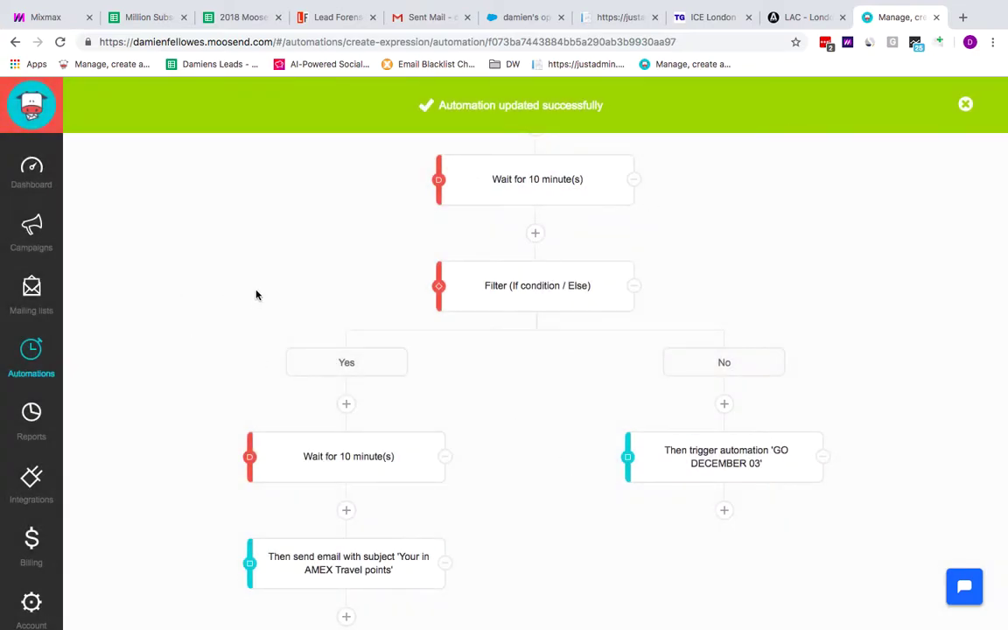
Step: Review the whole workflow from the link-click trigger through the wait and filter to the ends of the Yes and No branches
scroll(324, 280, "down", 2)
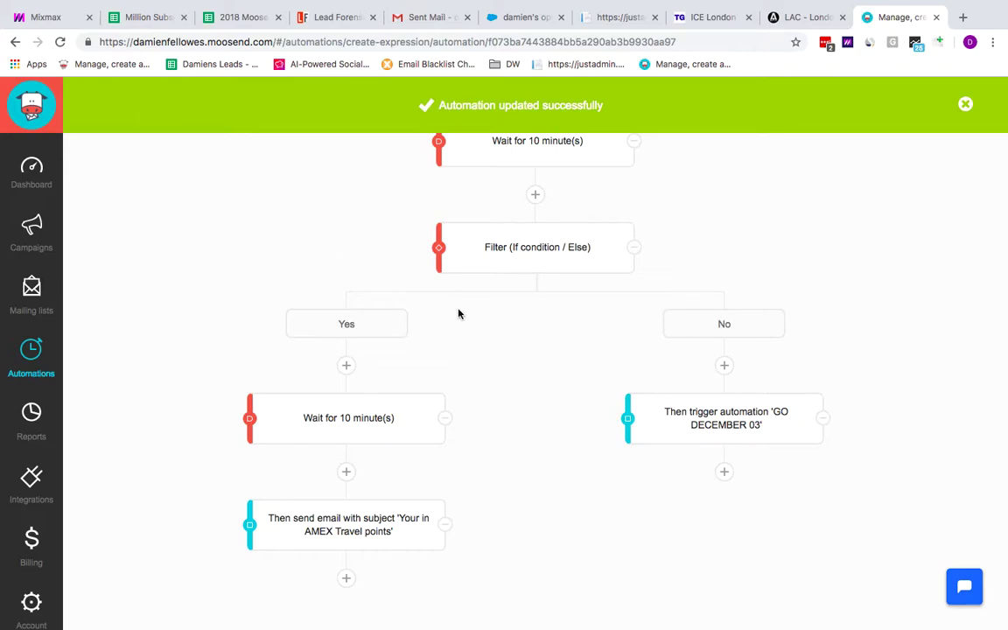
scroll(458, 314, "up", 5)
scroll(568, 359, "down", 2)
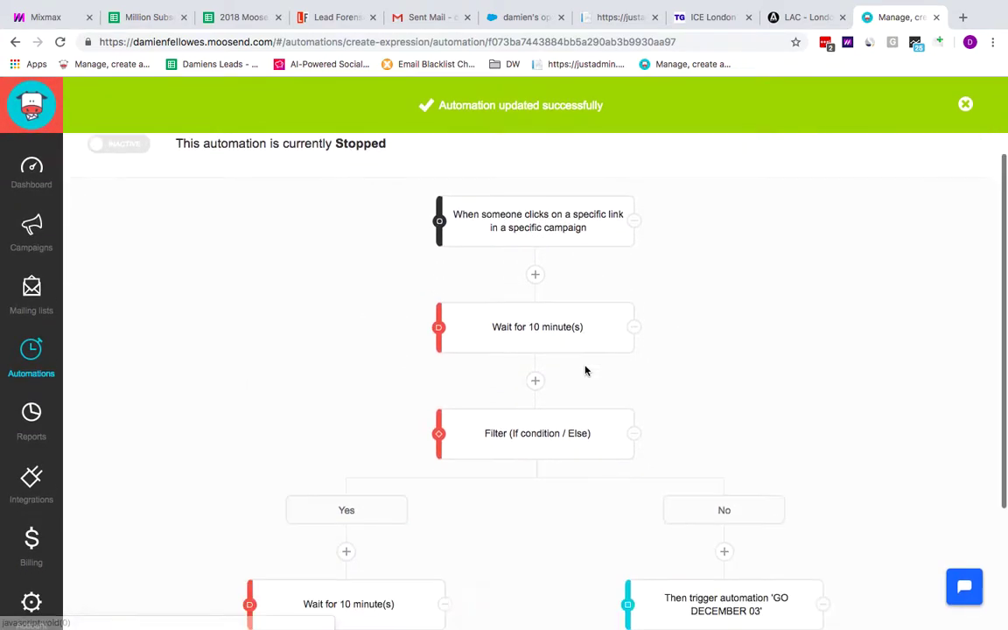
scroll(585, 371, "down", 3)
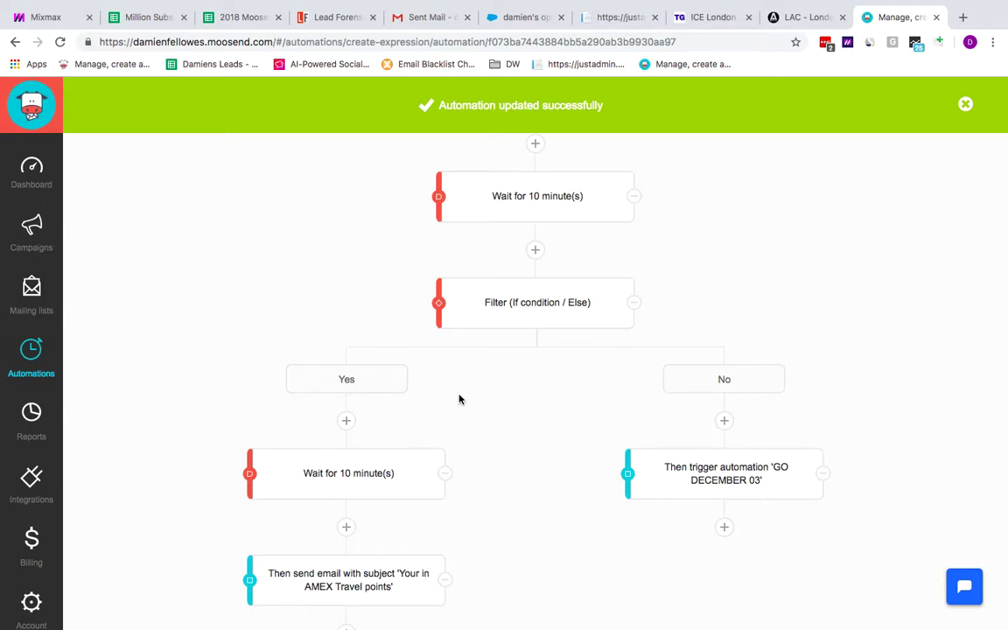
scroll(458, 399, "down", 1)
scroll(459, 399, "up", 5)
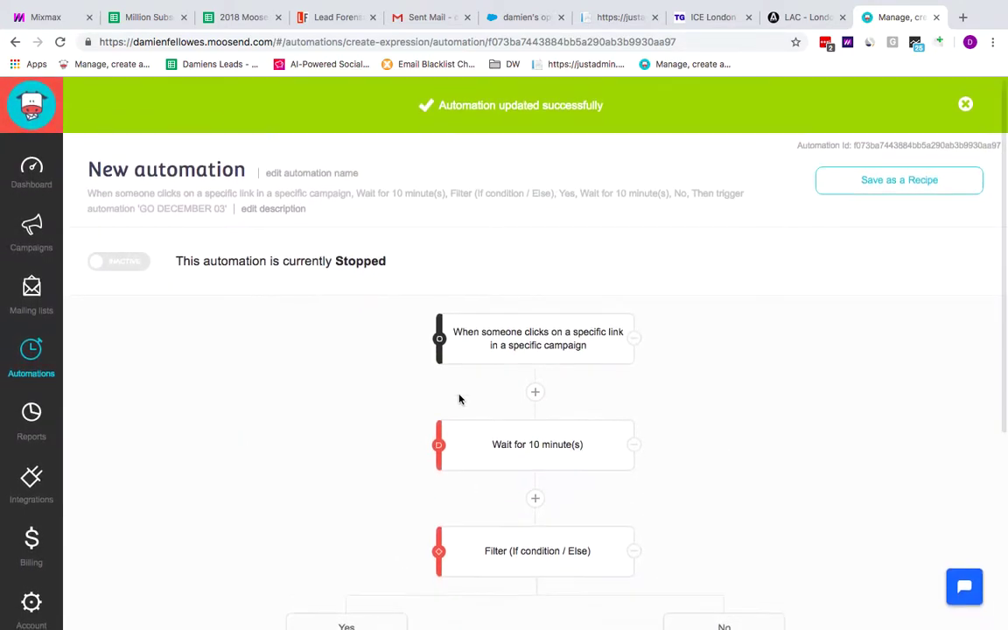
scroll(458, 399, "down", 7)
scroll(459, 399, "up", 4)
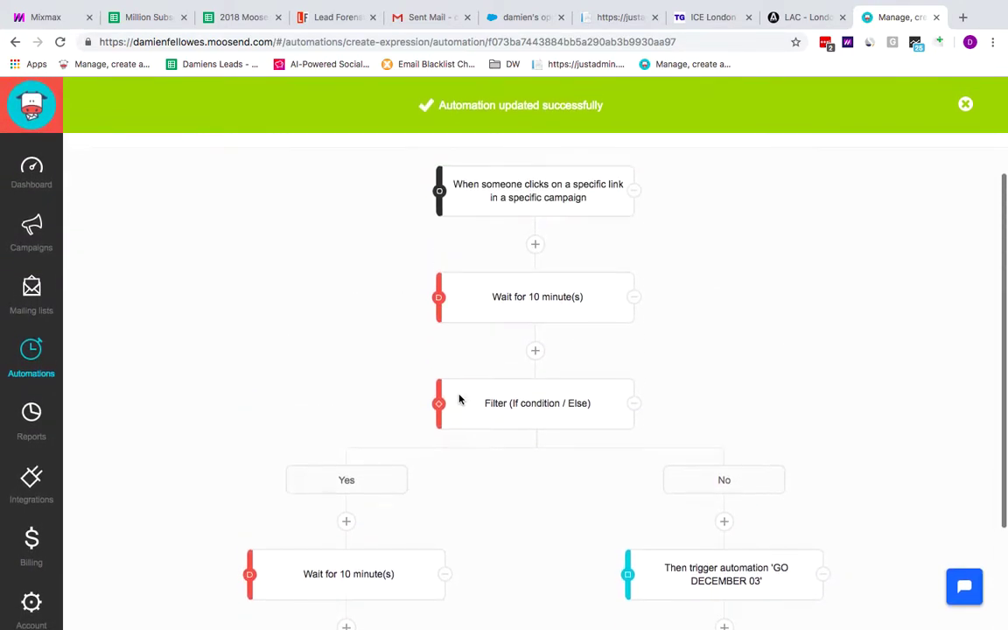
scroll(459, 399, "up", 3)
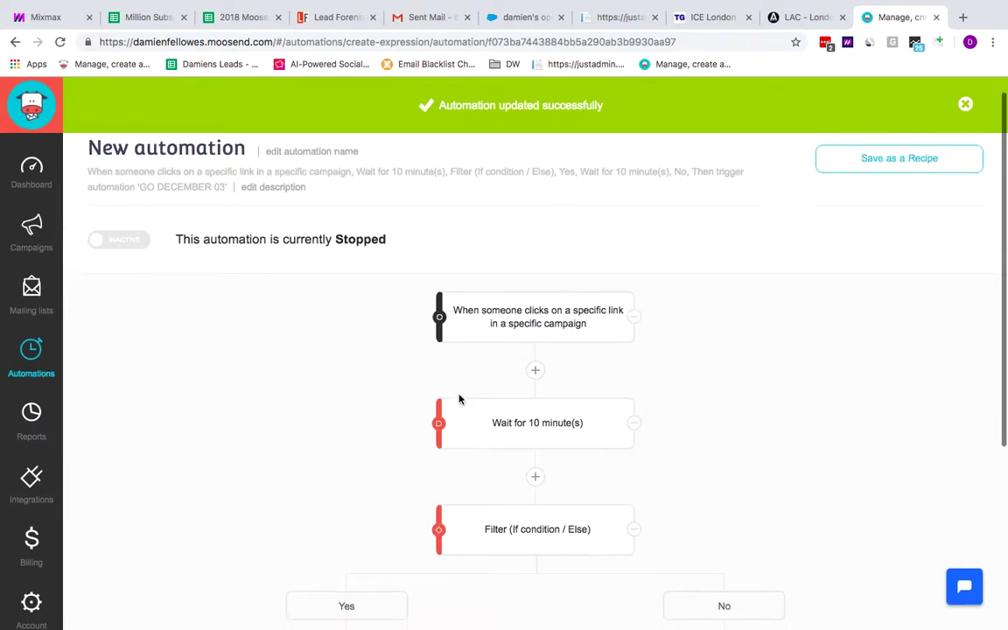
scroll(459, 399, "down", 2)
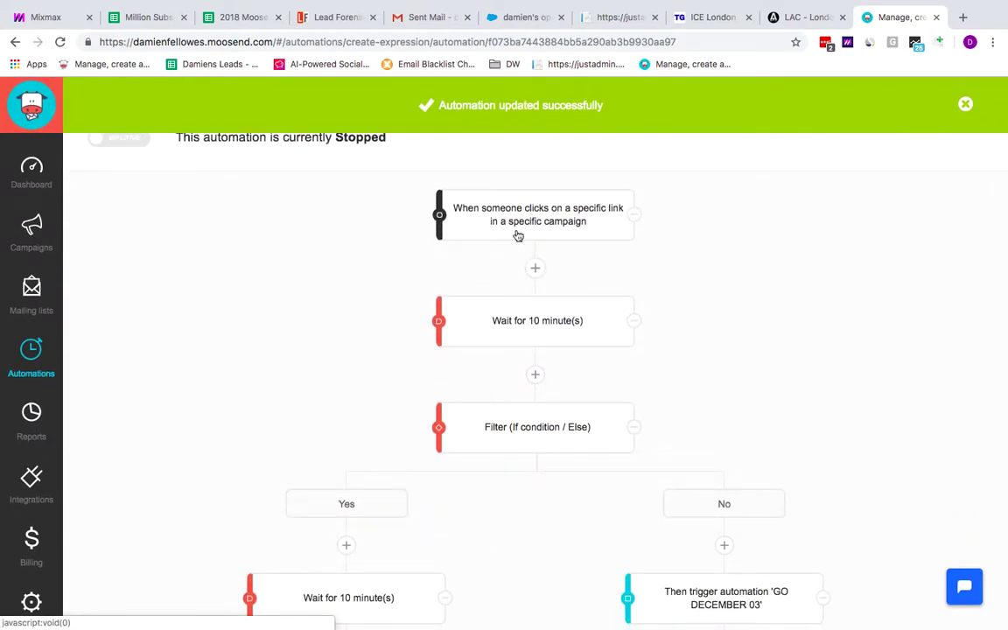
scroll(537, 350, "down", 3)
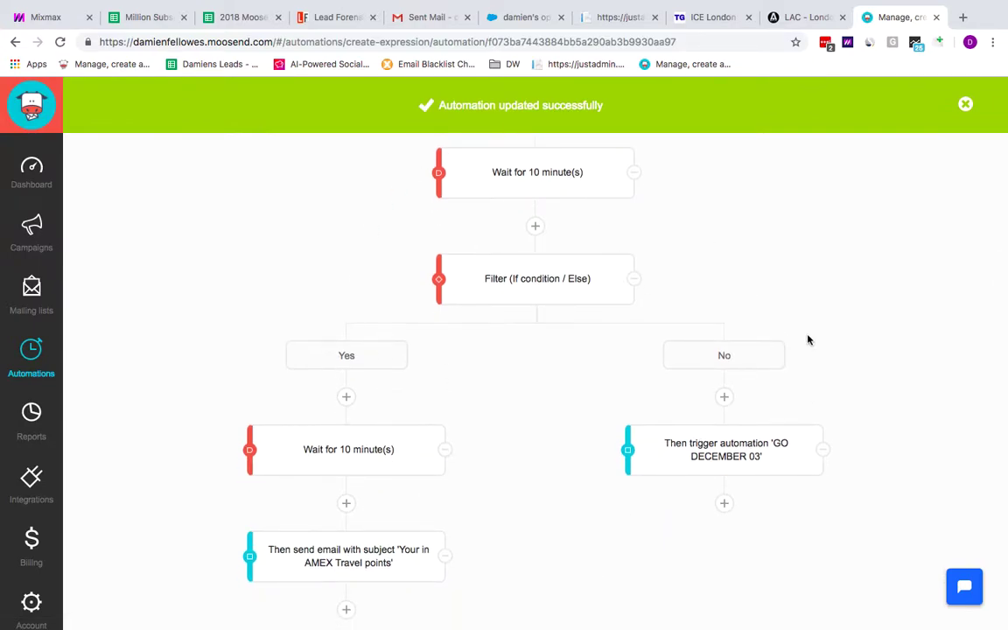
scroll(540, 472, "down", 1)
scroll(539, 473, "up", 5)
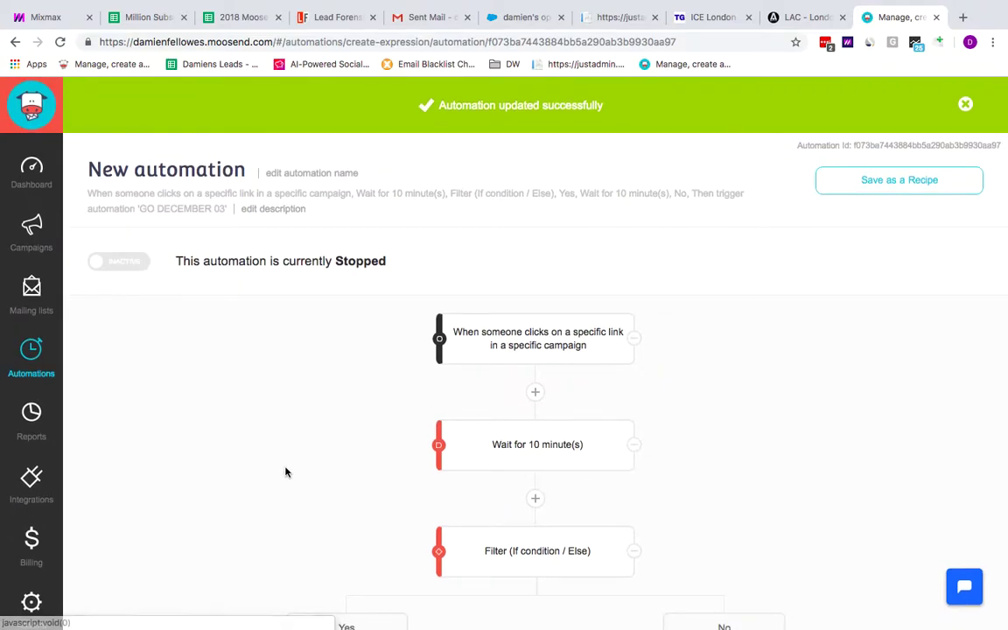
scroll(295, 396, "down", 6)
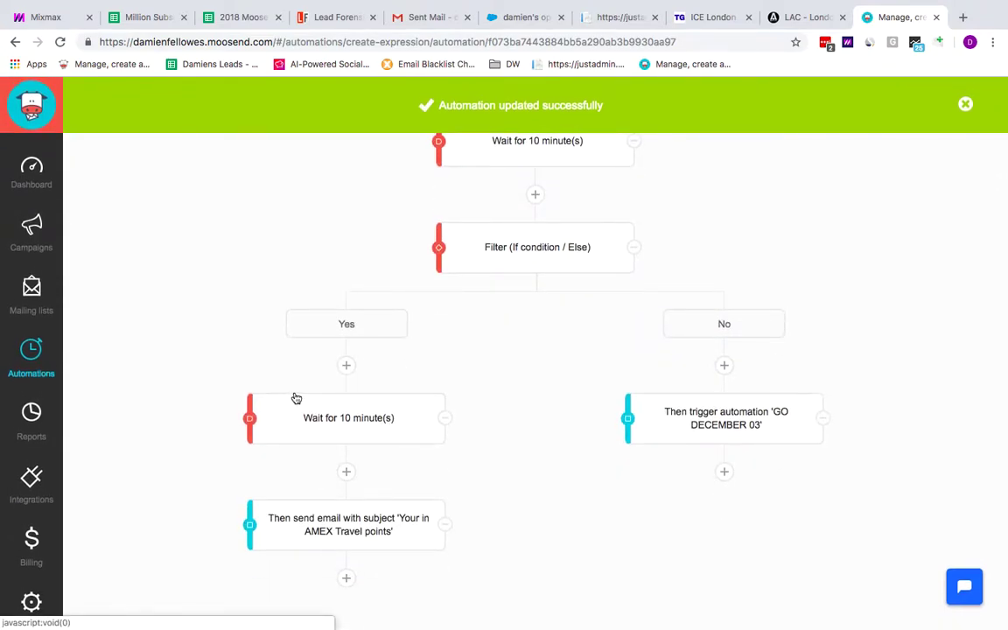
scroll(297, 398, "up", 5)
scroll(295, 398, "down", 4)
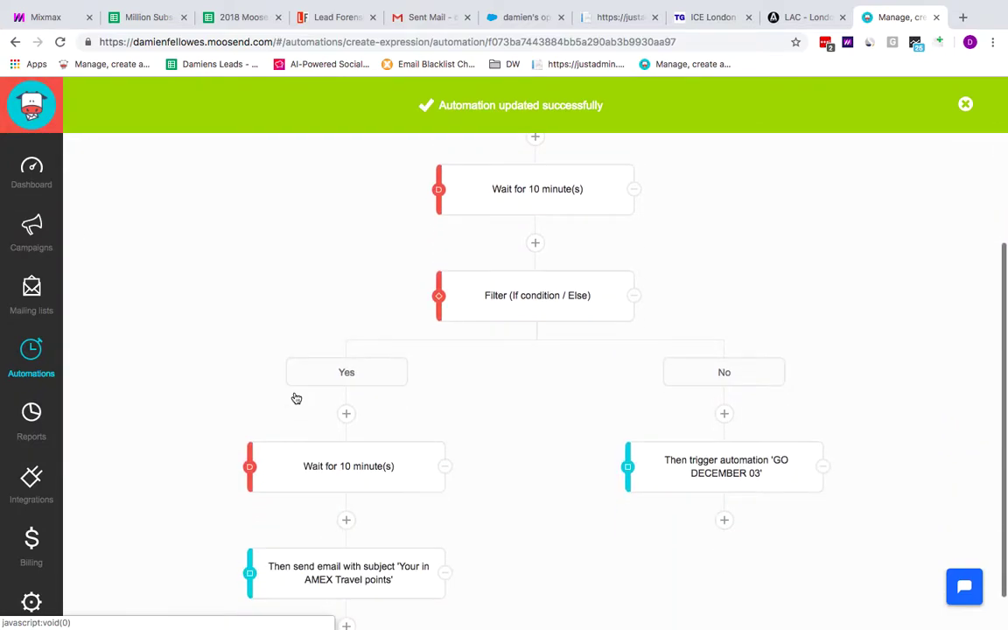
scroll(294, 398, "up", 5)
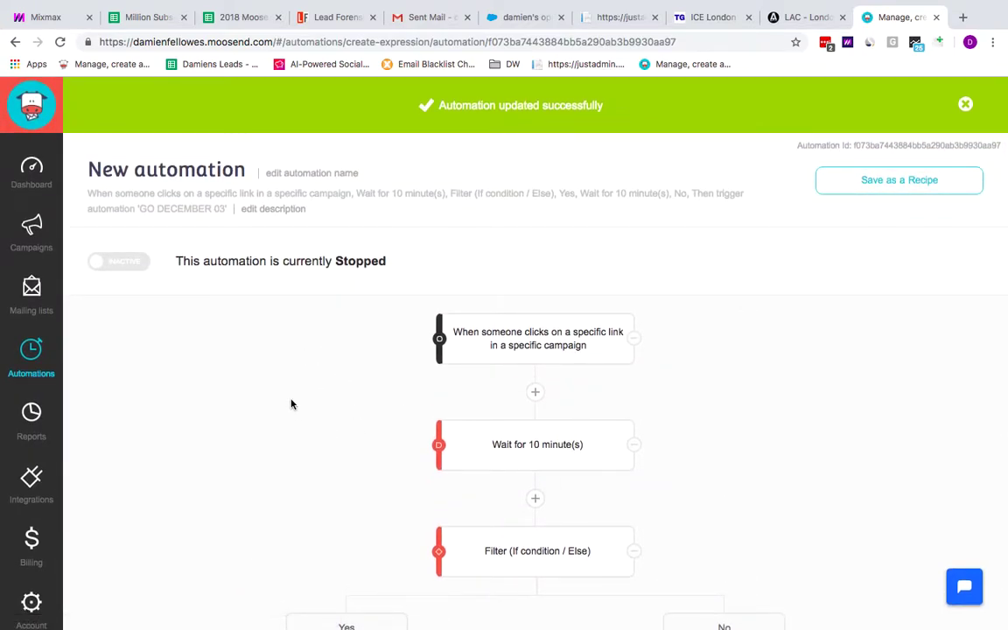
scroll(349, 418, "down", 6)
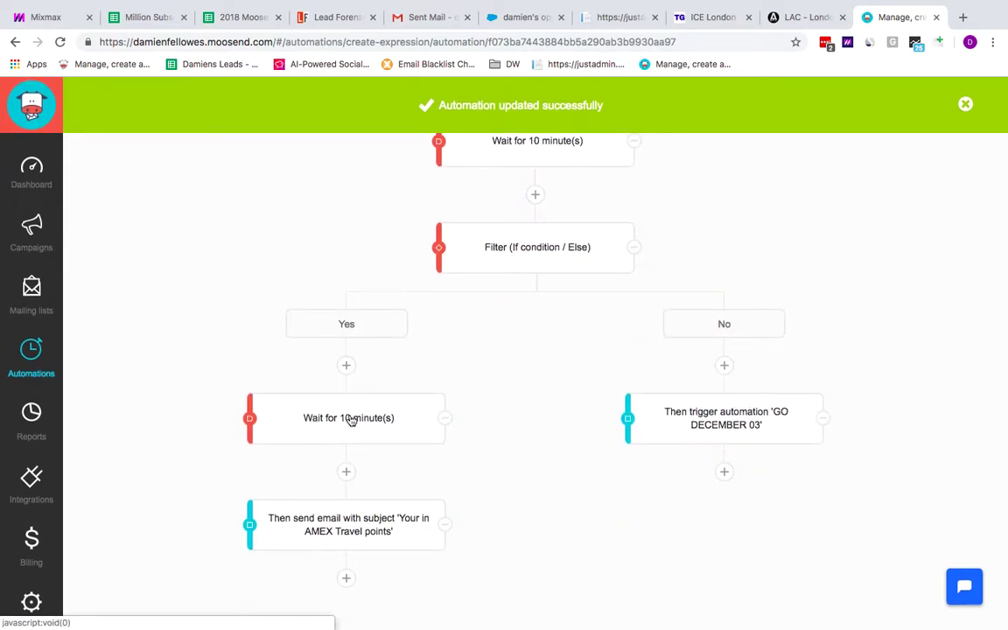
Step: Rename the automation to "Moosend test"
scroll(371, 394, "up", 5)
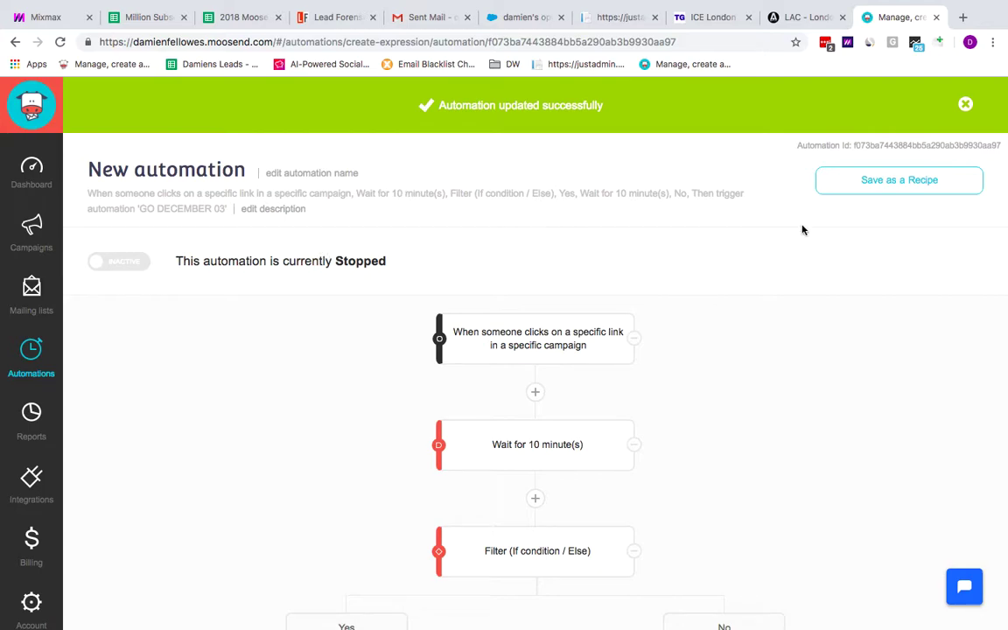
left_click(300, 174)
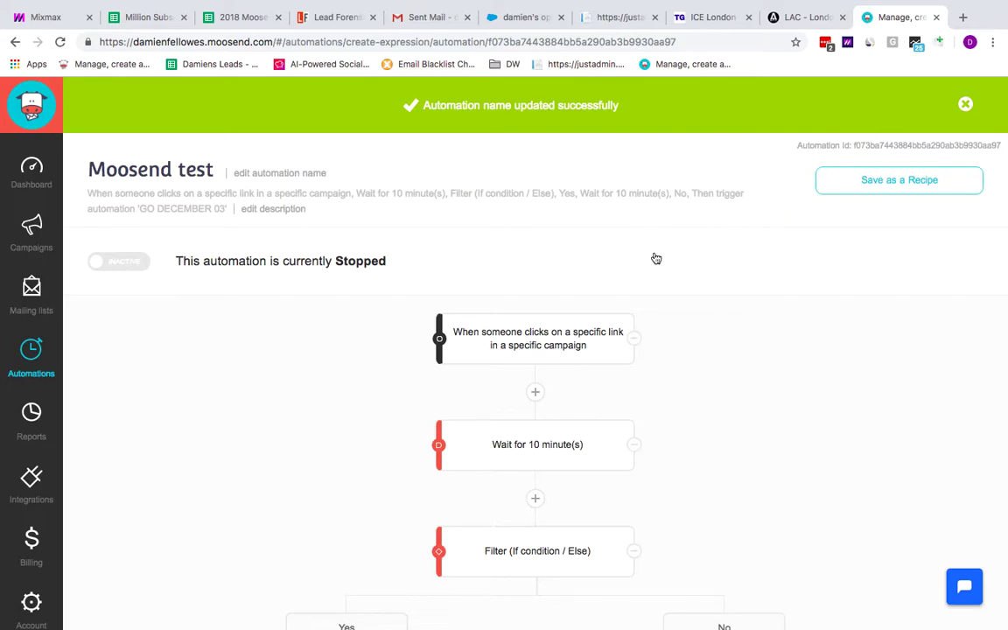
Step: Check the workflow's steps once more and switch the automation from inactive to active
scroll(237, 325, "down", 1)
scroll(237, 324, "down", 3)
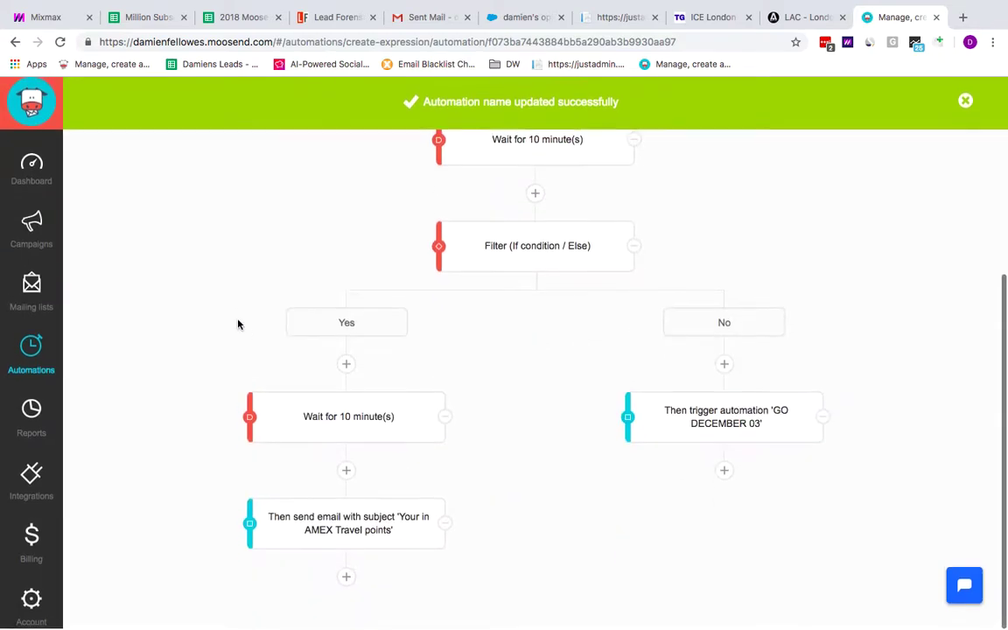
scroll(237, 325, "up", 4)
scroll(237, 325, "down", 1)
scroll(238, 324, "up", 1)
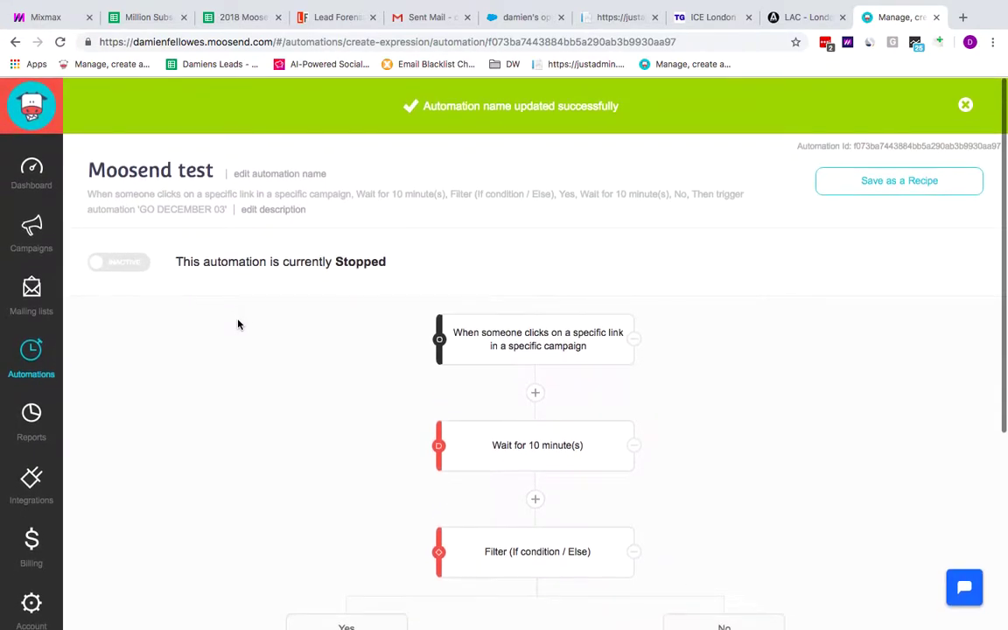
scroll(237, 324, "down", 2)
scroll(237, 325, "up", 2)
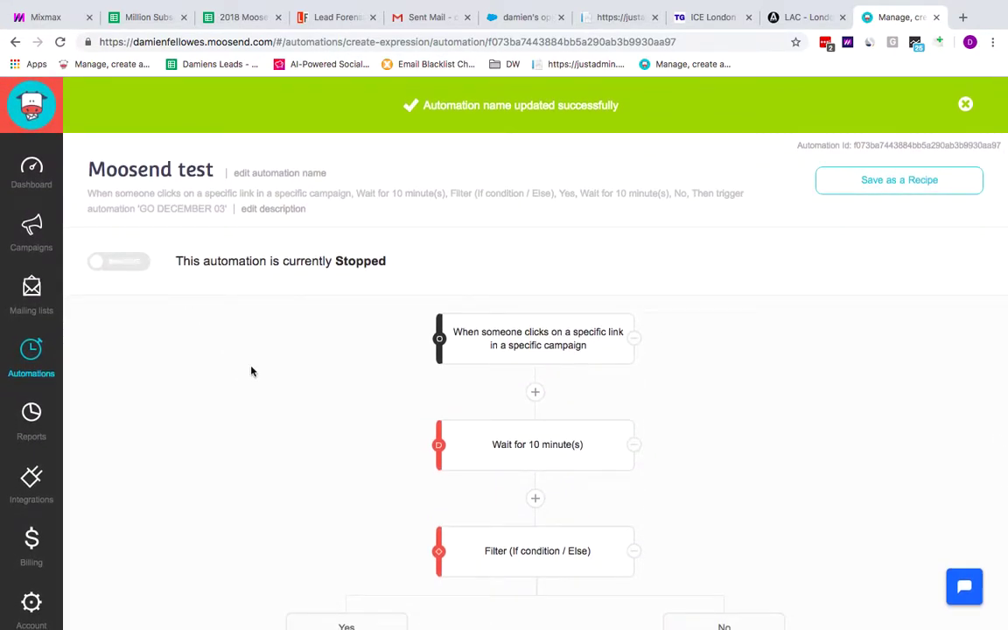
left_click(101, 264)
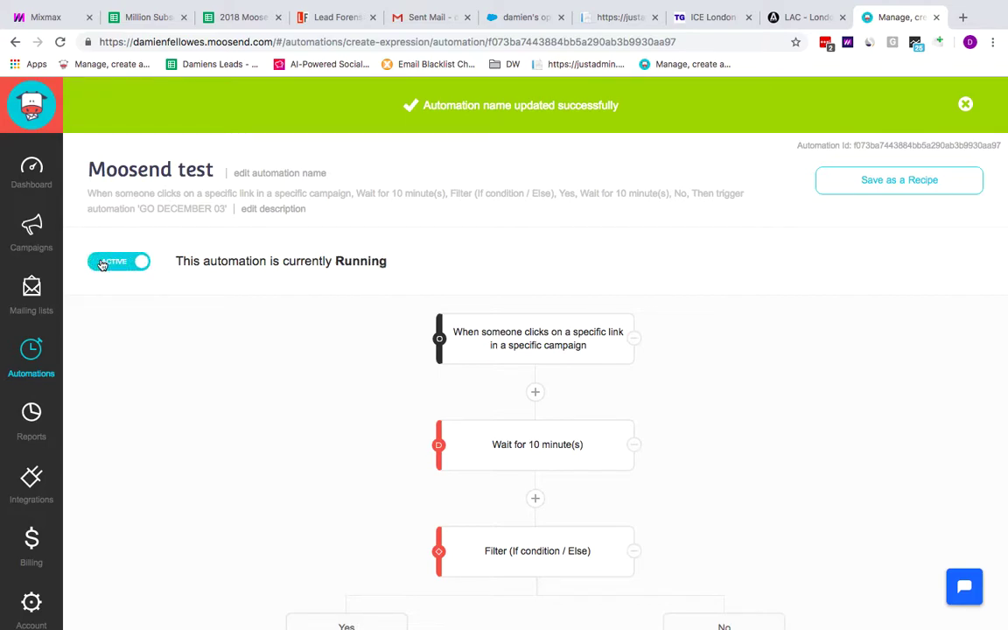
Step: Switch the Moosend test automation back to inactive and return to the list of all automations
scroll(335, 337, "down", 4)
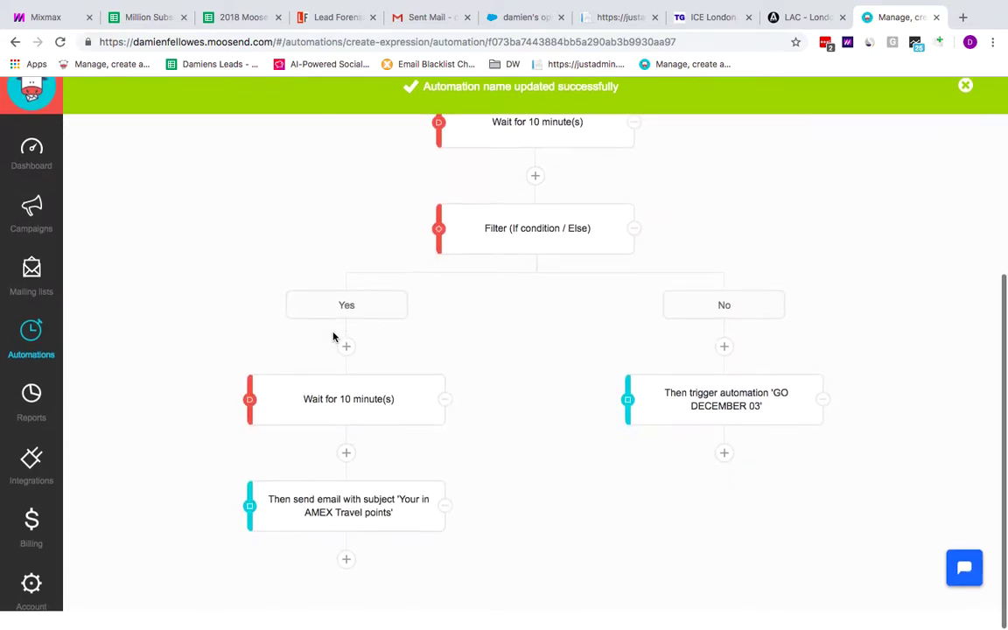
scroll(338, 338, "up", 4)
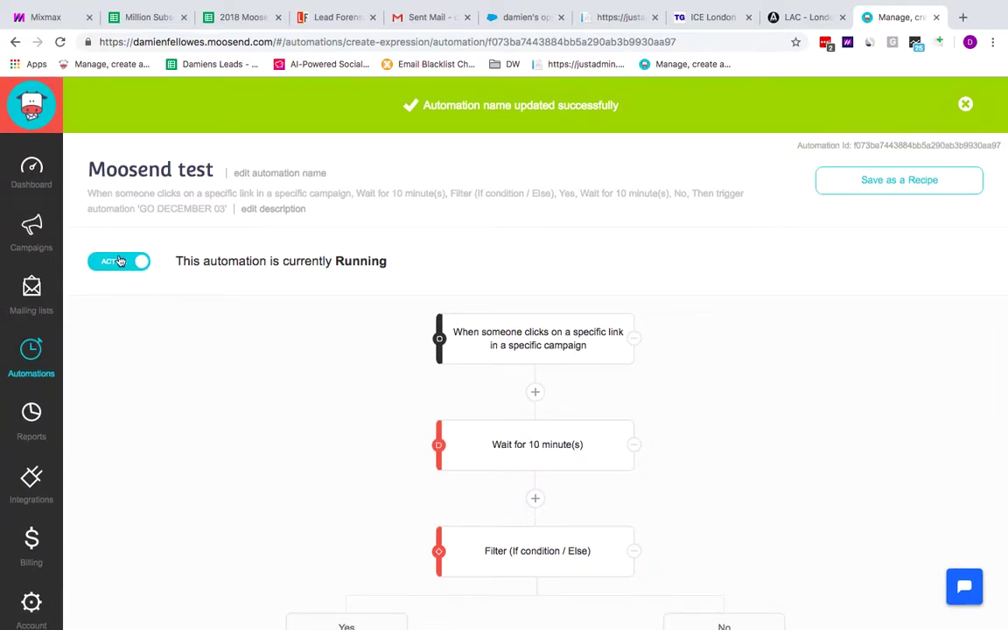
left_click(135, 261)
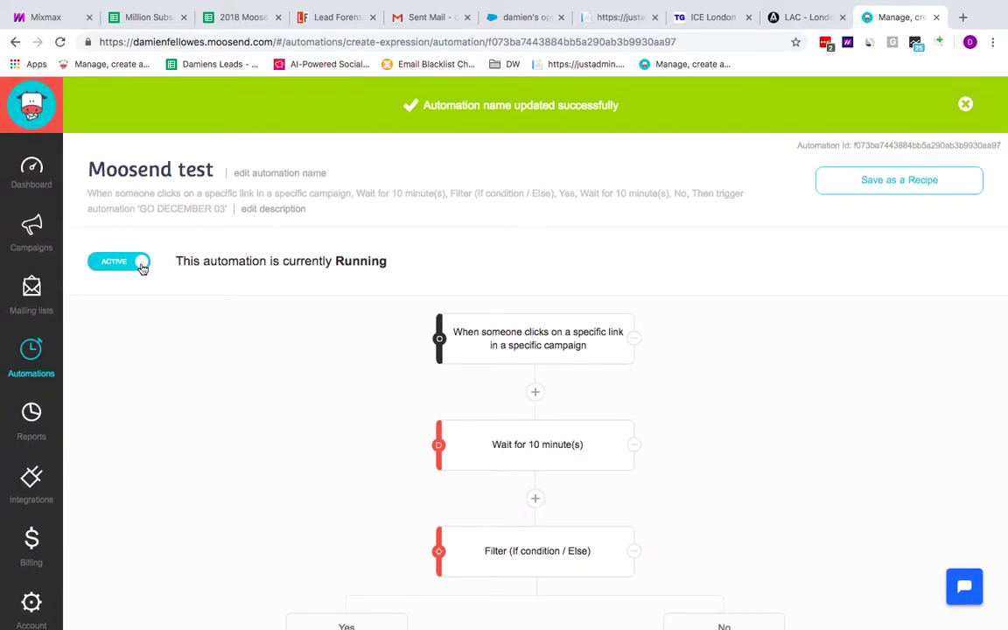
left_click(32, 352)
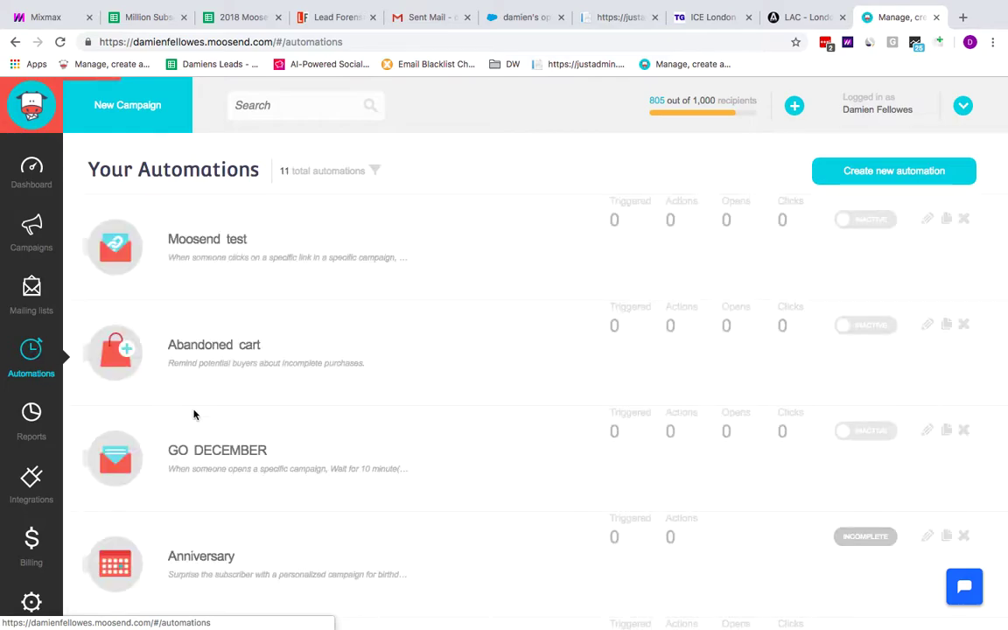
Step: Open the campaign reports and examine the open rates, click rates and subscriber counts of the sent and automation campaigns
left_click(32, 417)
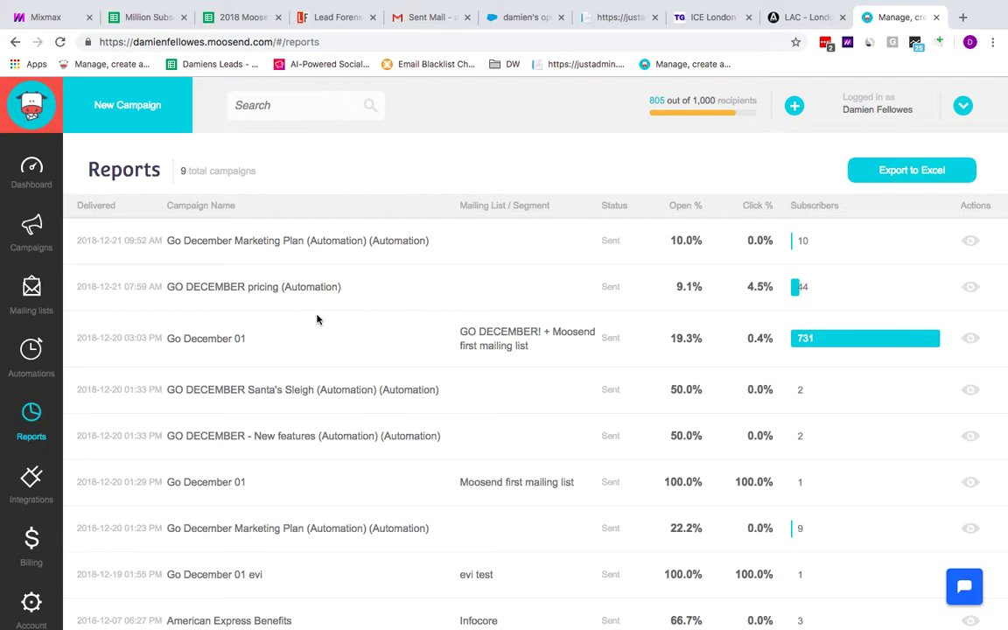
scroll(317, 319, "down", 3)
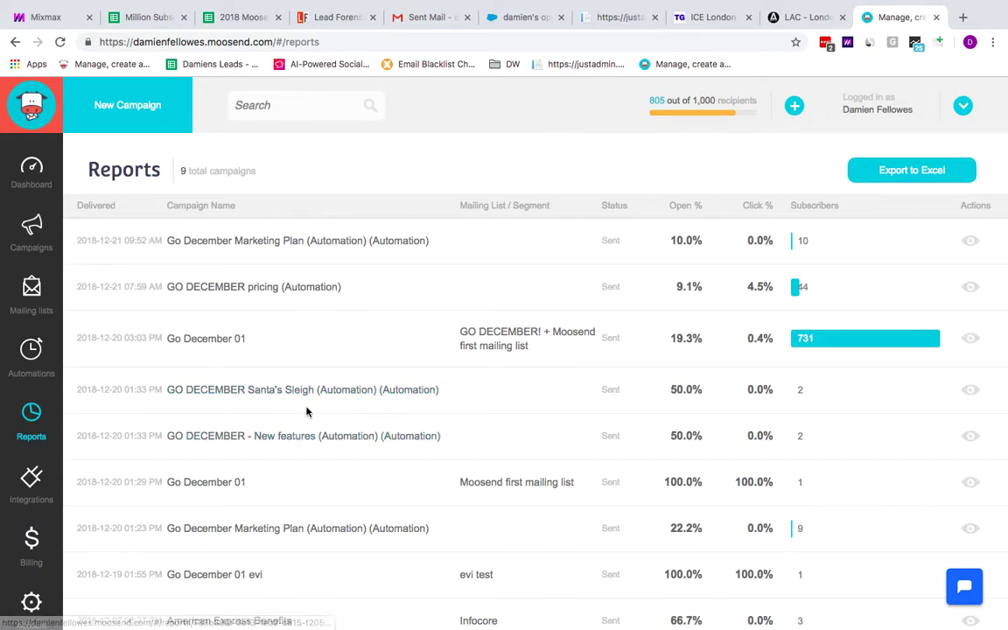
scroll(313, 344, "up", 2)
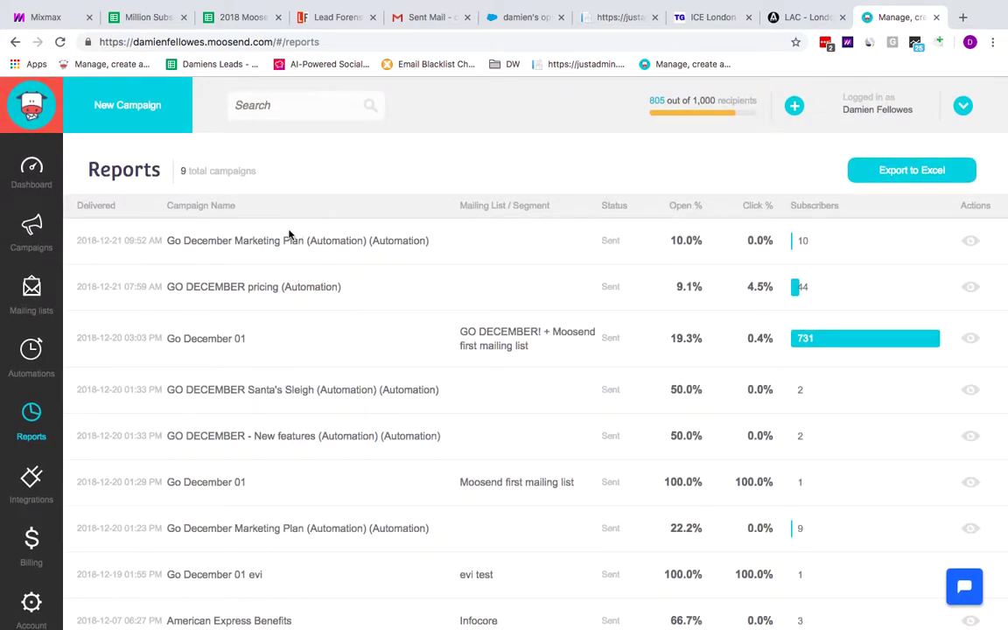
scroll(303, 264, "down", 2)
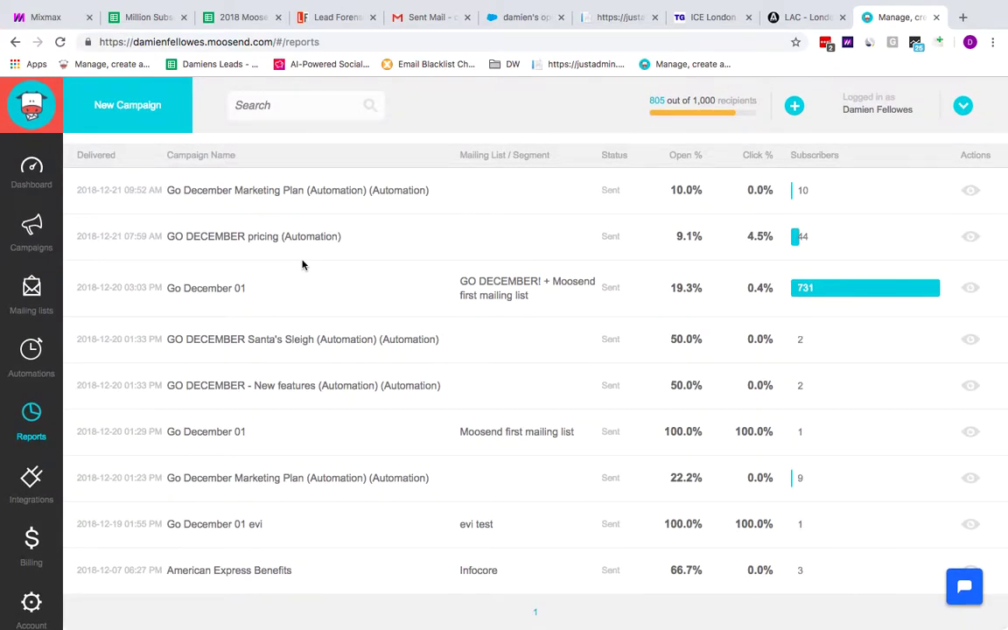
scroll(353, 287, "up", 2)
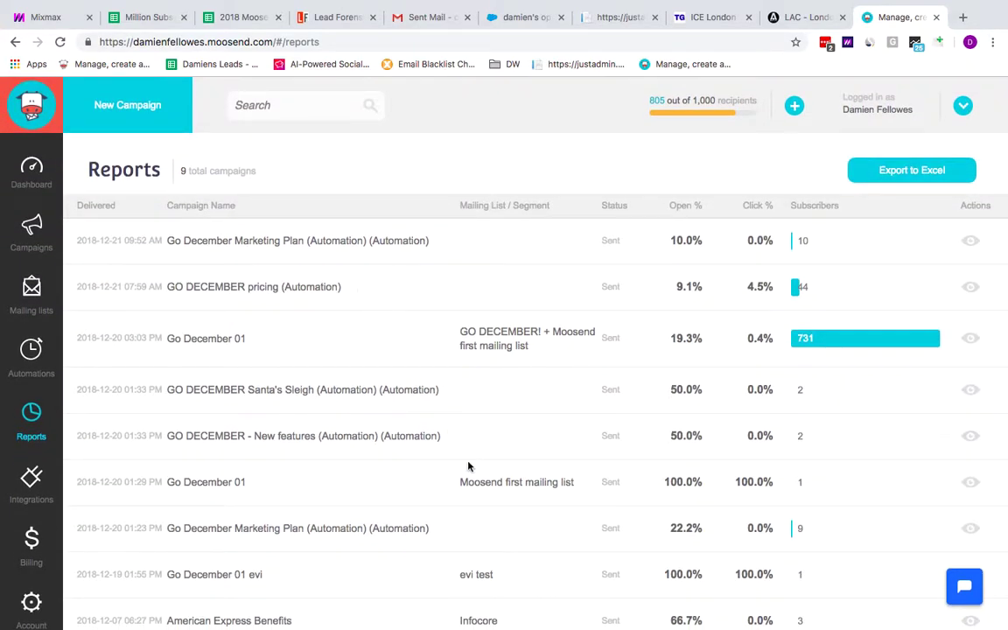
scroll(308, 339, "down", 2)
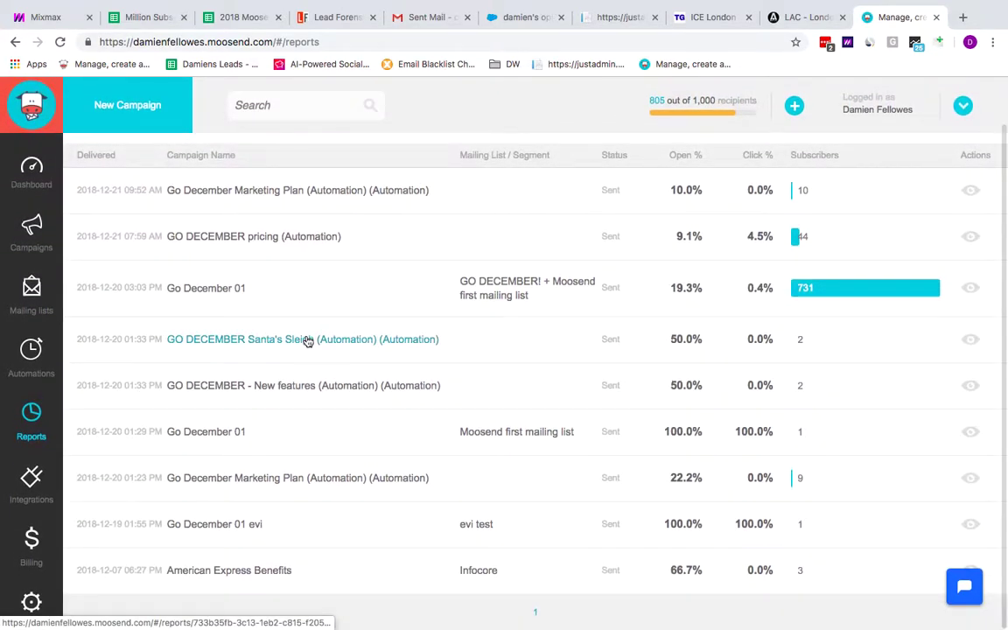
scroll(540, 357, "up", 2)
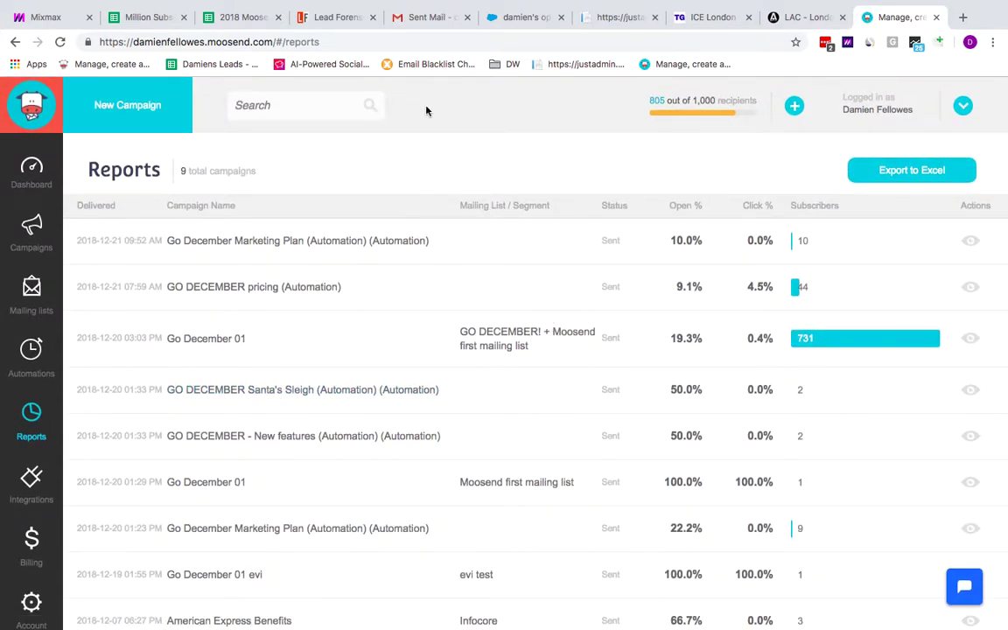
mouse_move(493, 7)
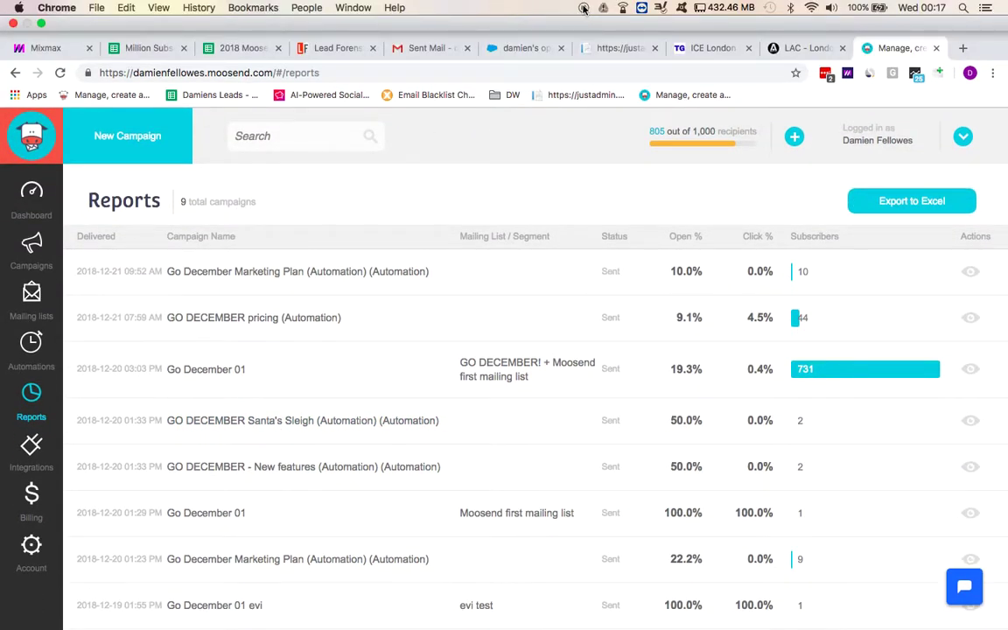